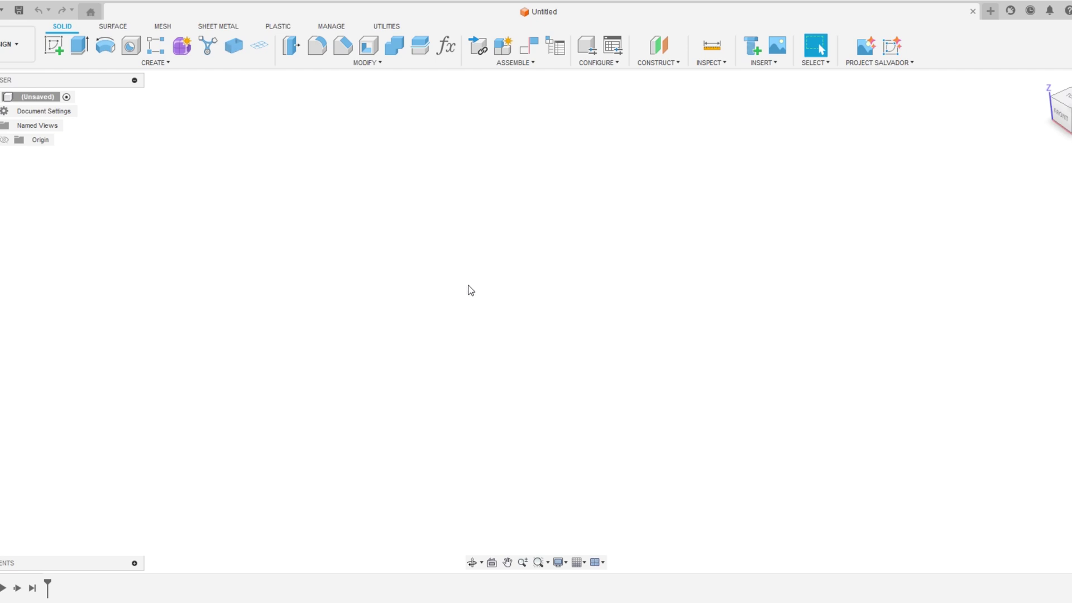
Create a 20.90 mm diameter sphere on the XY plane, centred at the origin
left_click(152, 64)
left_click(156, 72)
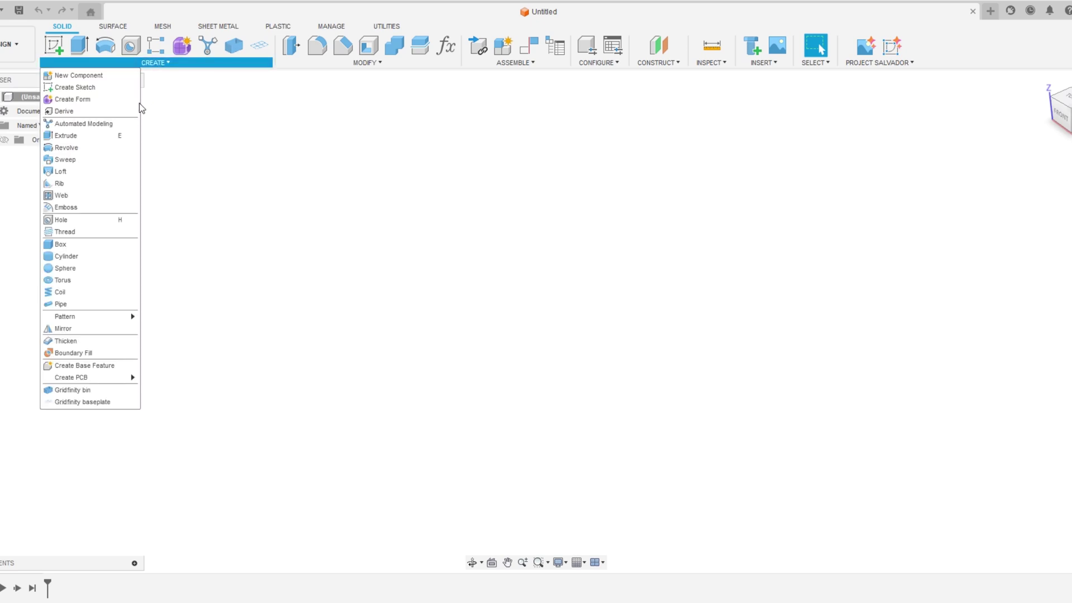
left_click(65, 270)
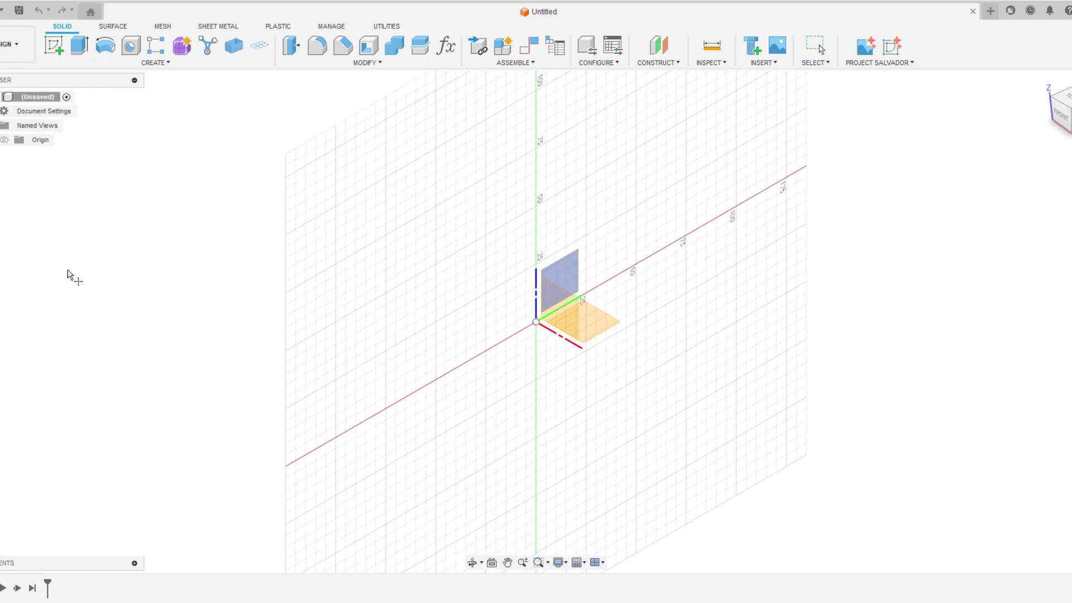
left_click(598, 320)
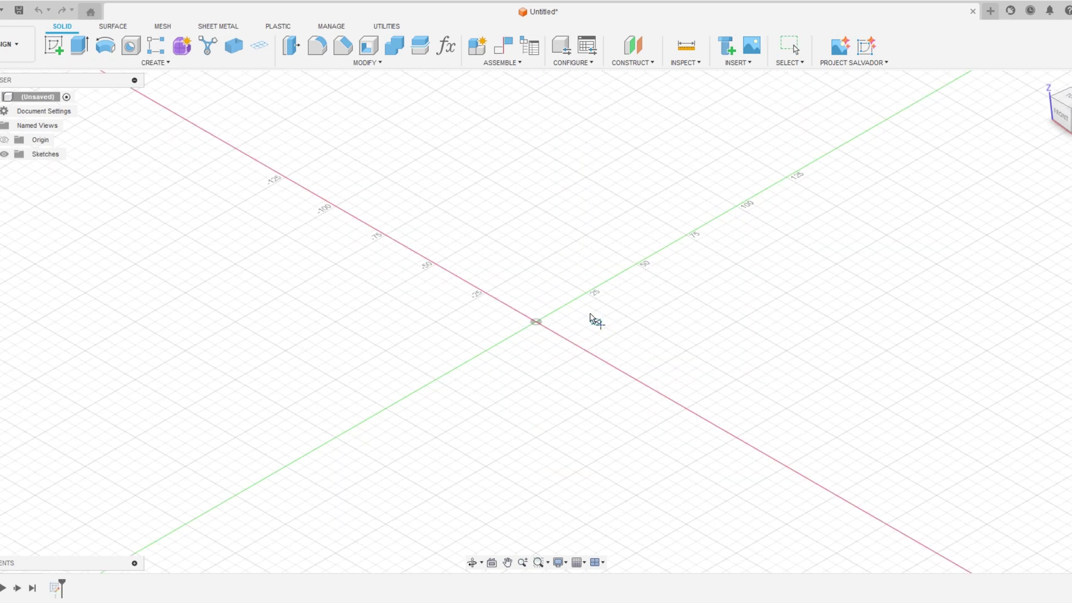
left_click(535, 321)
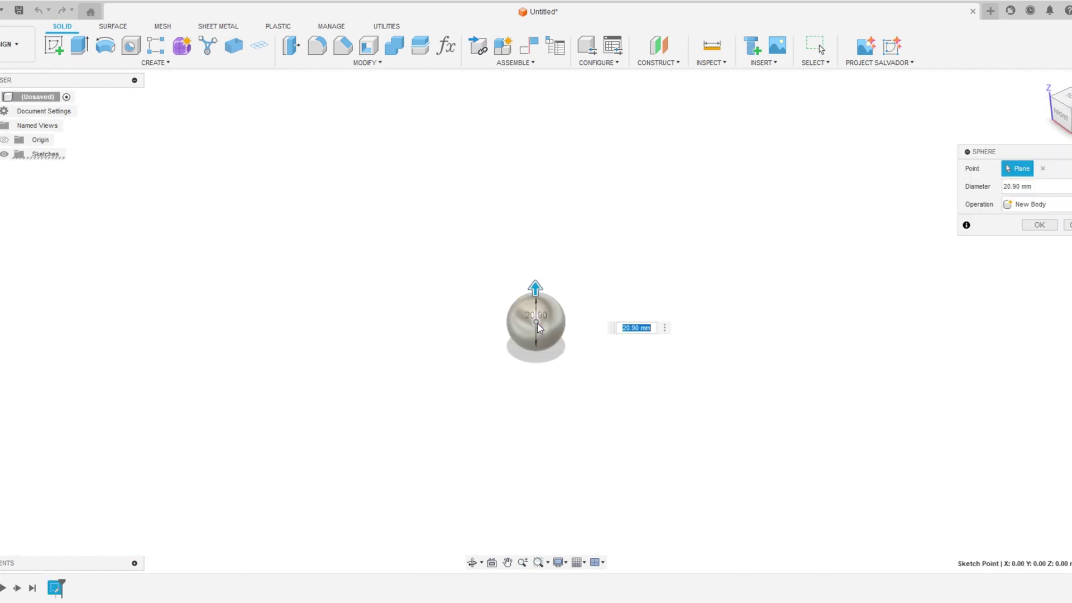
left_click(636, 328)
key("BackSpace")
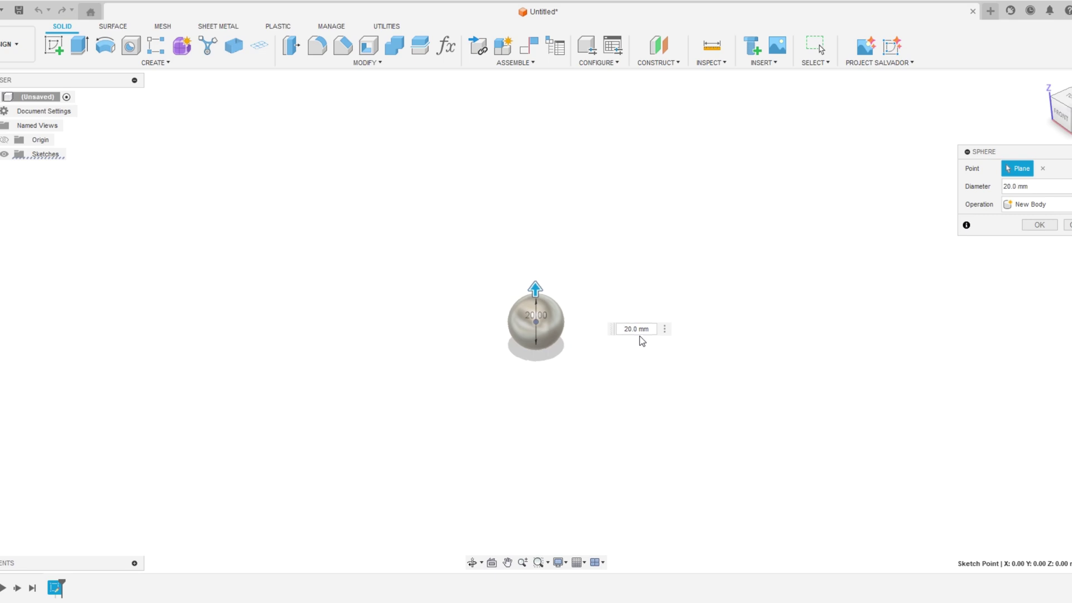
type("9")
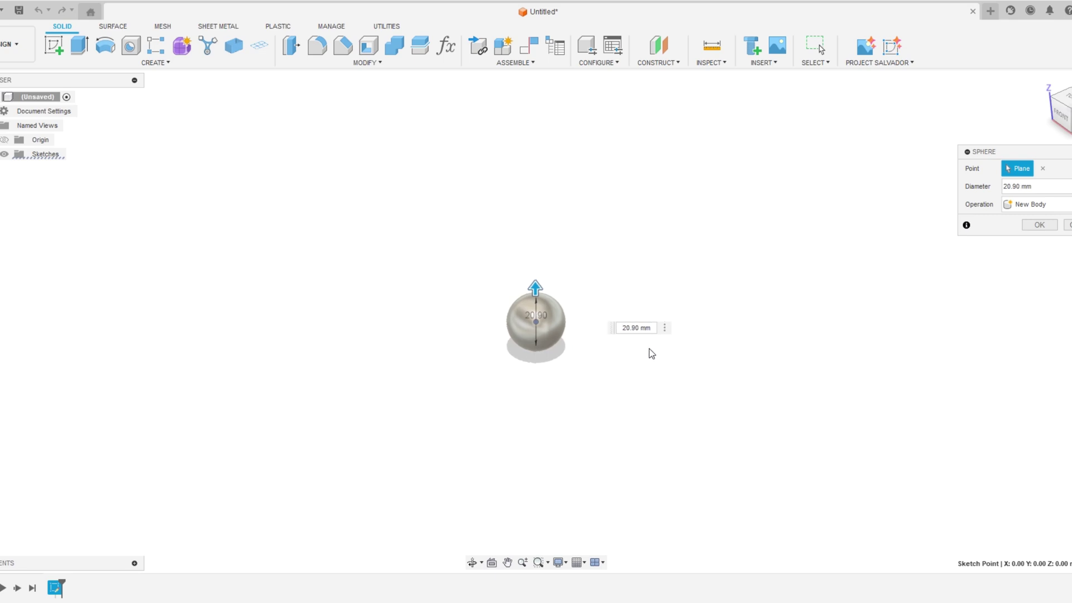
left_click(1029, 225)
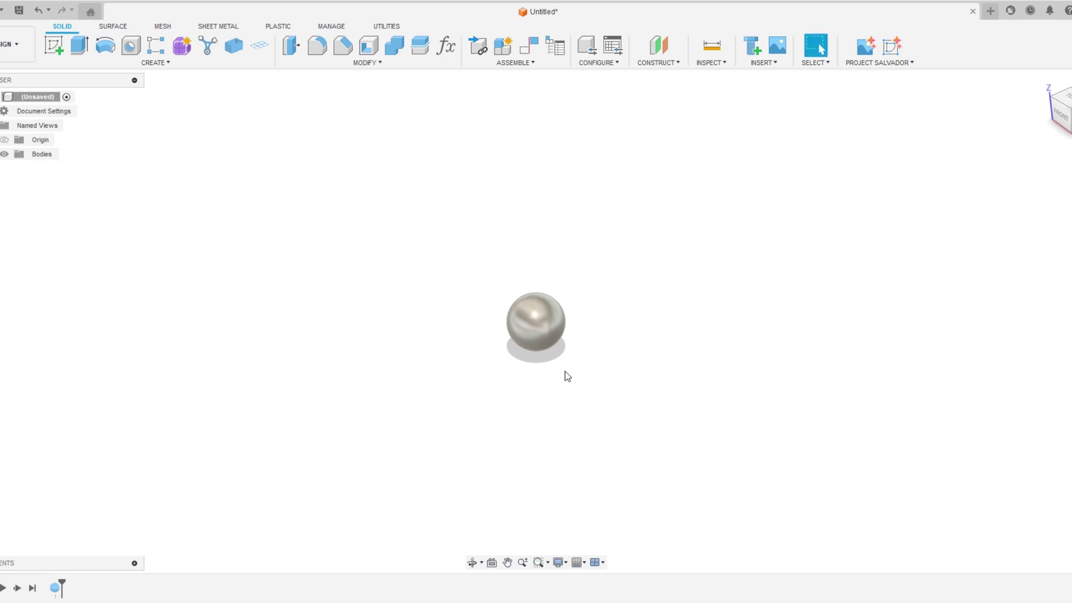
Rename the sphere body from Body1 to 'Sphere' in the browser
left_click(31, 156)
left_click(54, 170)
left_click(53, 168)
left_click(53, 169)
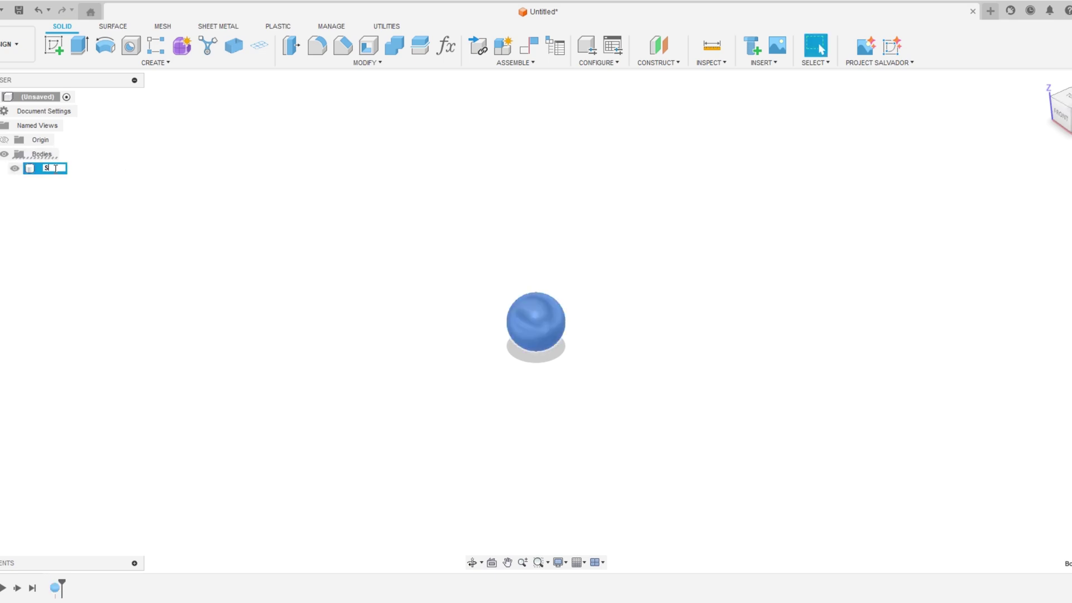
type("Sphere")
key("Return")
Hide Sphere, then draw a 20.9 mm diameter, 50 mm tall cylinder on the origin
left_click(14, 168)
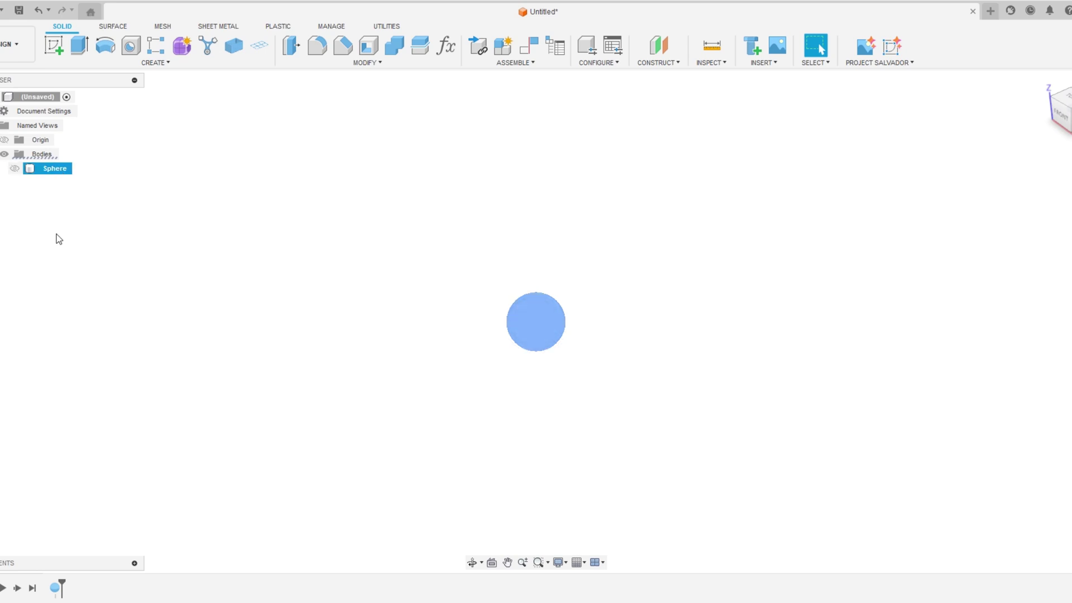
left_click(155, 64)
left_click(86, 244)
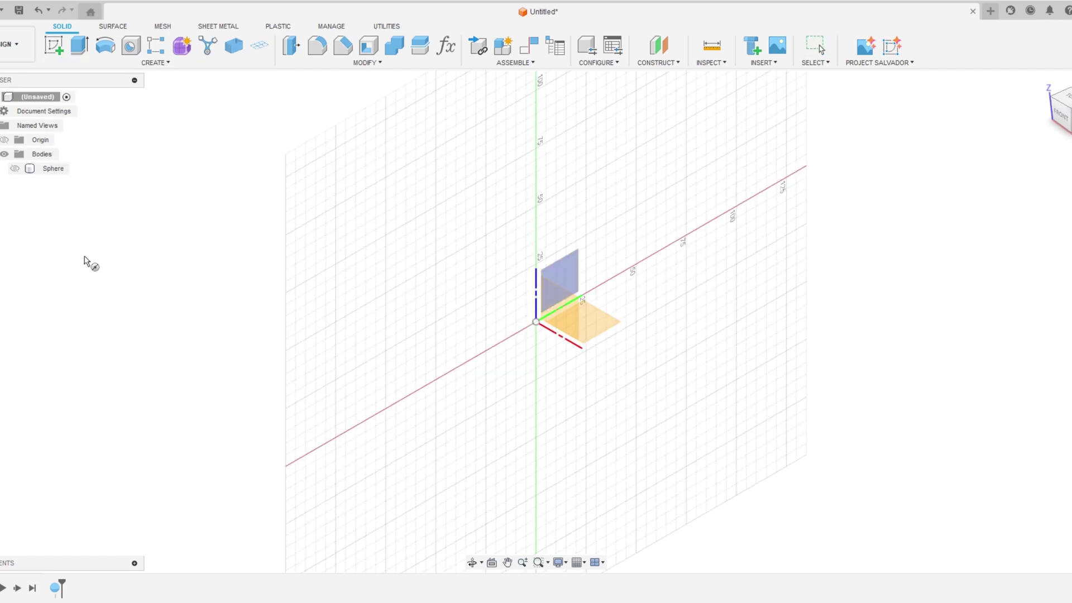
left_click(590, 322)
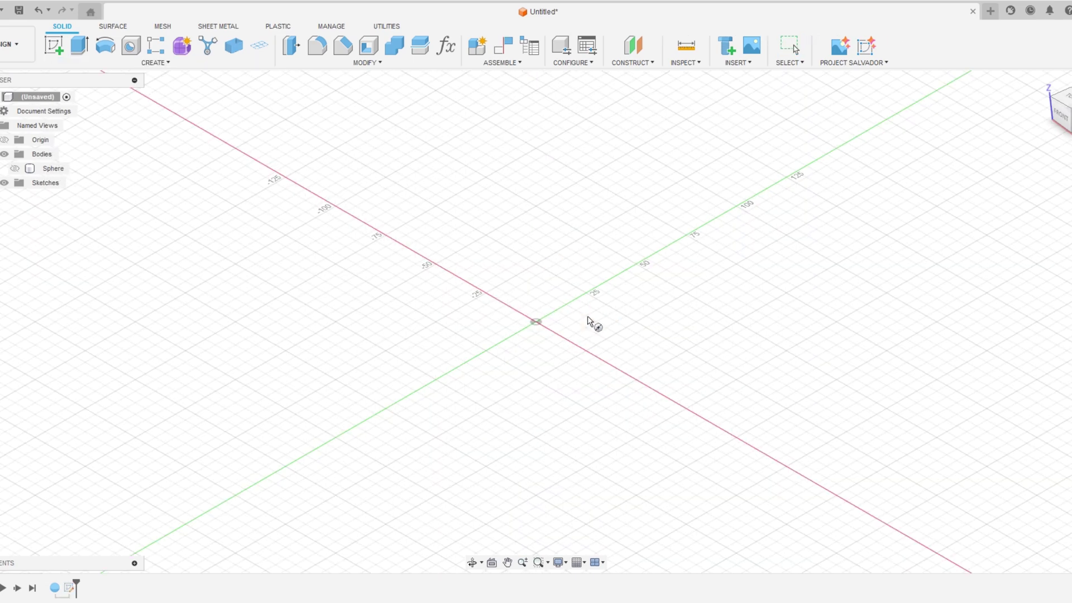
left_click(536, 323)
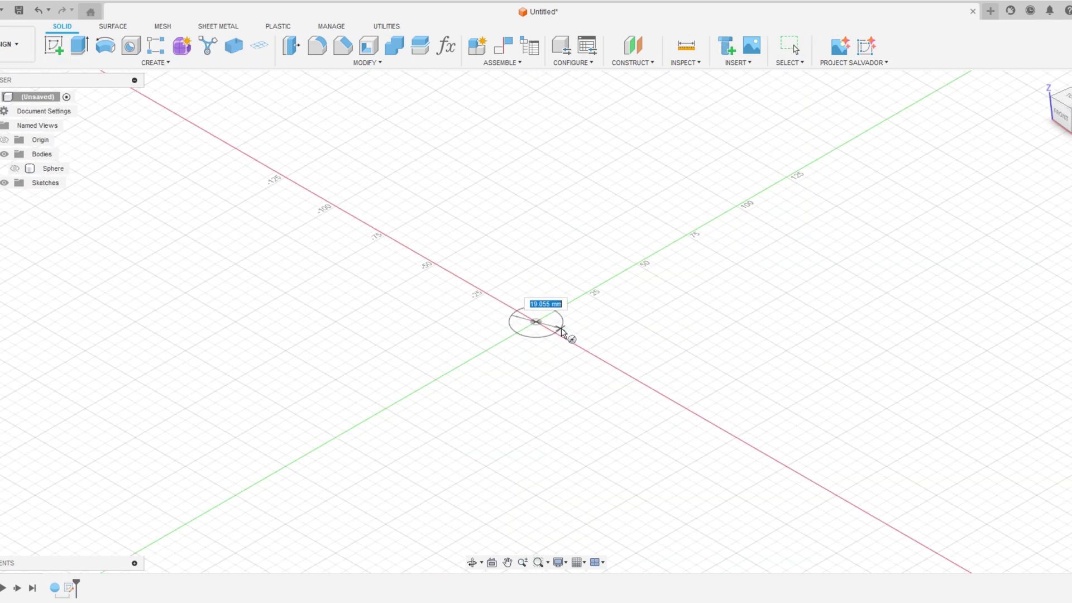
type("20.9")
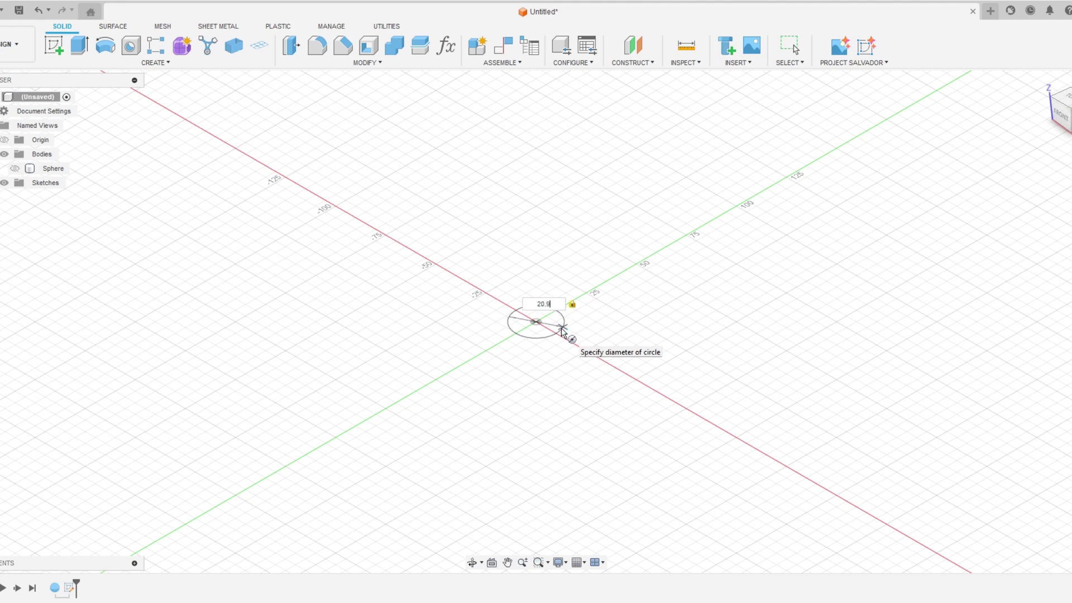
key("Return")
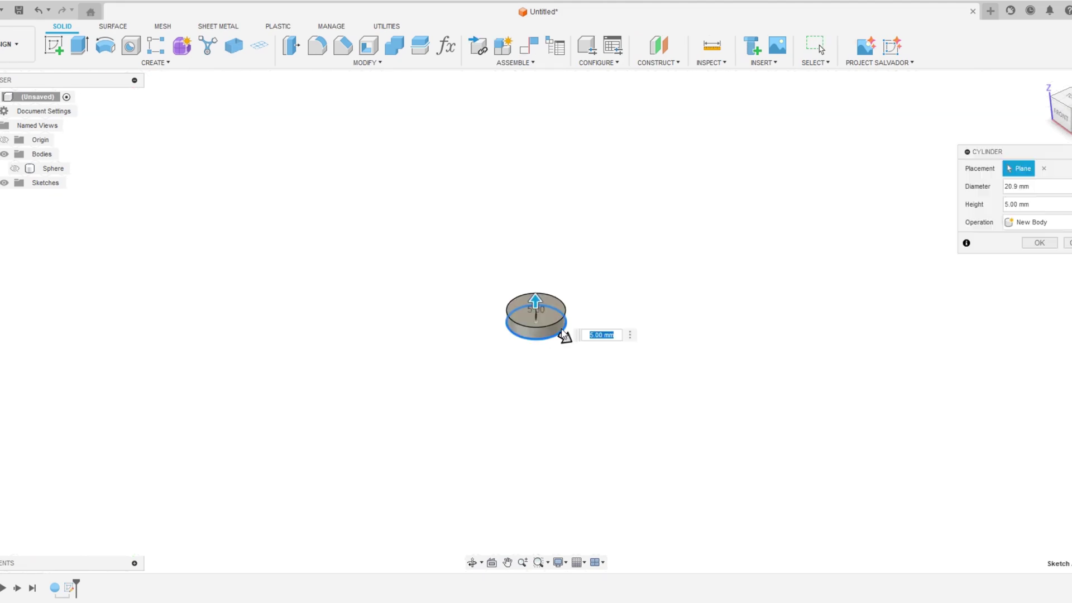
left_click_drag(535, 305, 537, 201)
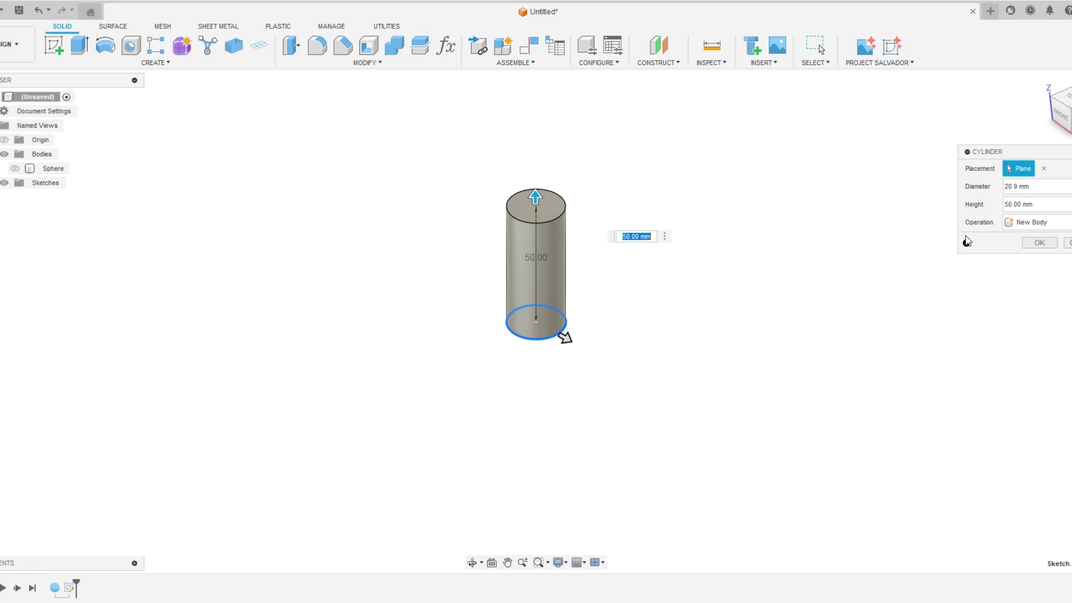
left_click(1040, 243)
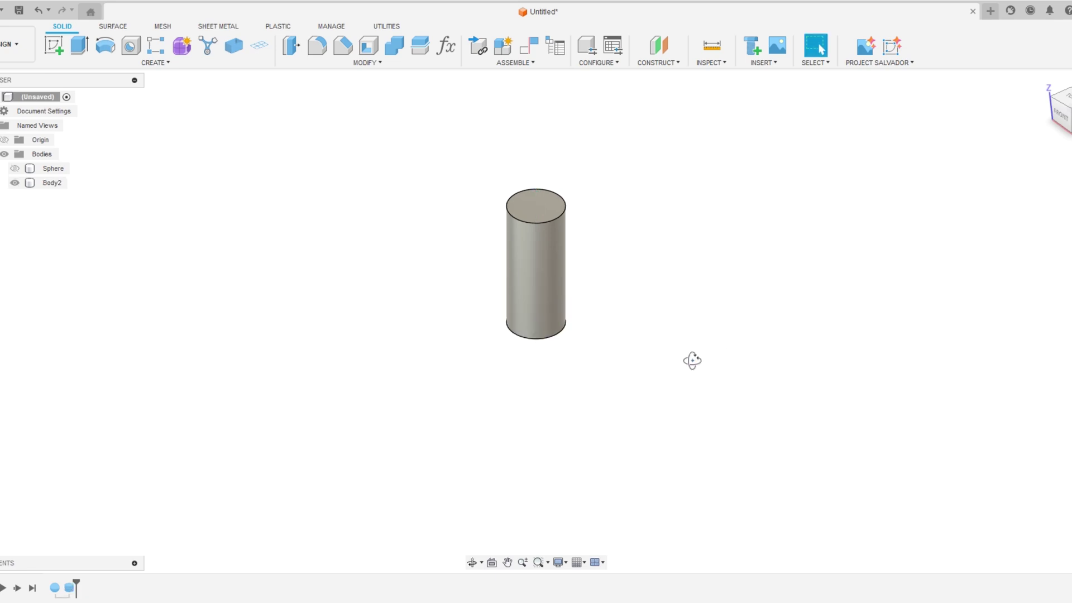
middle_click_drag(692, 359, 740, 328, "shift")
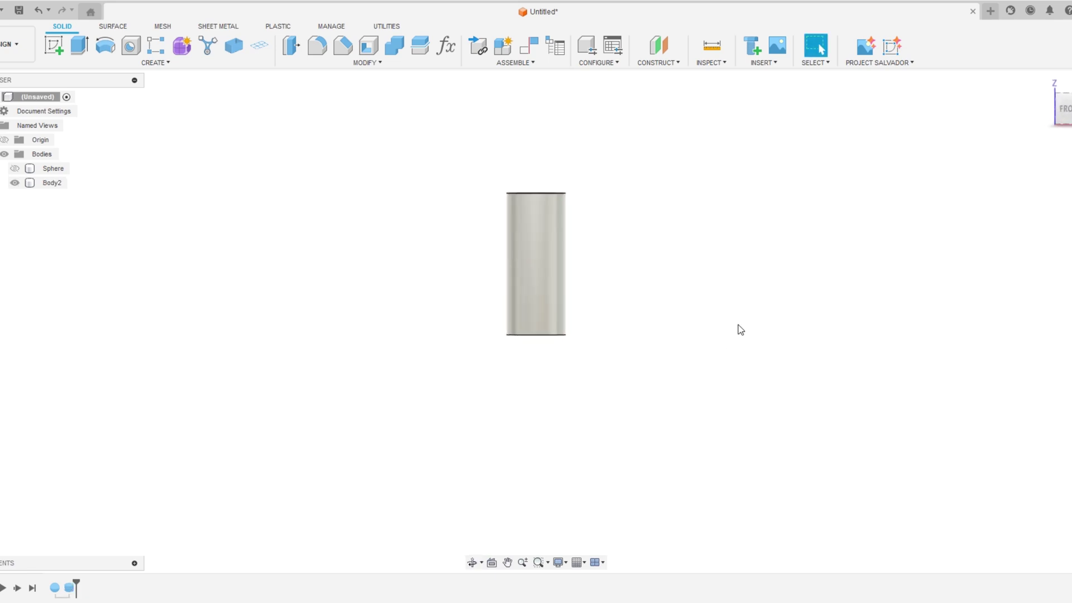
left_click(15, 168)
middle_click_drag(282, 385, 280, 350, "shift")
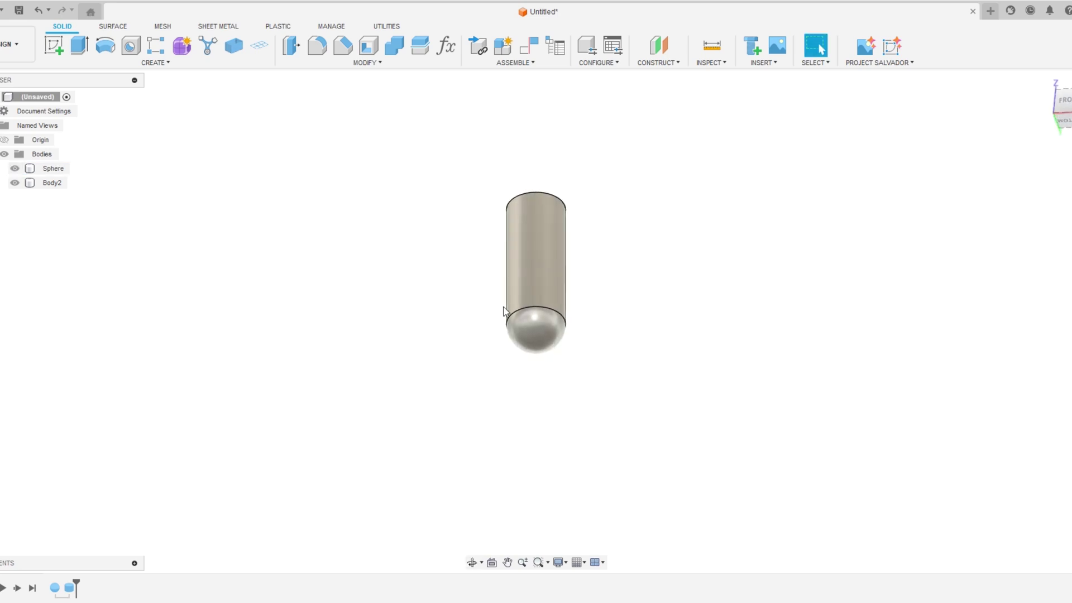
middle_click_drag(609, 353, 639, 387, "shift")
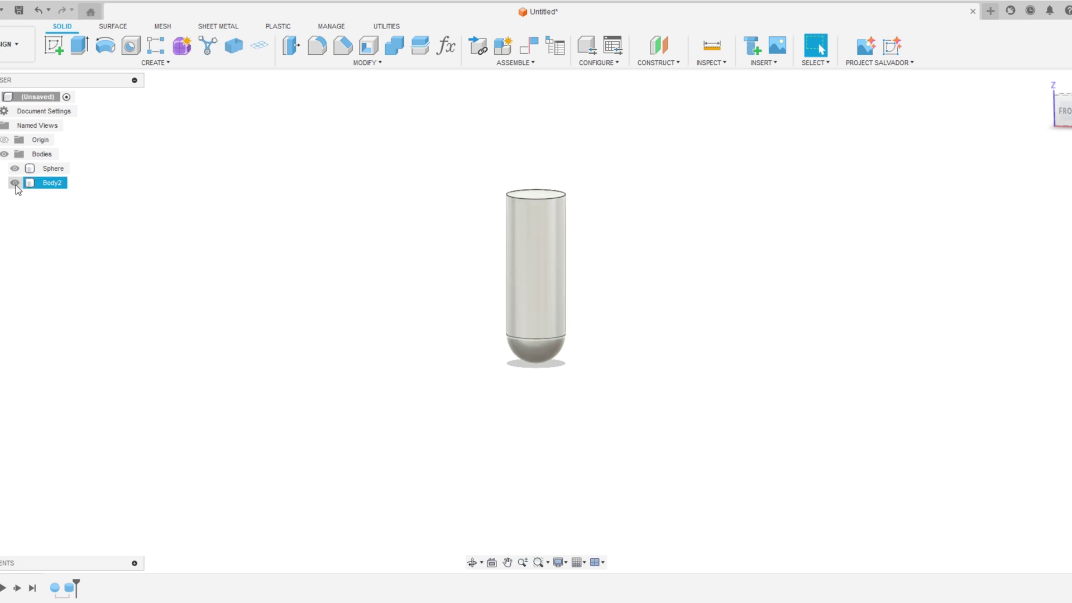
middle_click_drag(215, 292, 213, 311)
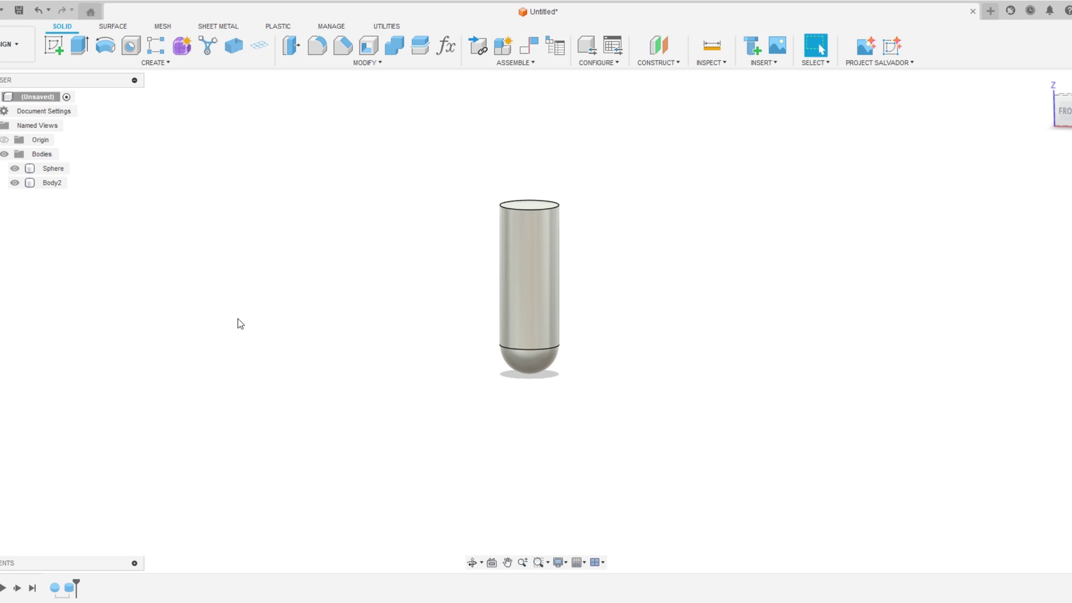
middle_click_drag(237, 320, 244, 301, "shift")
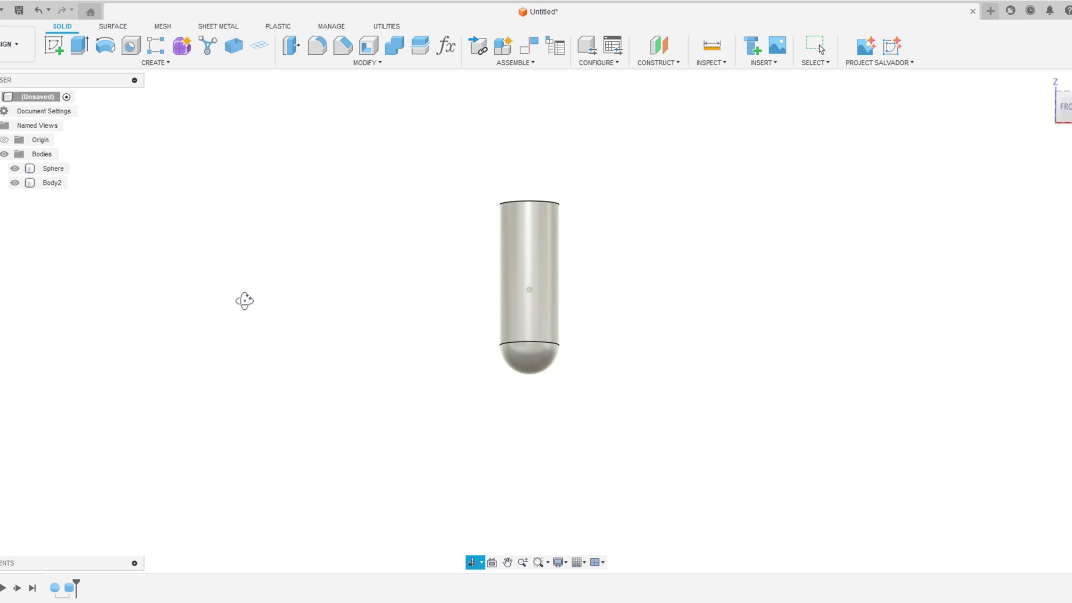
left_click(557, 233)
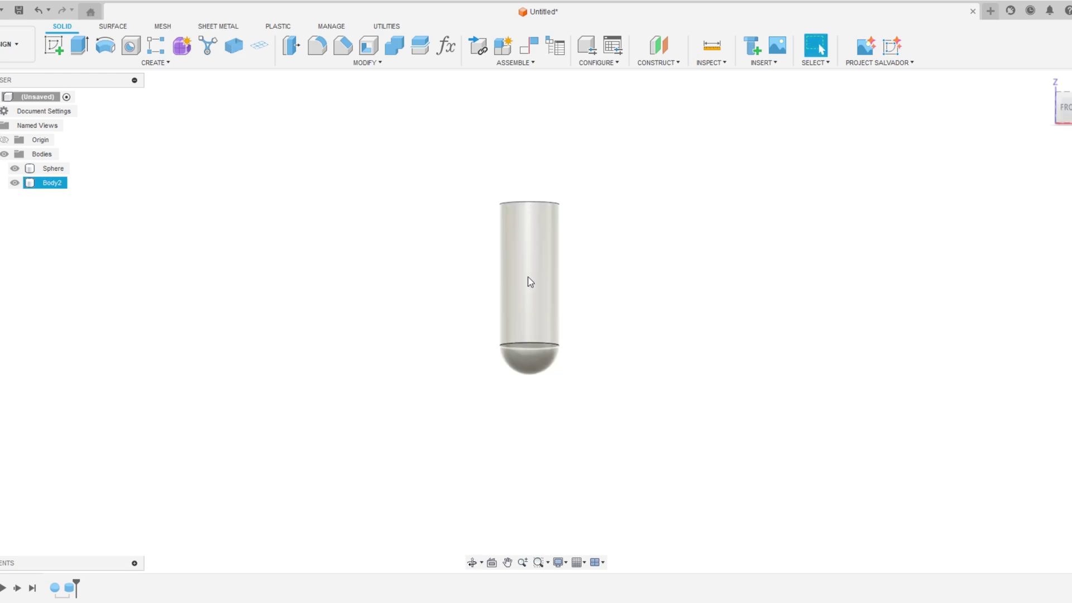
left_click(524, 355)
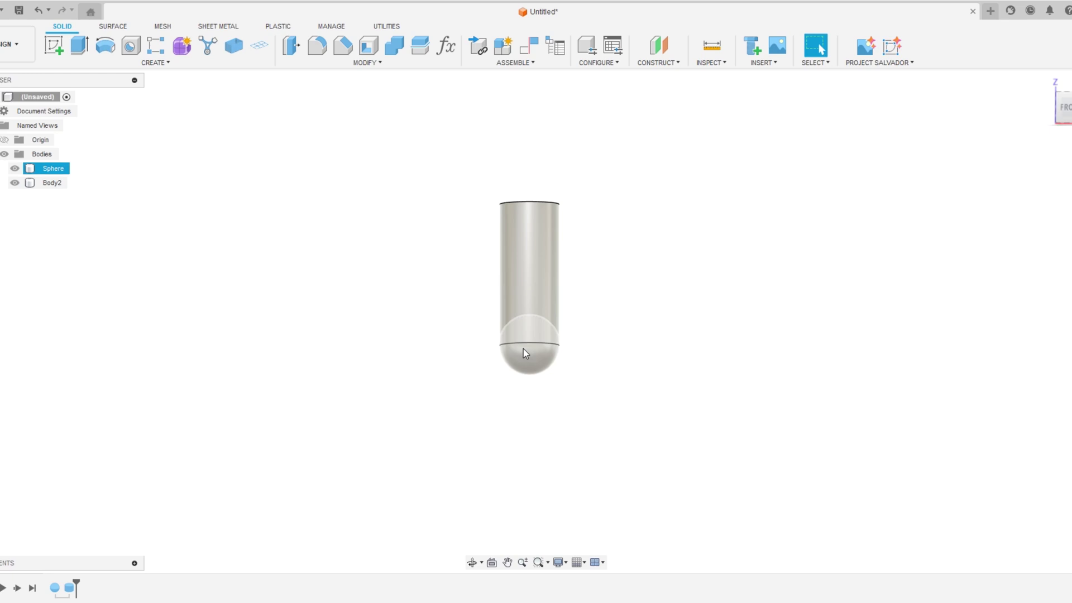
left_click(575, 352)
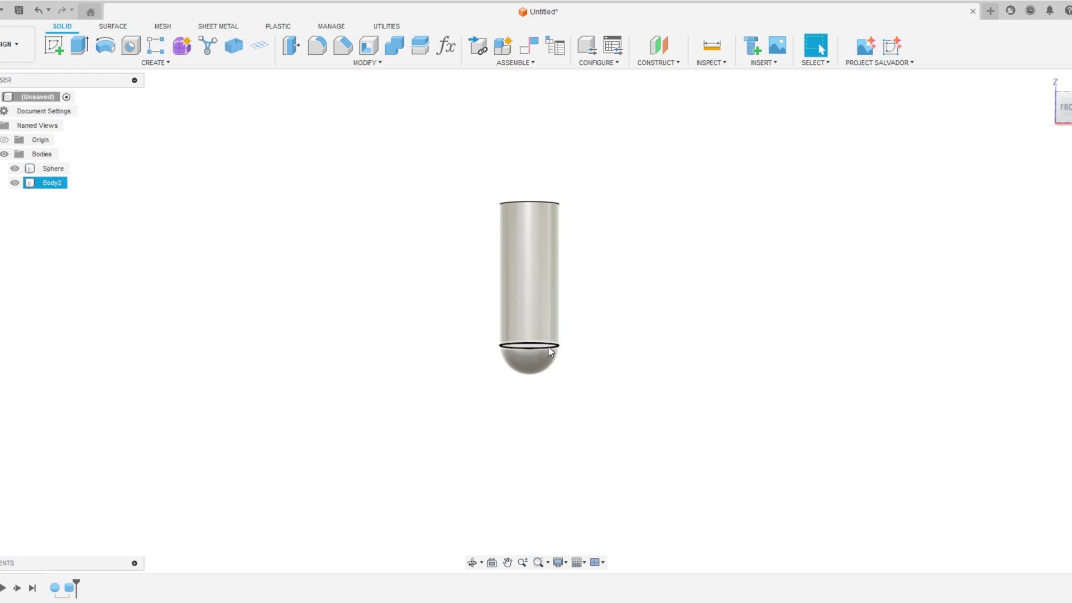
left_click(15, 168)
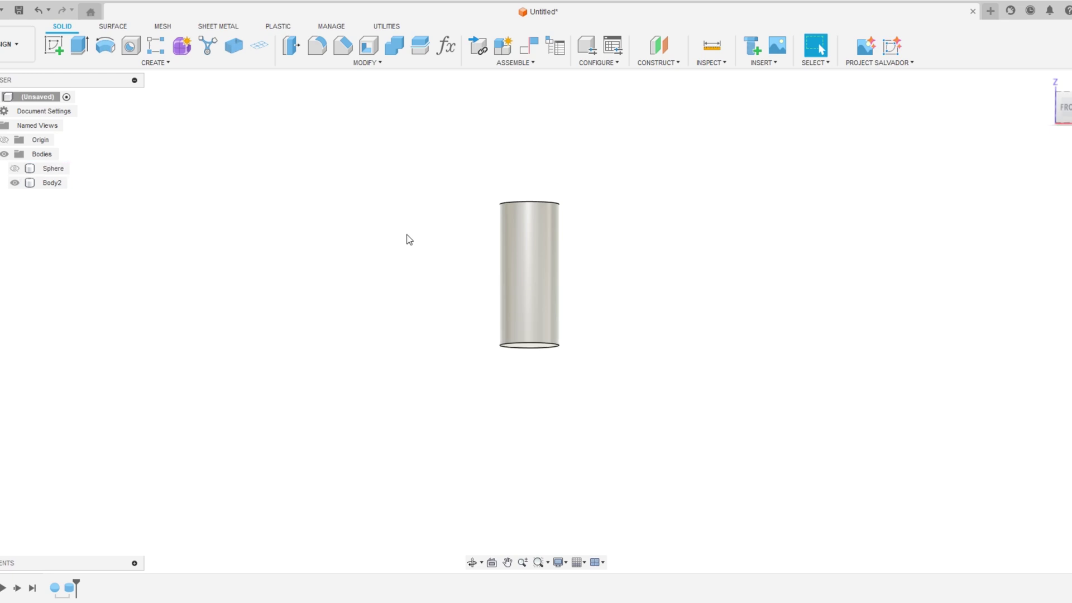
middle_click_drag(413, 242, 414, 233, "shift")
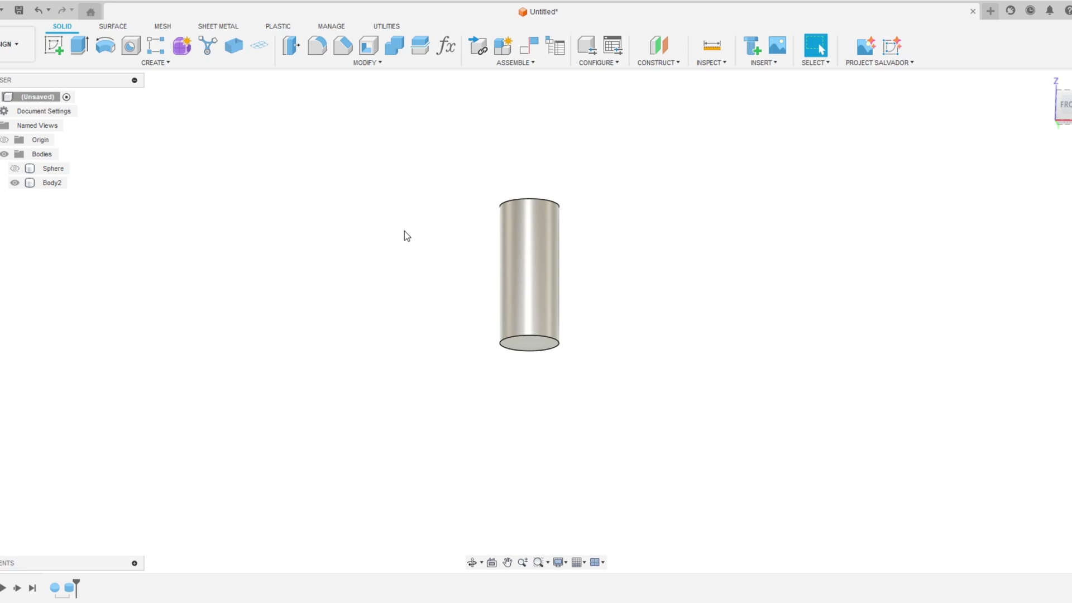
Copy the upright cylinder with Move/Copy, rotated 90° about Y into horizontal Body3
key("m")
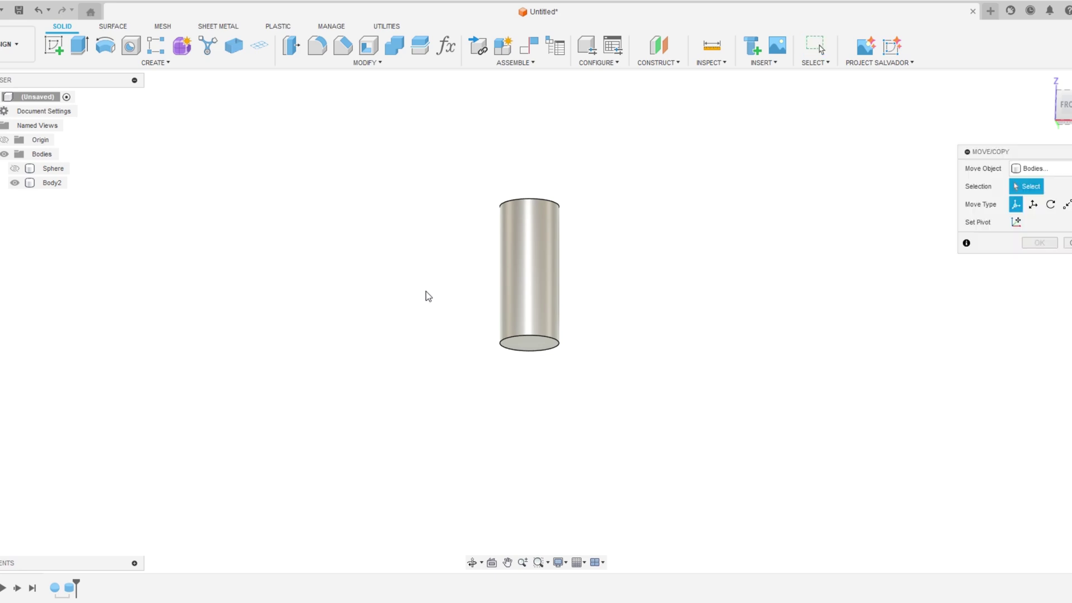
left_click(530, 346)
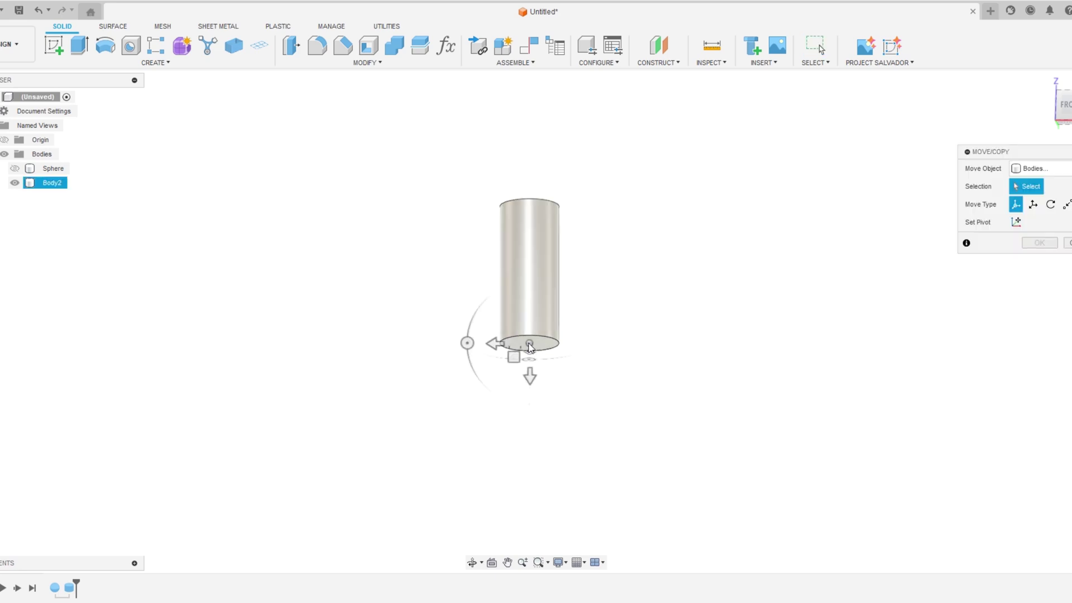
left_click(530, 346)
left_click(530, 346)
left_click(529, 346)
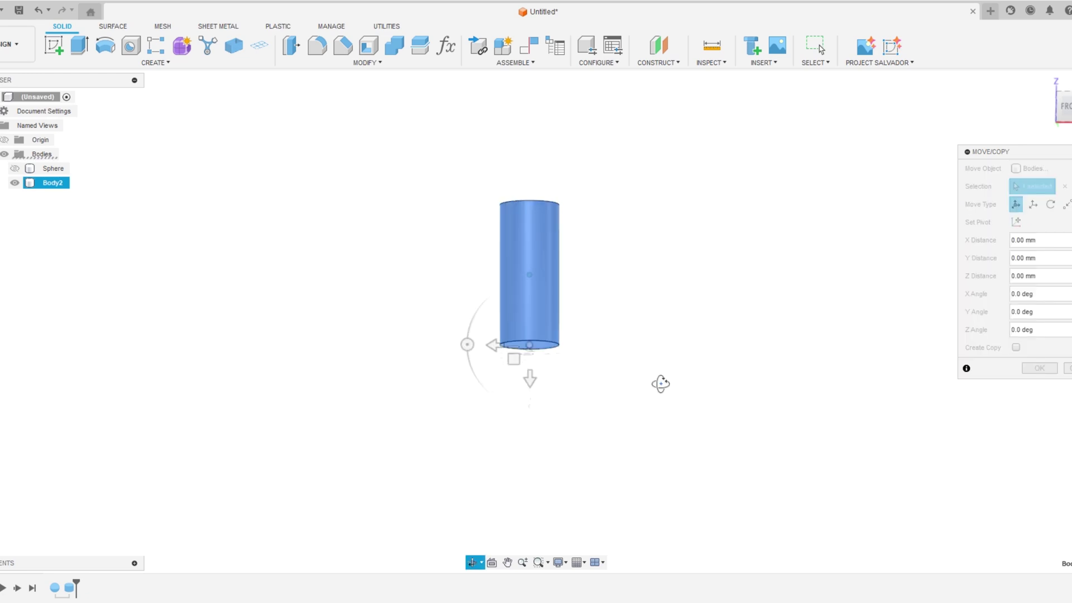
left_click(1016, 347)
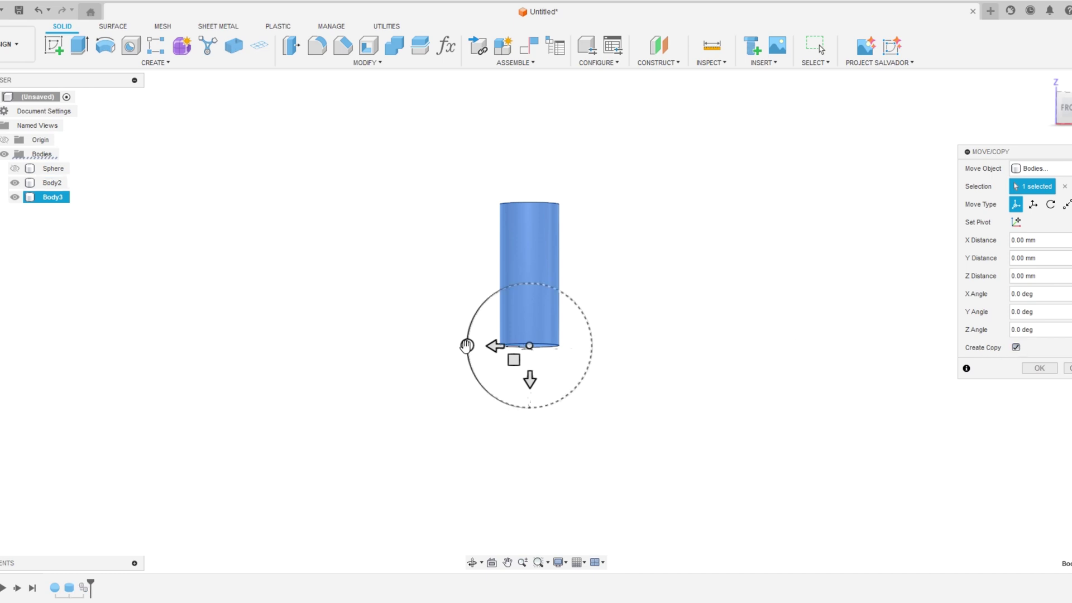
left_click_drag(468, 345, 530, 284)
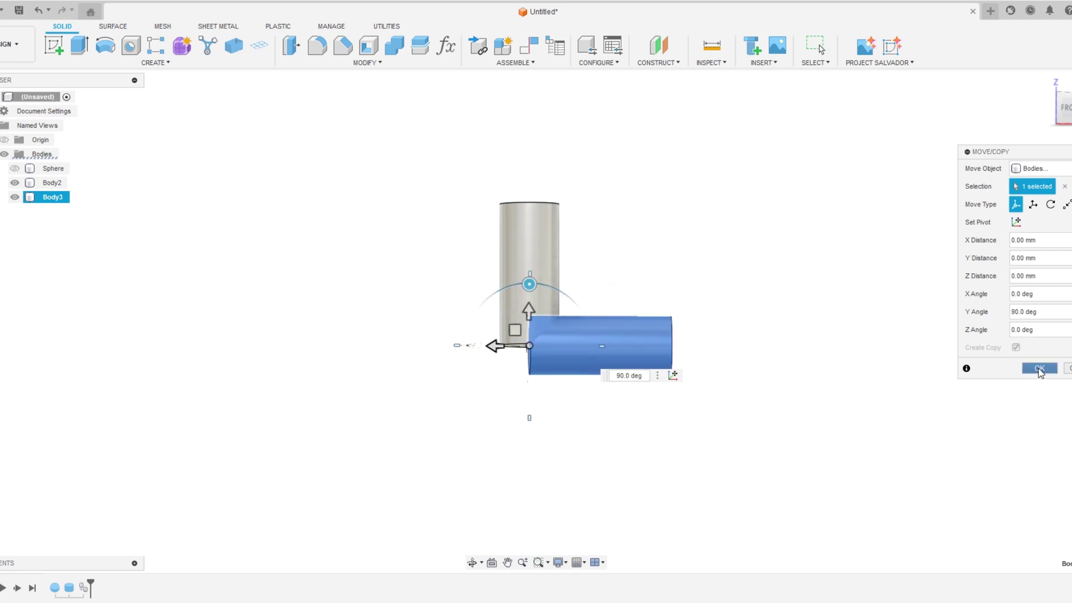
left_click(1039, 368)
middle_click_drag(762, 402, 848, 418, "shift")
left_click(590, 252)
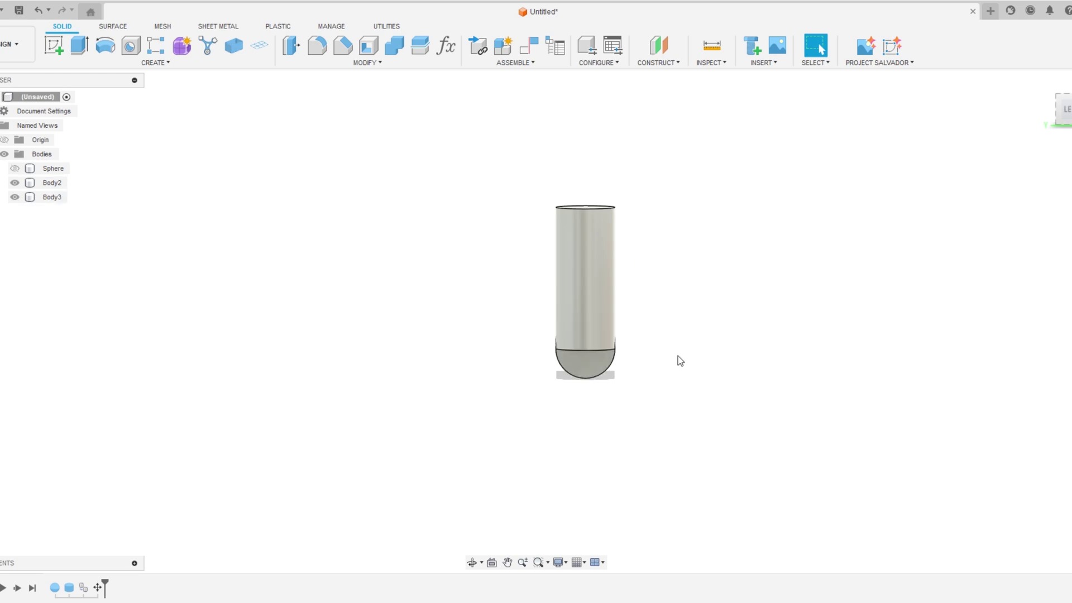
middle_click_drag(705, 376, 706, 350, "shift")
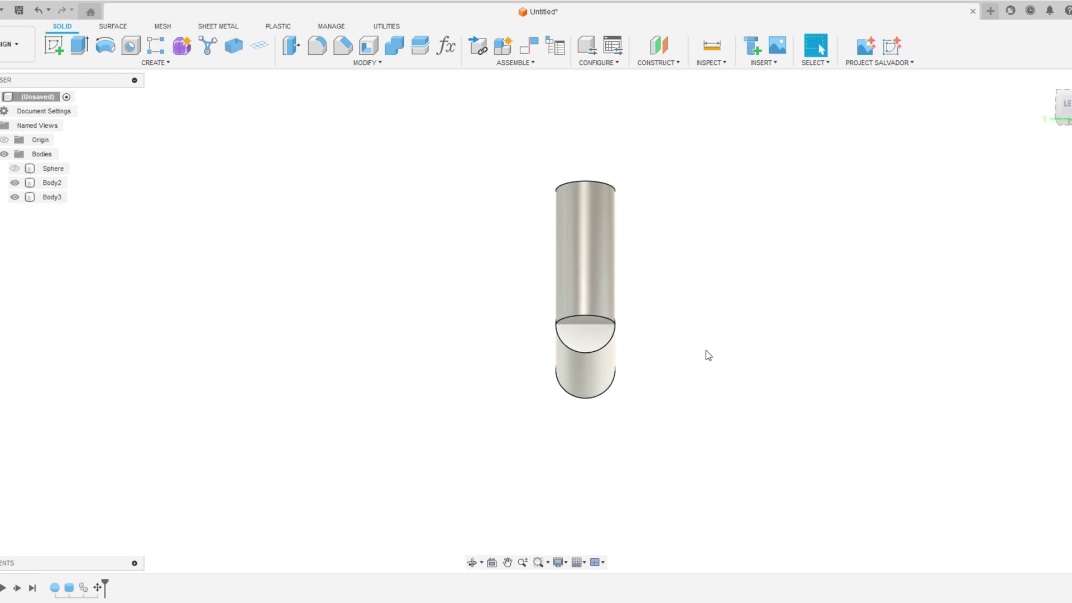
Hide Body3 and make a Move/Copy copy of Body2 rotated -90° about X
left_click(16, 197)
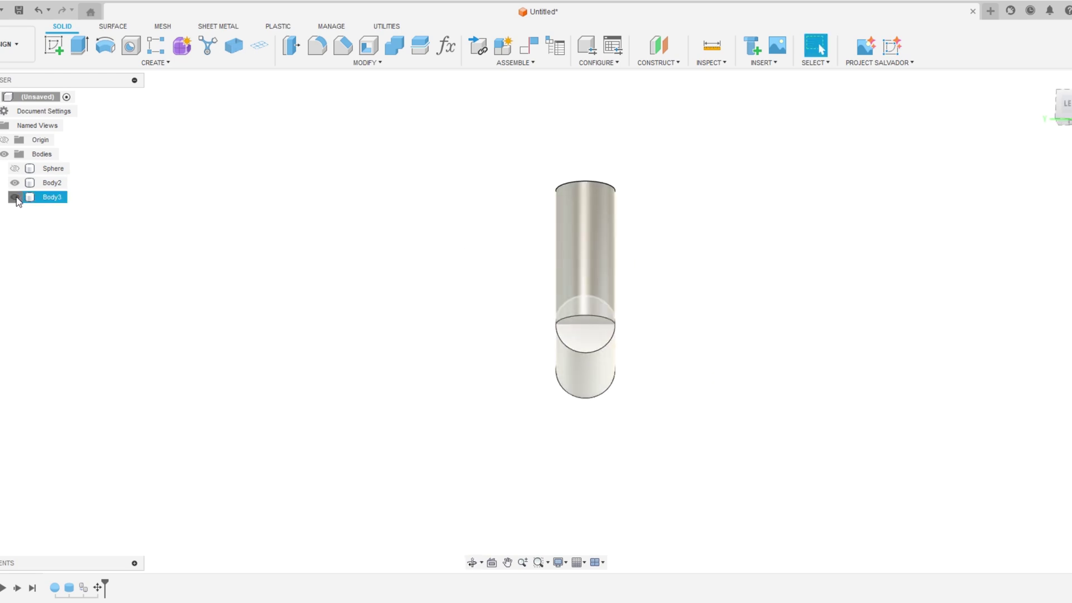
left_click(15, 197)
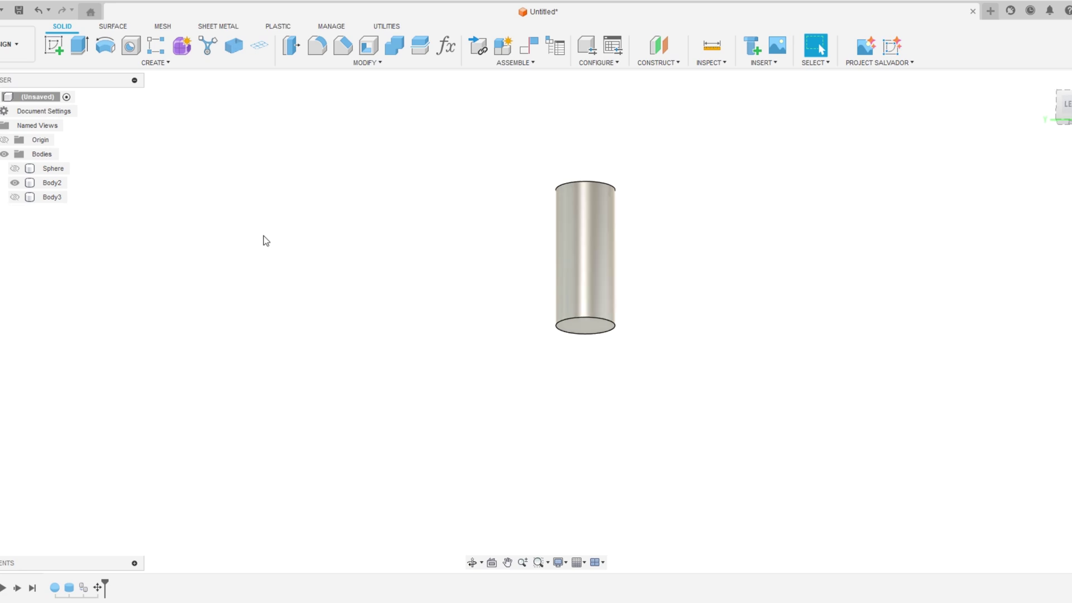
key("m")
left_click(584, 324)
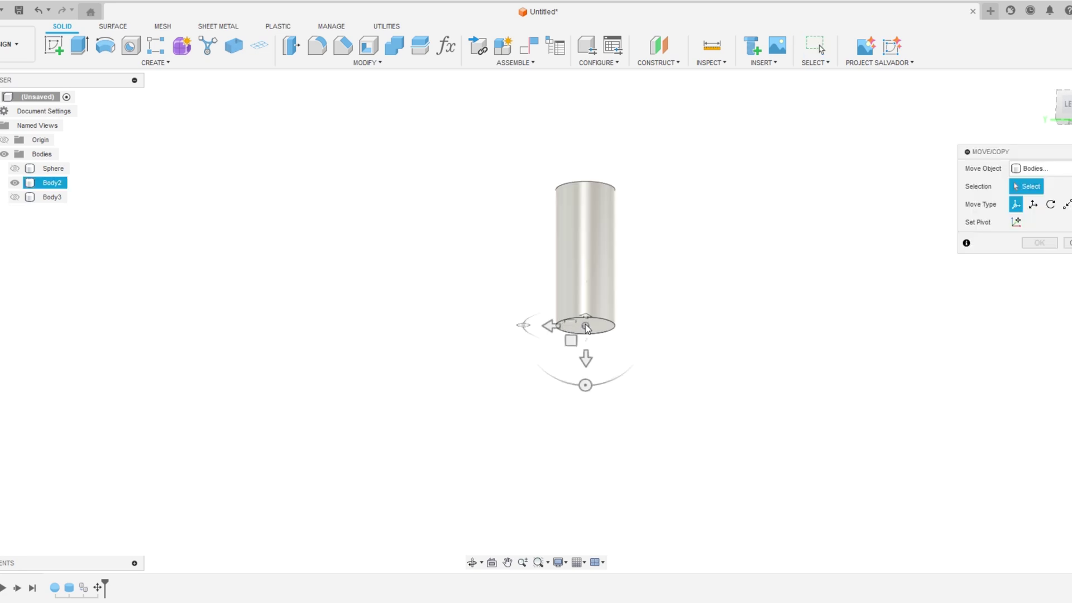
left_click(586, 324)
middle_click_drag(735, 371, 736, 420, "shift")
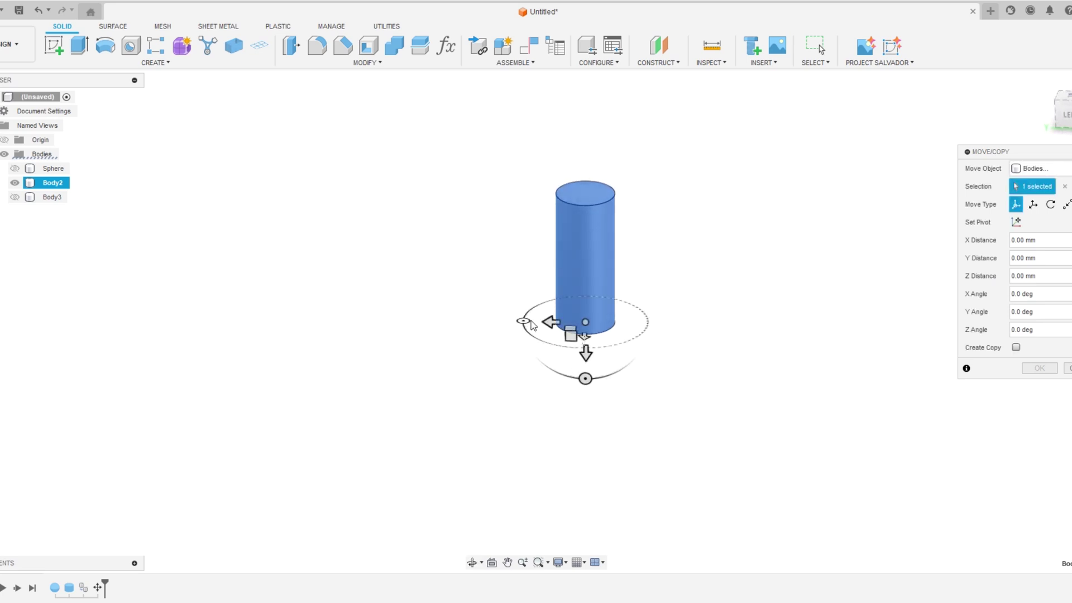
mouse_move(680, 388)
middle_mouse_down("shift")
mouse_move(686, 396)
mouse_move(699, 359)
mouse_move(692, 383)
middle_mouse_up("shift")
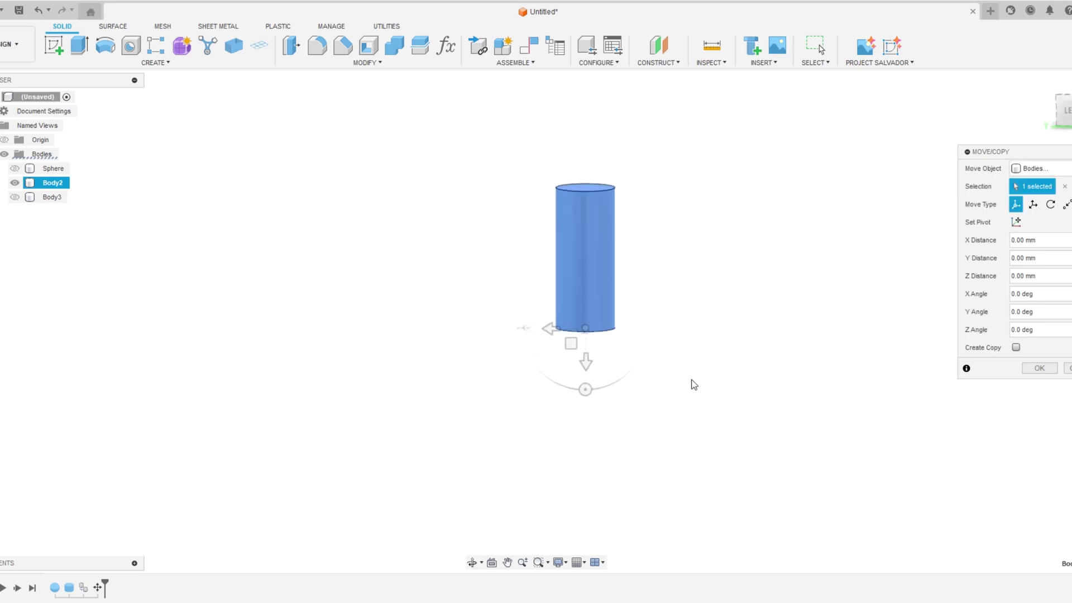
left_click(1016, 347)
left_click_drag(586, 391, 491, 328)
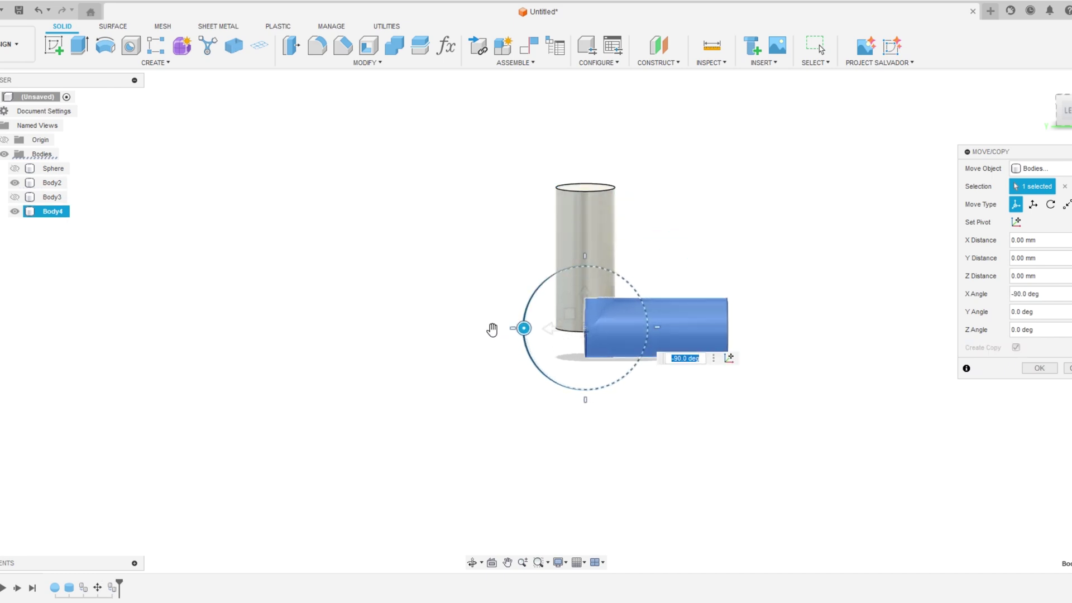
Confirm the rotated copy as Body4, then make Body3 and Sphere visible again
left_click(1038, 370)
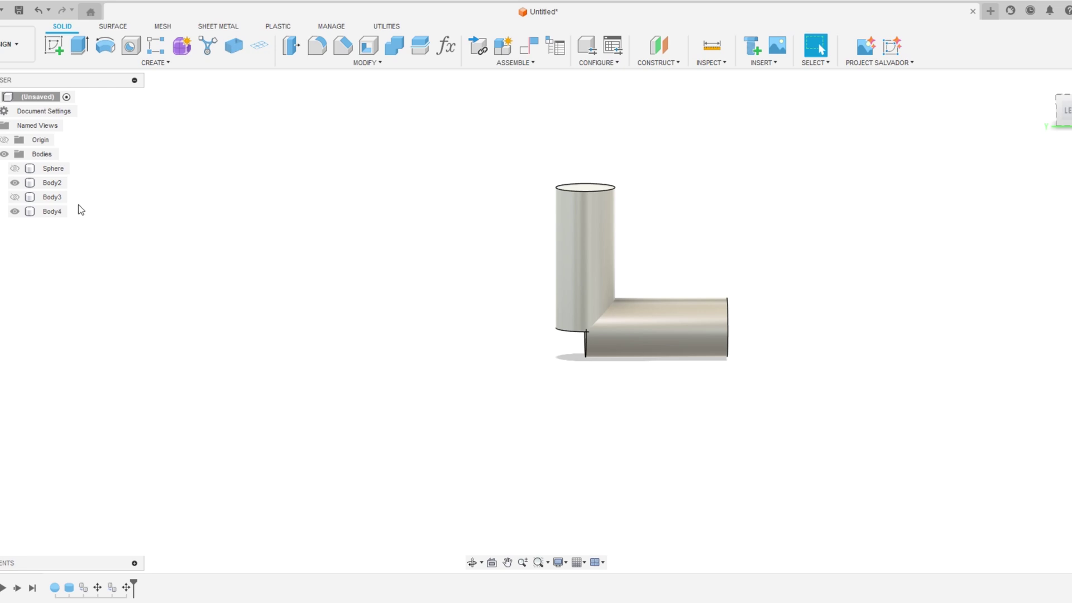
left_click(14, 197)
middle_click_drag(232, 313, 436, 333, "shift")
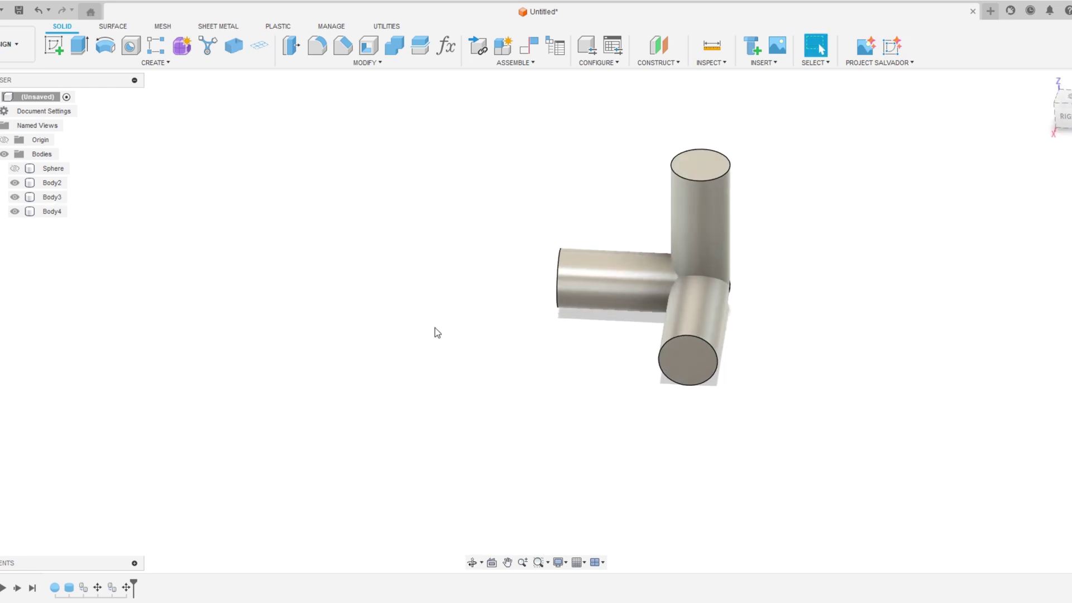
middle_click_drag(596, 356, 437, 337, "shift")
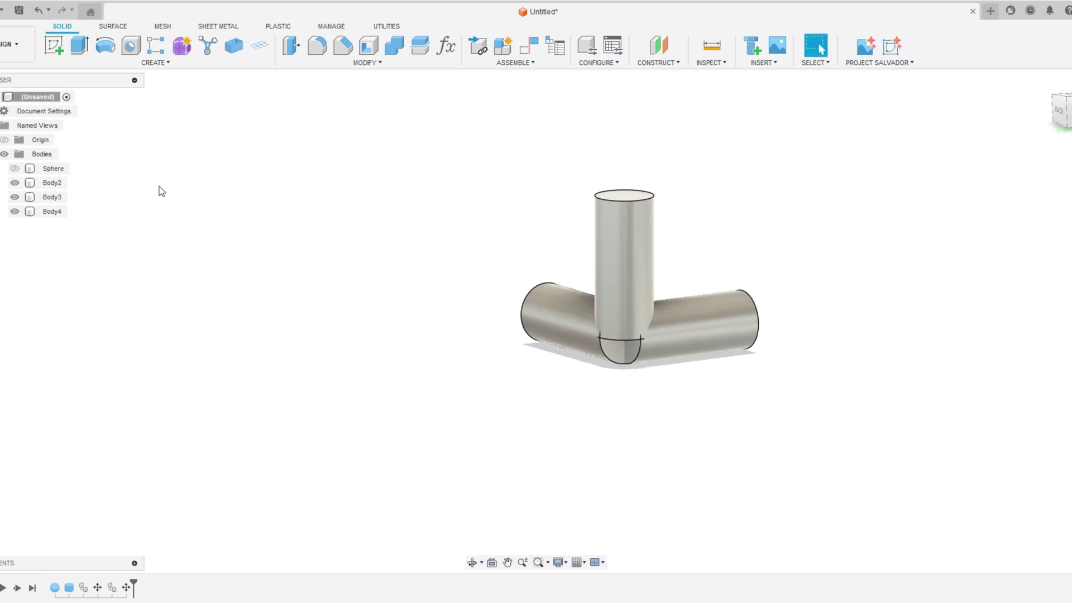
left_click(14, 168)
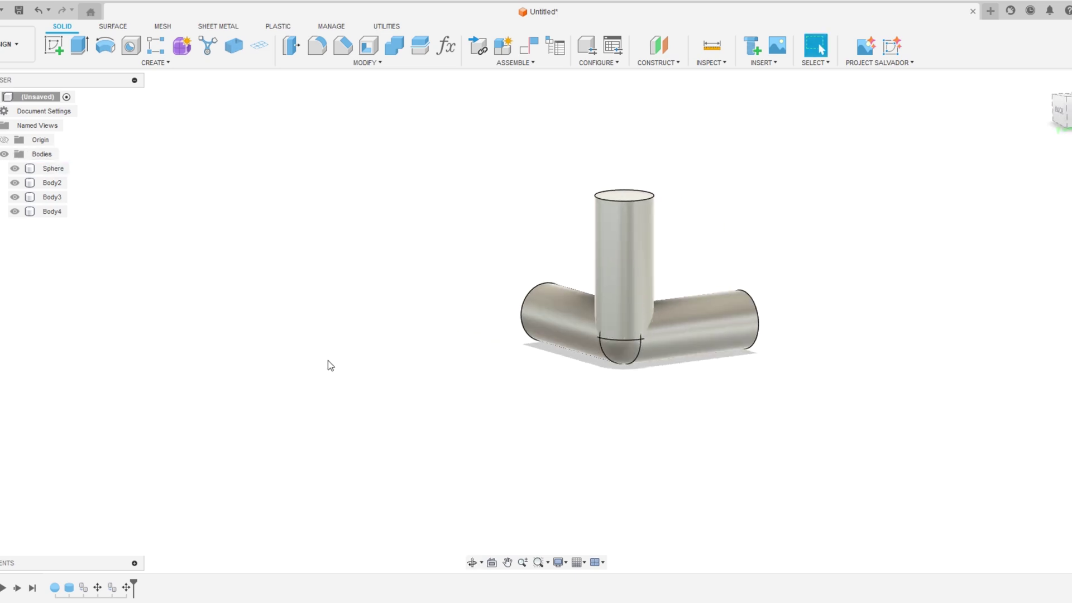
middle_click_drag(330, 365, 658, 434, "shift")
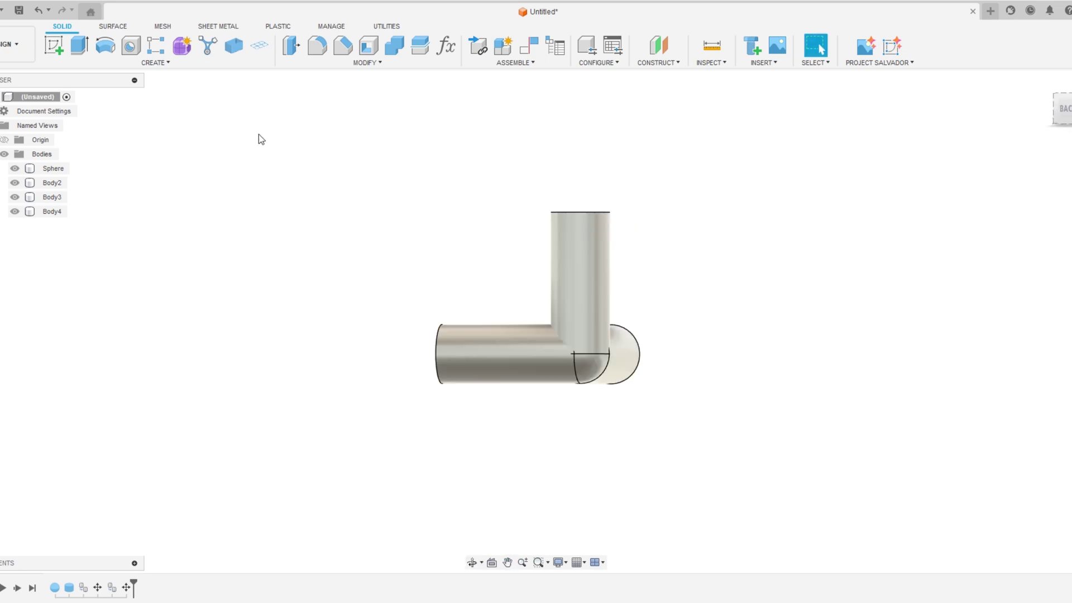
Join Body2, Body3 and Body4 into the Sphere target body using Combine
left_click(372, 63)
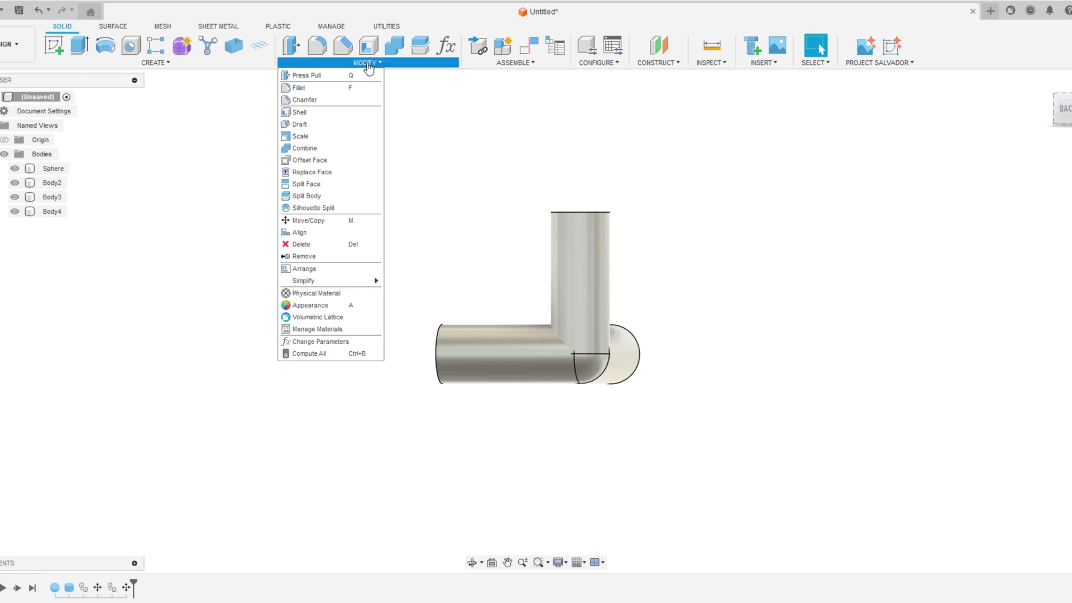
left_click(325, 149)
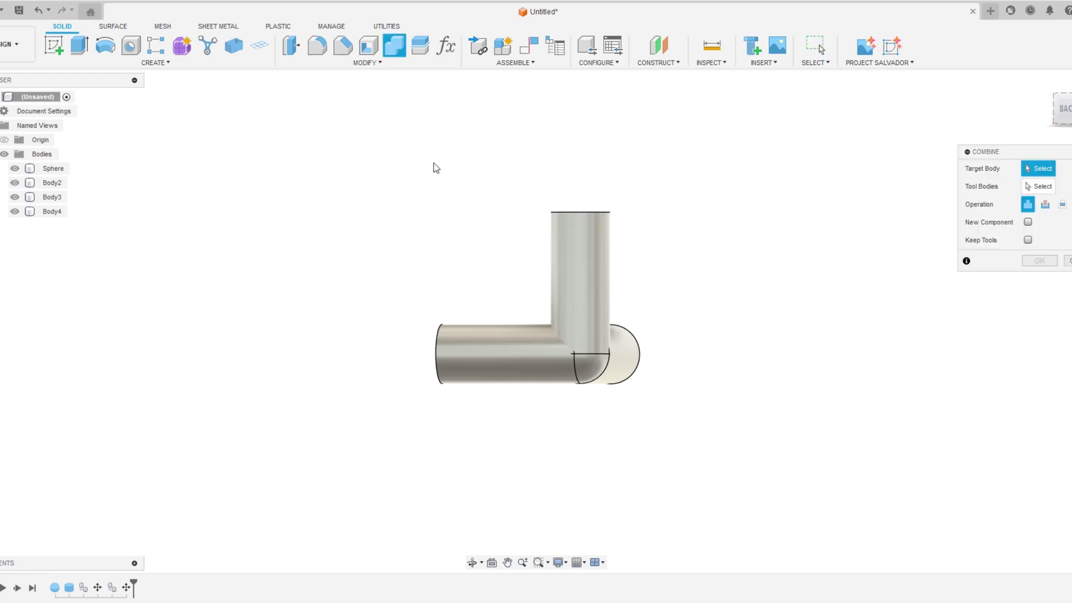
left_click(584, 363)
middle_click_drag(594, 387, 707, 454, "shift")
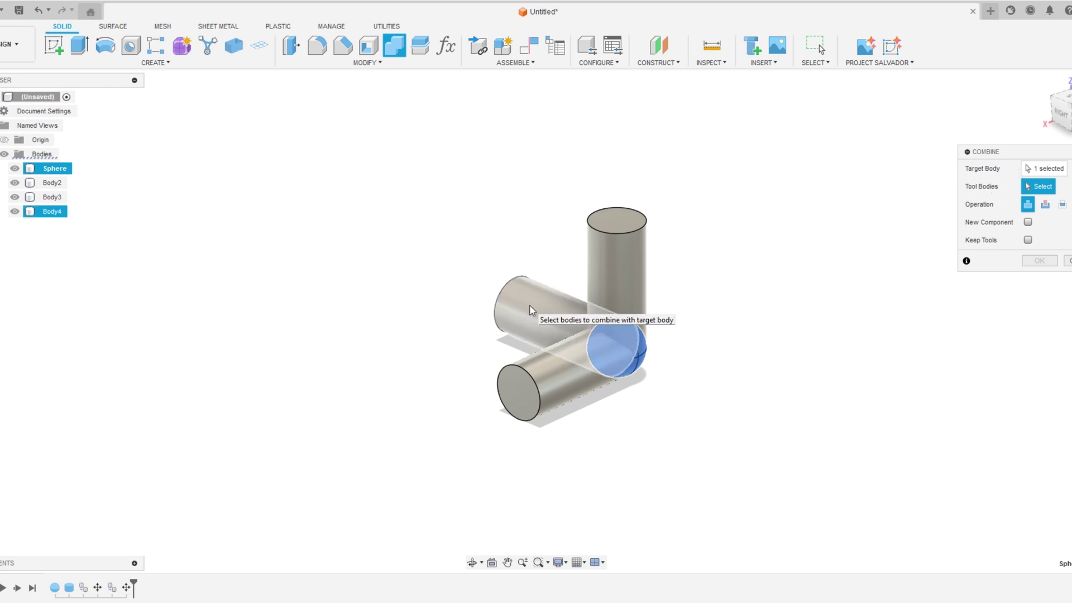
left_click(537, 324)
left_click(616, 251)
left_click(558, 385)
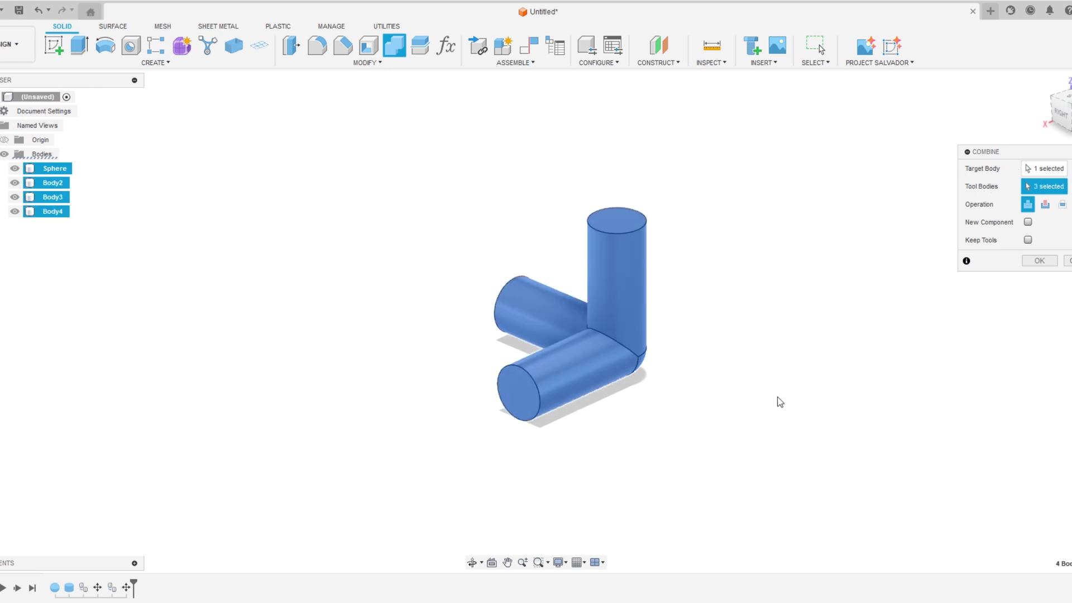
left_click(1038, 261)
middle_click_drag(776, 426, 661, 414, "shift")
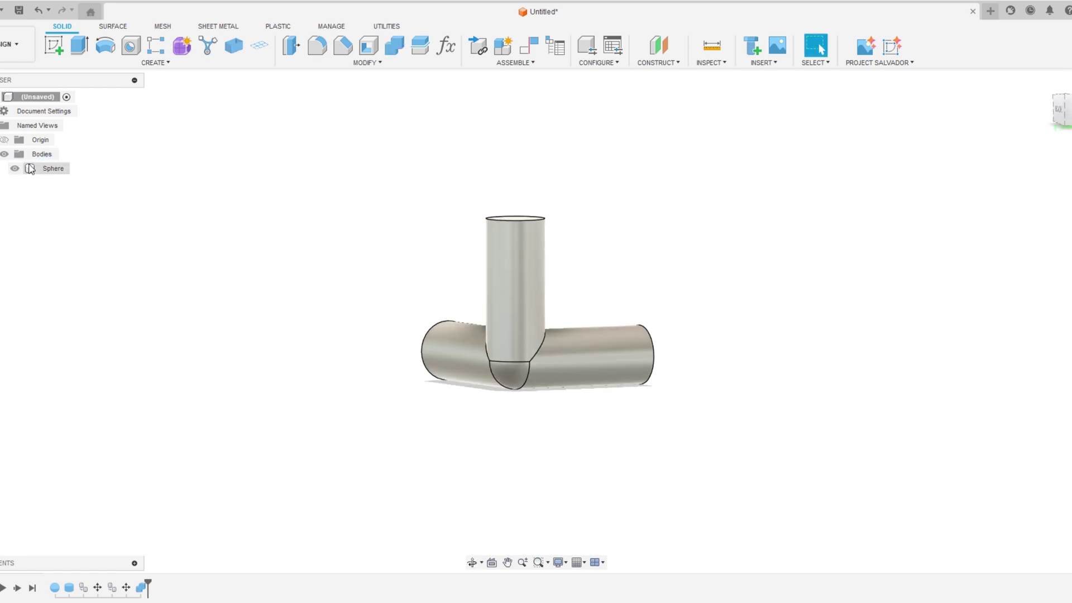
Rename the combined Sphere body to '90 Degree Elbow', fixing the typo
left_click(52, 171)
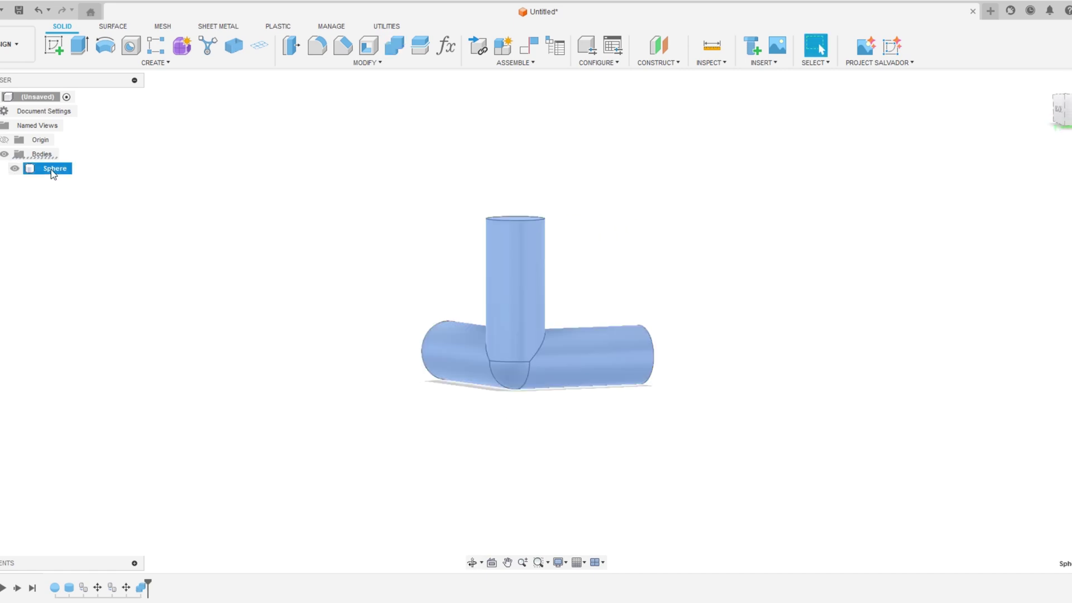
double_click(52, 169)
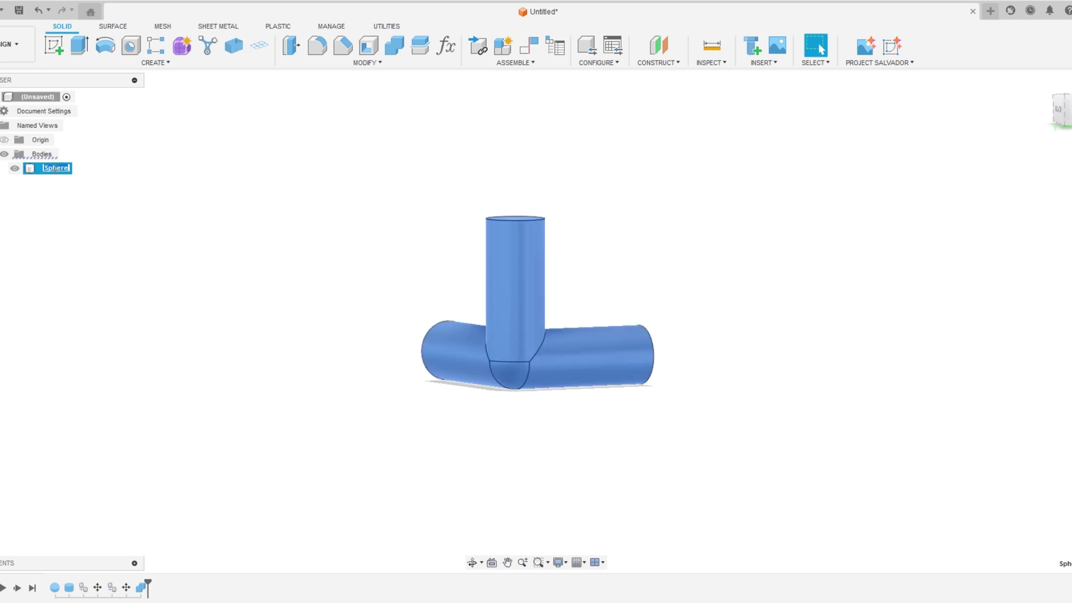
type("90 Degree Elbwo")
key("Return")
left_click(124, 204)
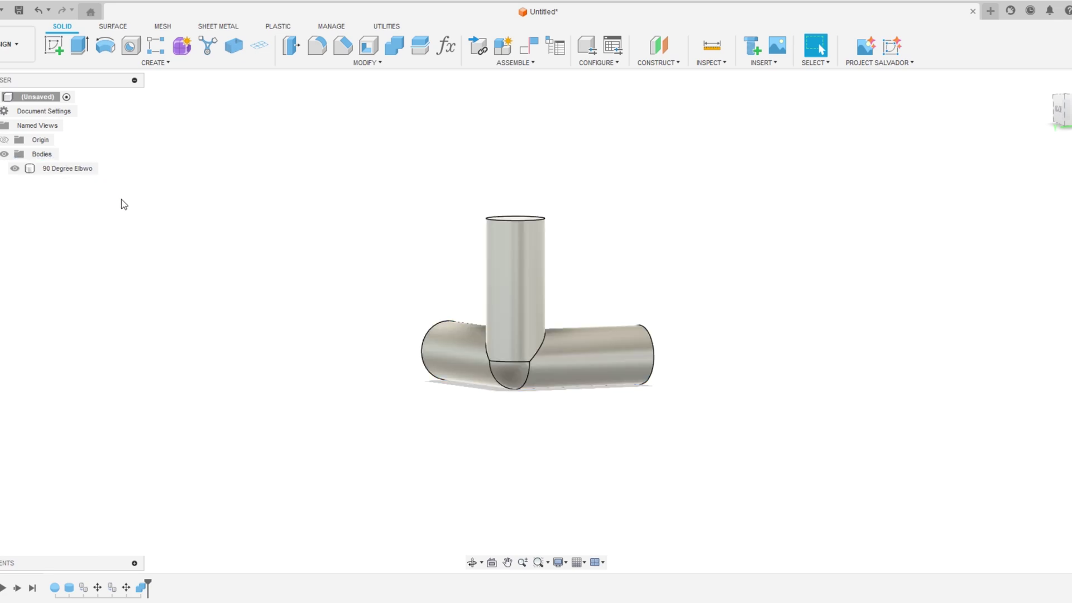
double_click(91, 170)
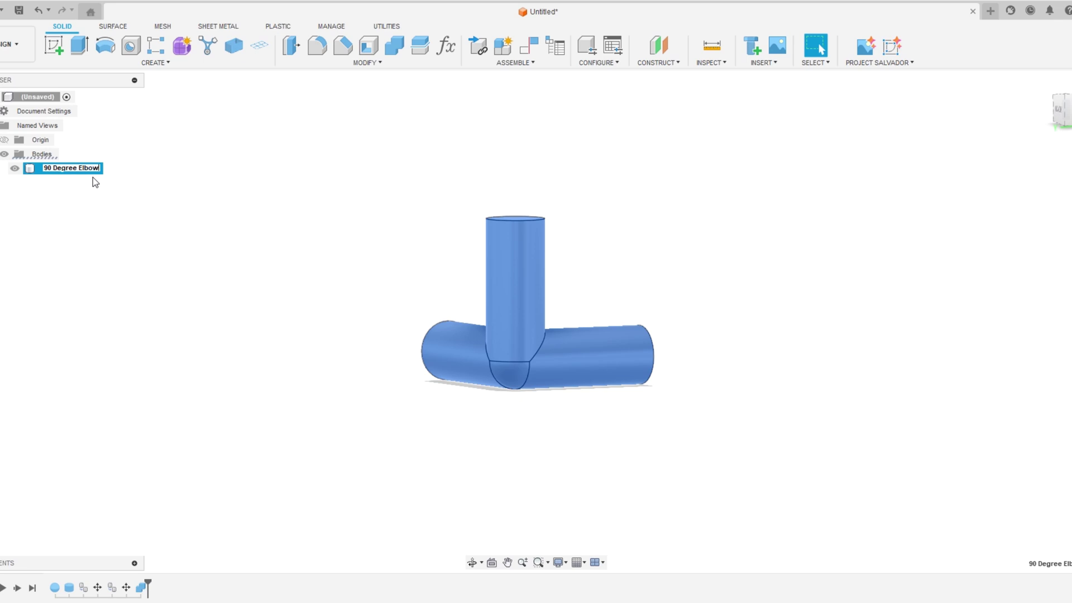
key("Return")
left_click(149, 345)
middle_click_drag(238, 377, 471, 417, "shift")
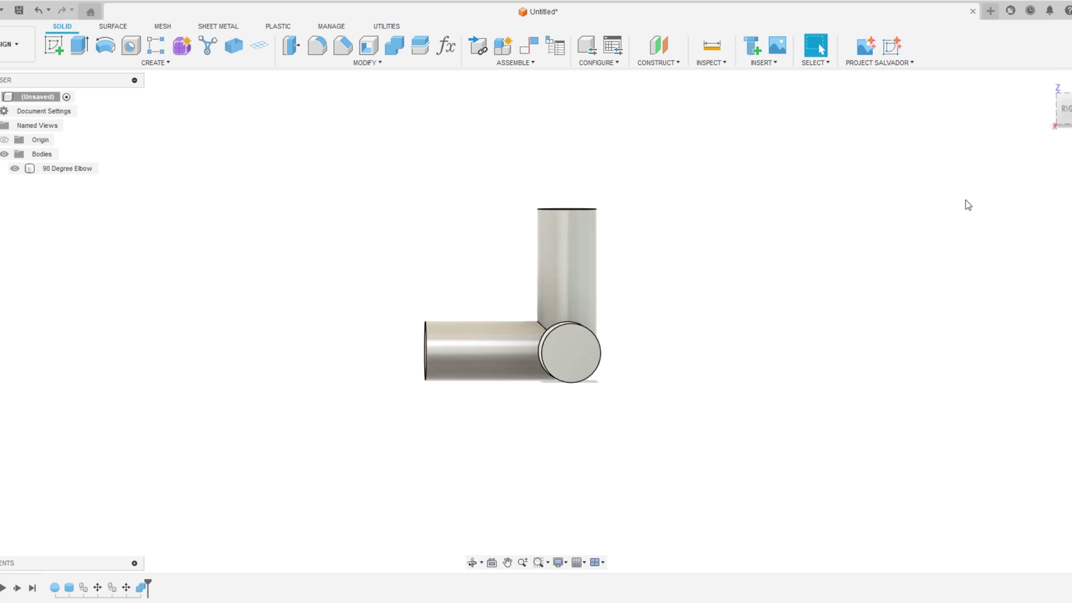
left_click(1064, 109)
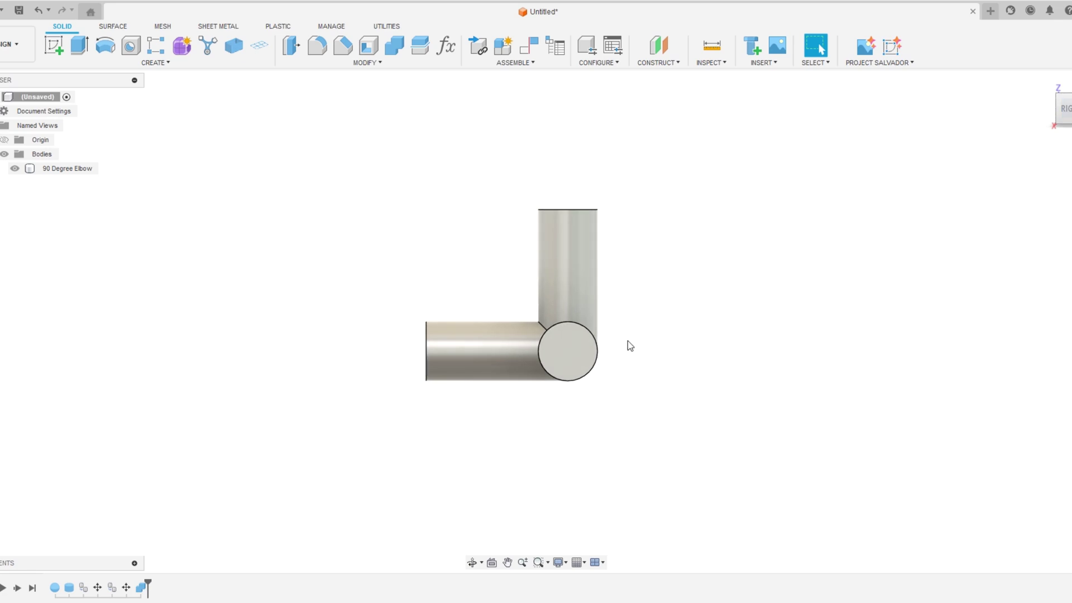
middle_click_drag(550, 439, 577, 310, "shift")
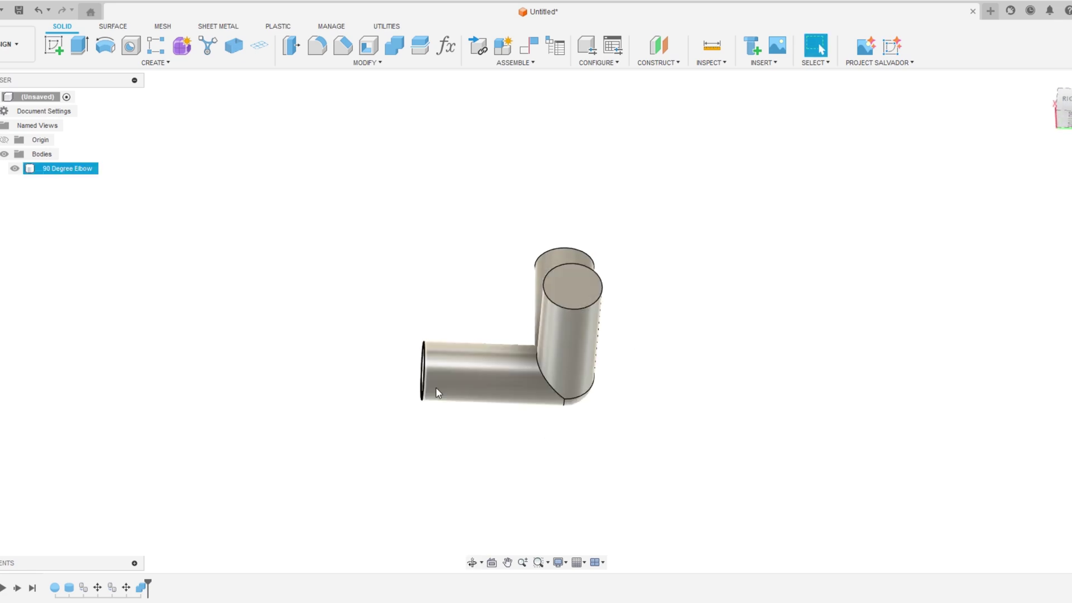
middle_click_drag(435, 391, 778, 417, "shift")
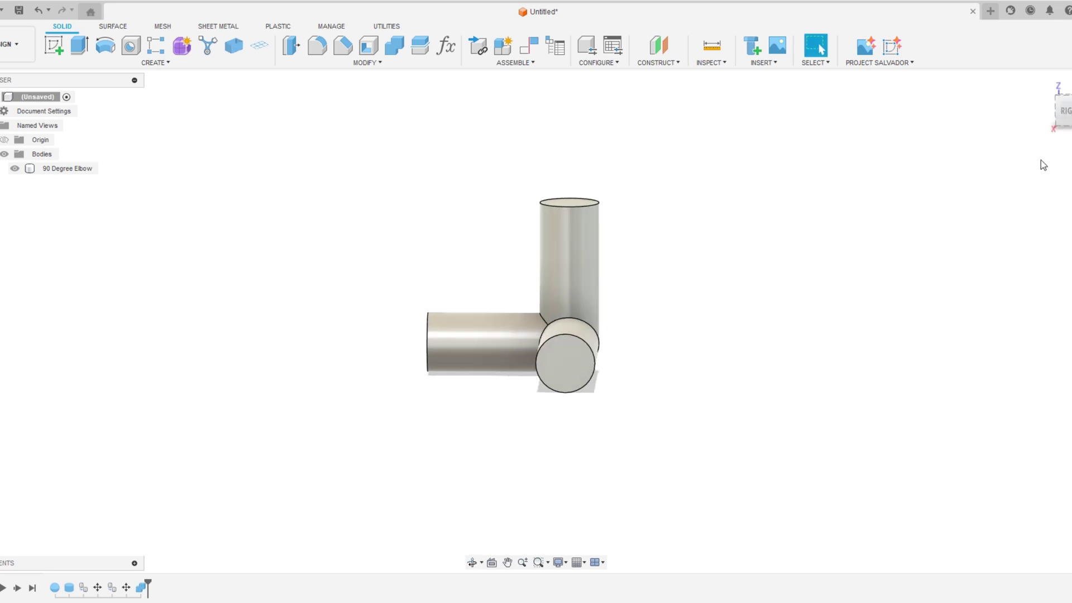
left_click(1064, 109)
scroll(559, 391, "up", 6)
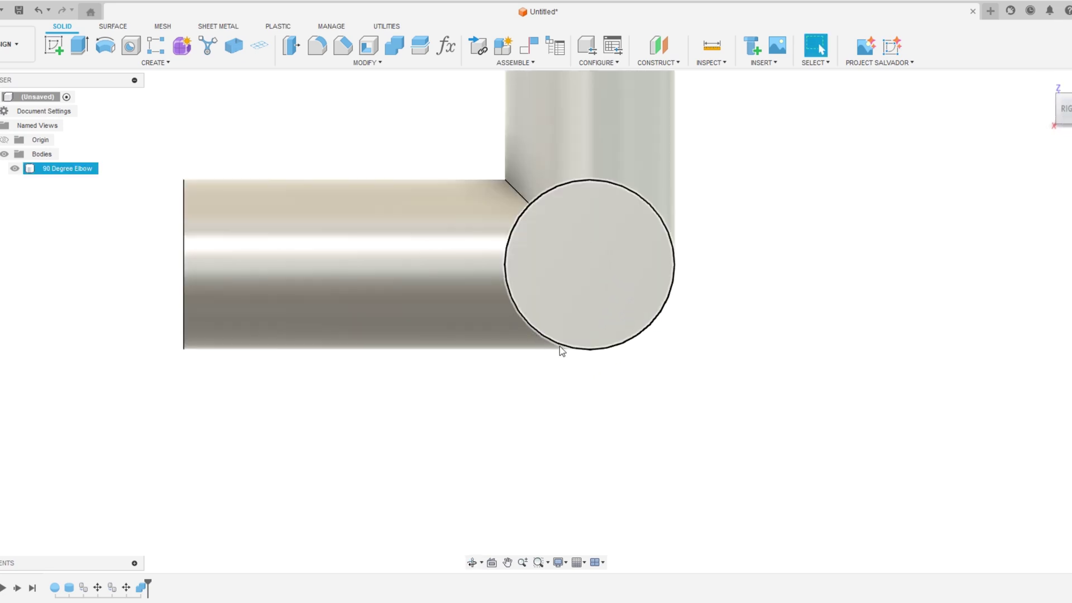
scroll(643, 436, "down", 5)
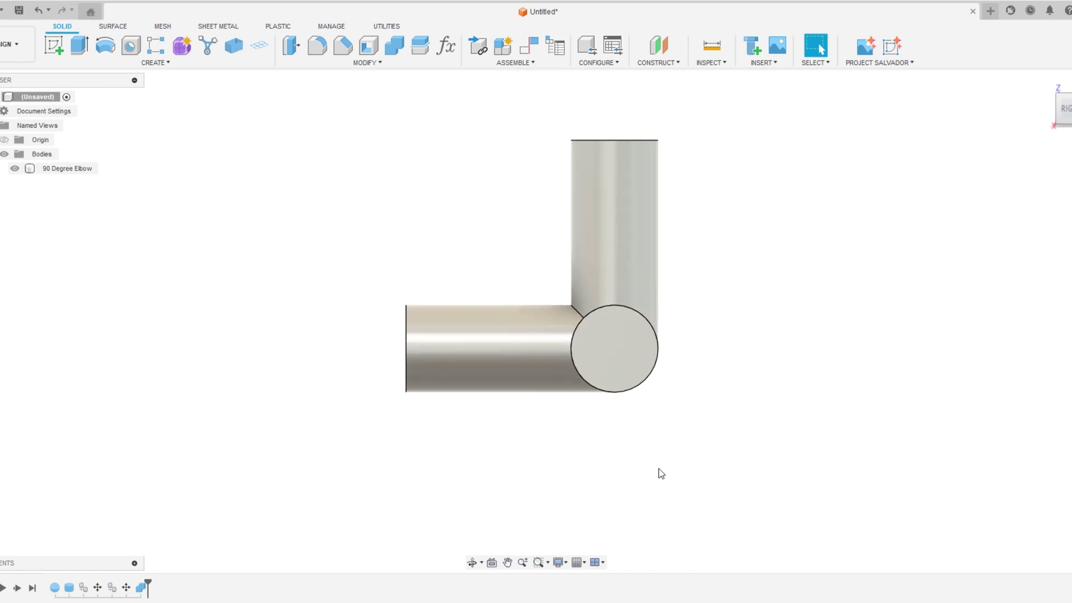
middle_click_drag(661, 474, 328, 328, "shift")
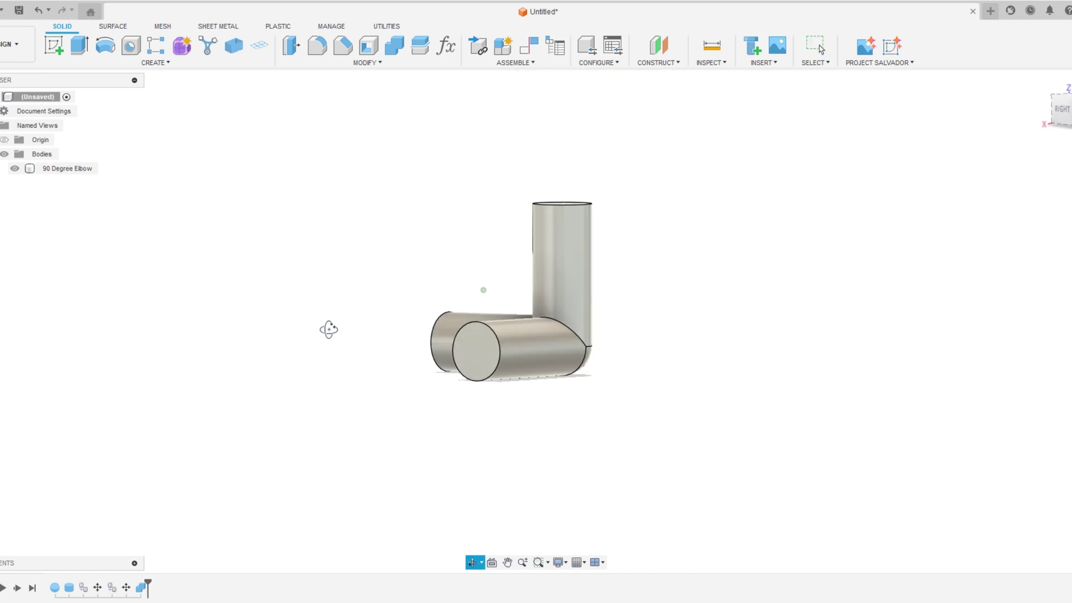
Create an offset plane from the XY plane at -7.5 mm through the elbow's lower arms
left_click(660, 45)
middle_click_drag(793, 430, 715, 445, "shift")
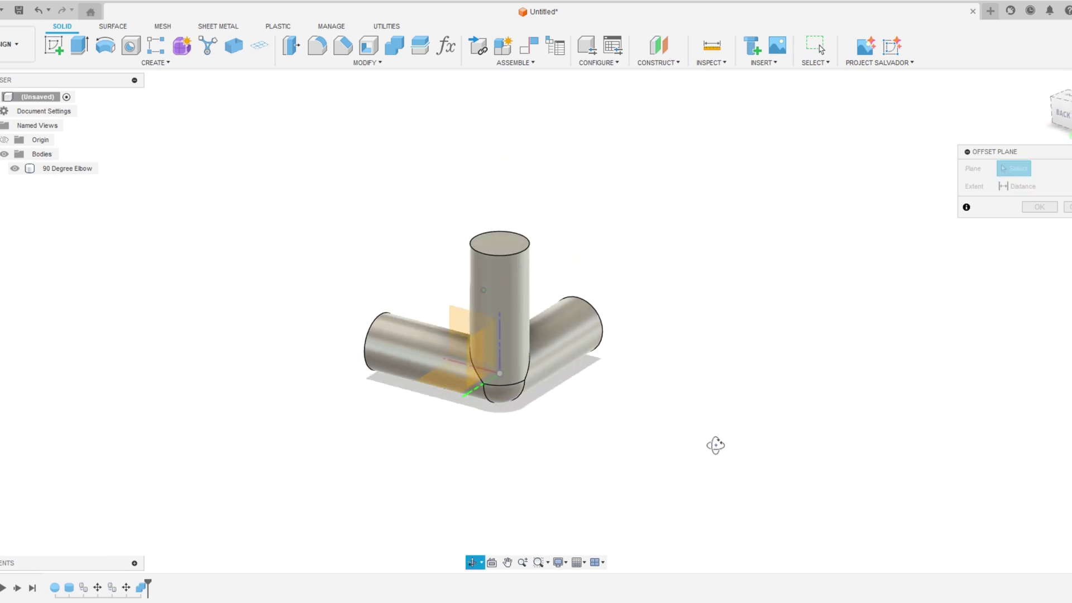
left_click(437, 385)
middle_click_drag(474, 430, 508, 412, "shift")
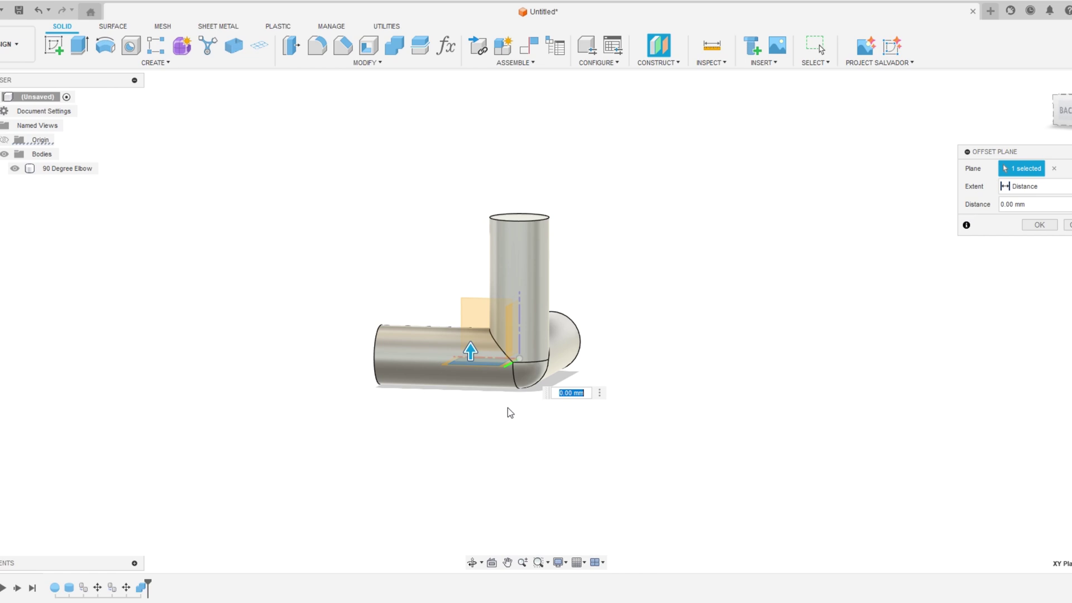
left_click(471, 350)
left_click_drag(470, 350, 493, 402)
scroll(466, 382, "up", 5)
scroll(464, 382, "up", 2)
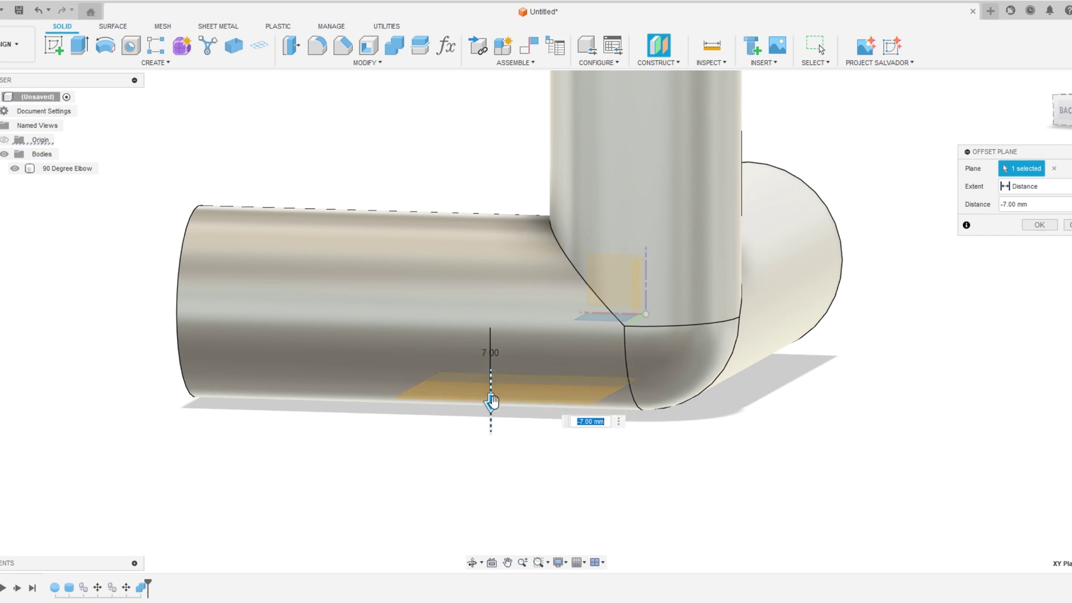
key("BackSpace")
type("-7.5")
key("Return")
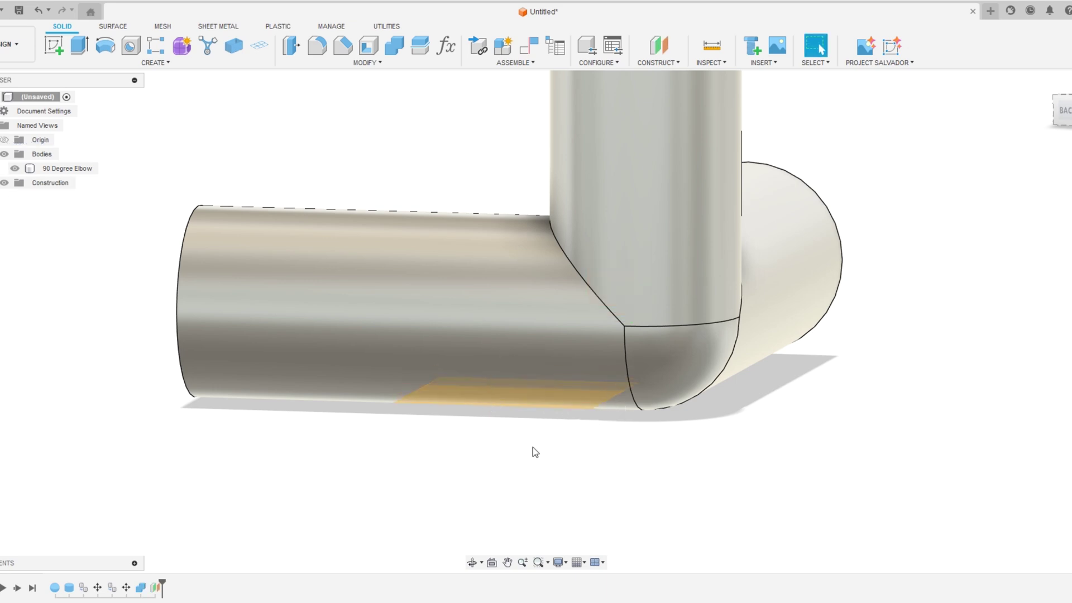
middle_click_drag(531, 450, 605, 488, "shift")
scroll(615, 498, "down", 5)
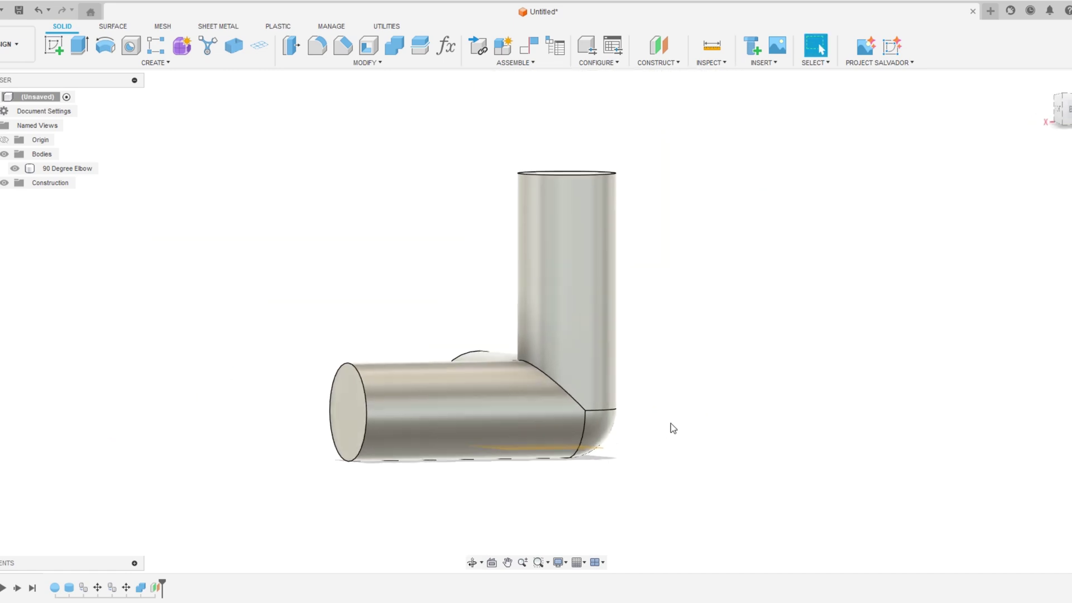
middle_click_drag(673, 428, 258, 406, "shift")
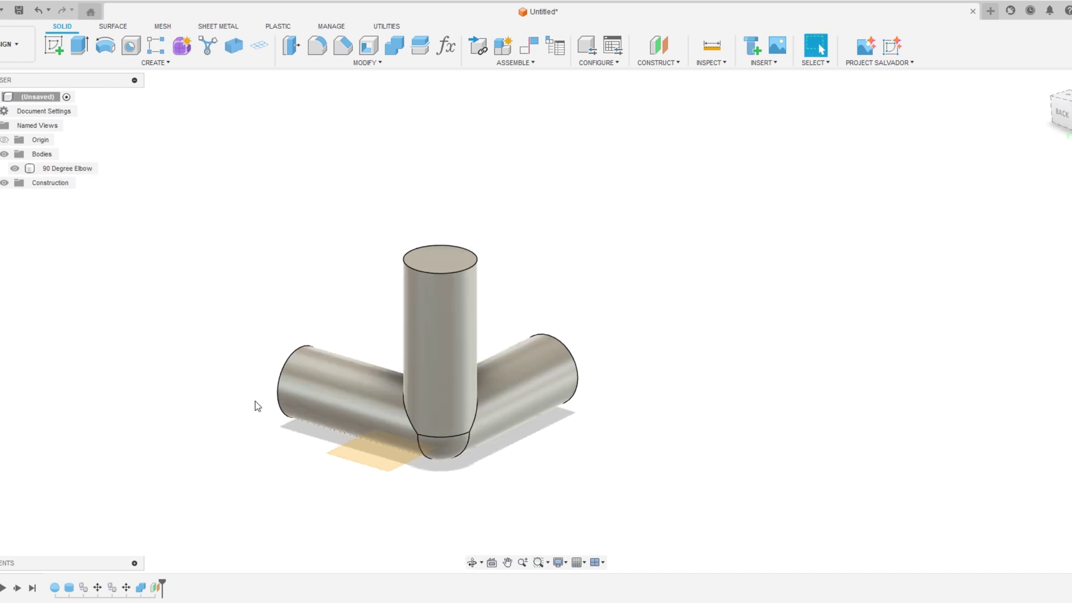
Split the 90 Degree Elbow body using the -7.5 mm offset plane as the splitting tool
left_click(375, 64)
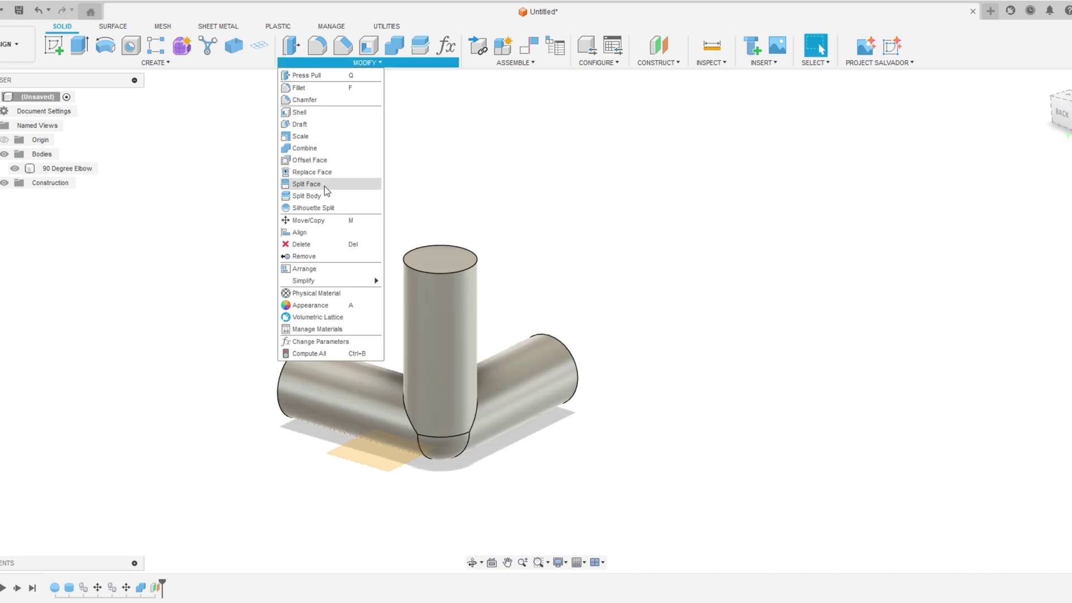
left_click(307, 196)
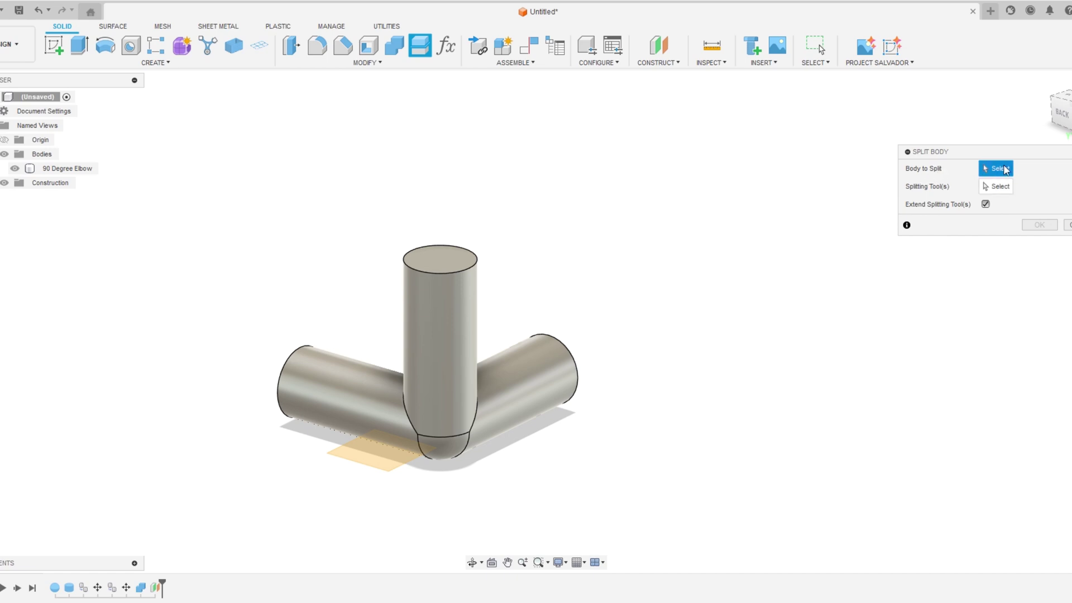
left_click(450, 328)
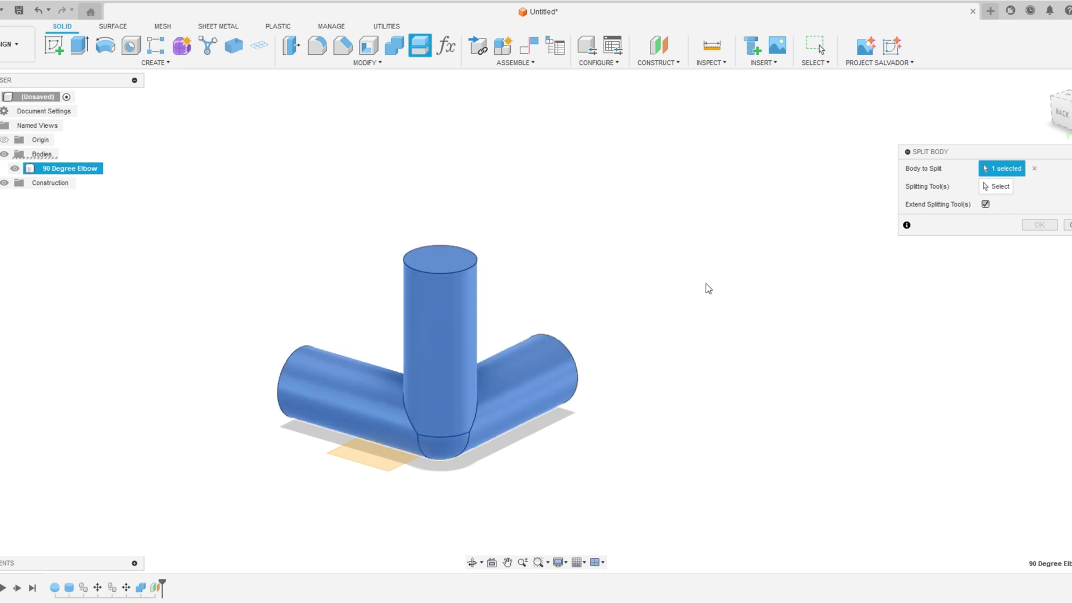
left_click(998, 189)
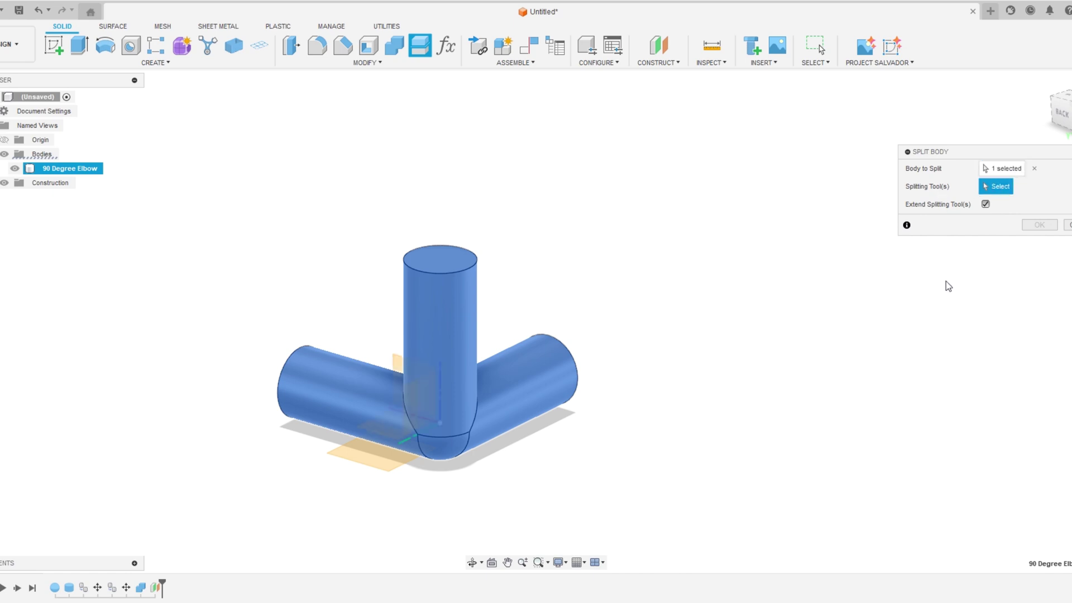
left_click(367, 455)
middle_click_drag(247, 507, 437, 505, "shift")
left_click(1039, 225)
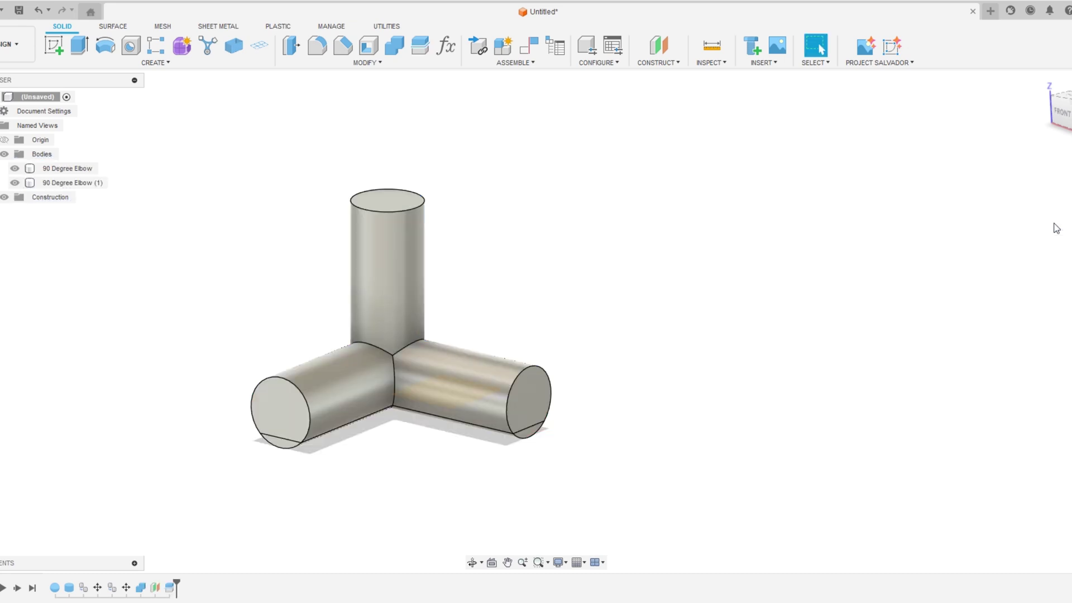
Toggle visibility of the two split halves to compare them, leaving 90 Degree Elbow hidden
middle_click_drag(254, 314, 251, 299, "shift")
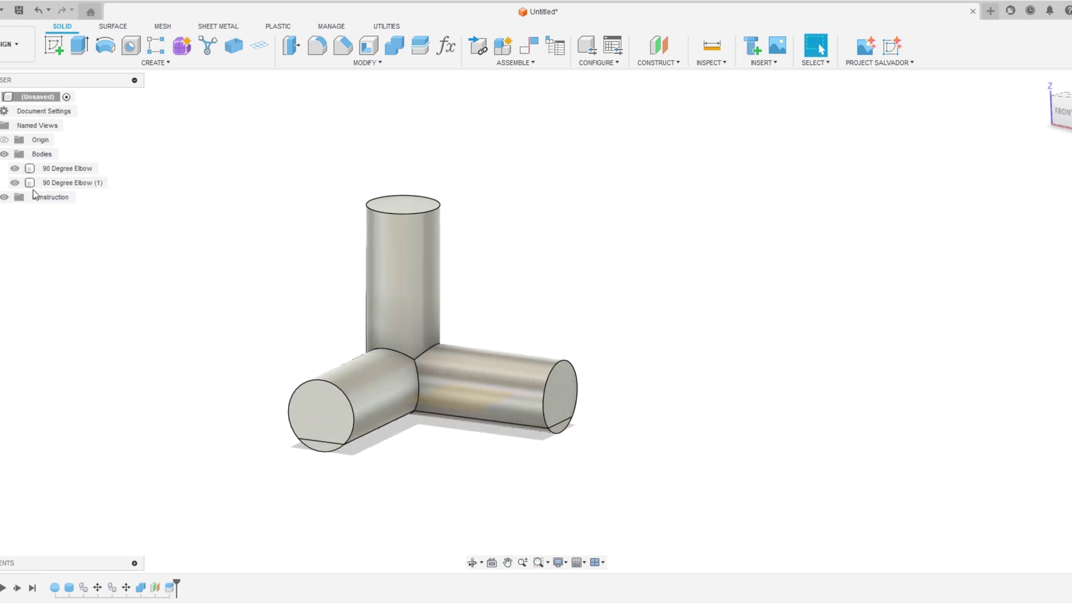
left_click(14, 183)
mouse_move(139, 291)
middle_mouse_down("shift")
mouse_move(165, 244)
mouse_move(162, 292)
mouse_move(148, 296)
middle_mouse_up("shift")
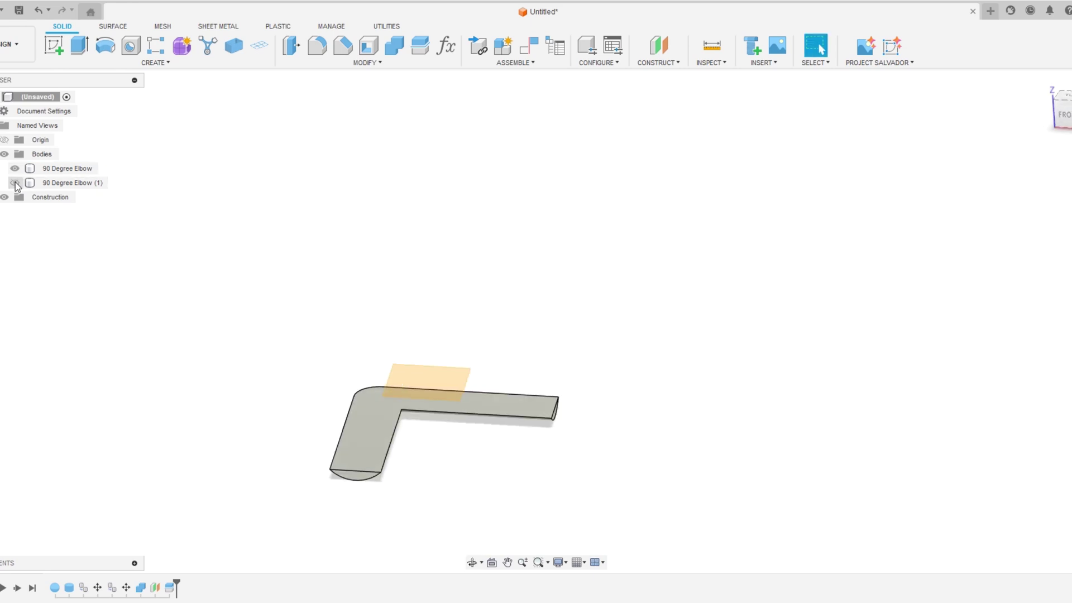
left_click(15, 183)
left_click(14, 168)
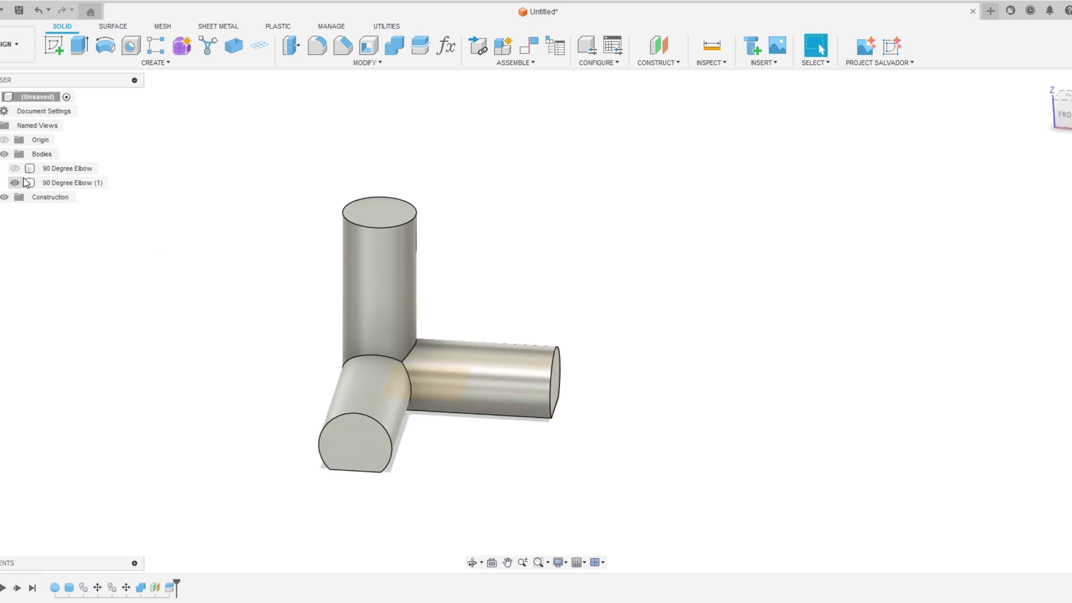
middle_click_drag(218, 338, 262, 334)
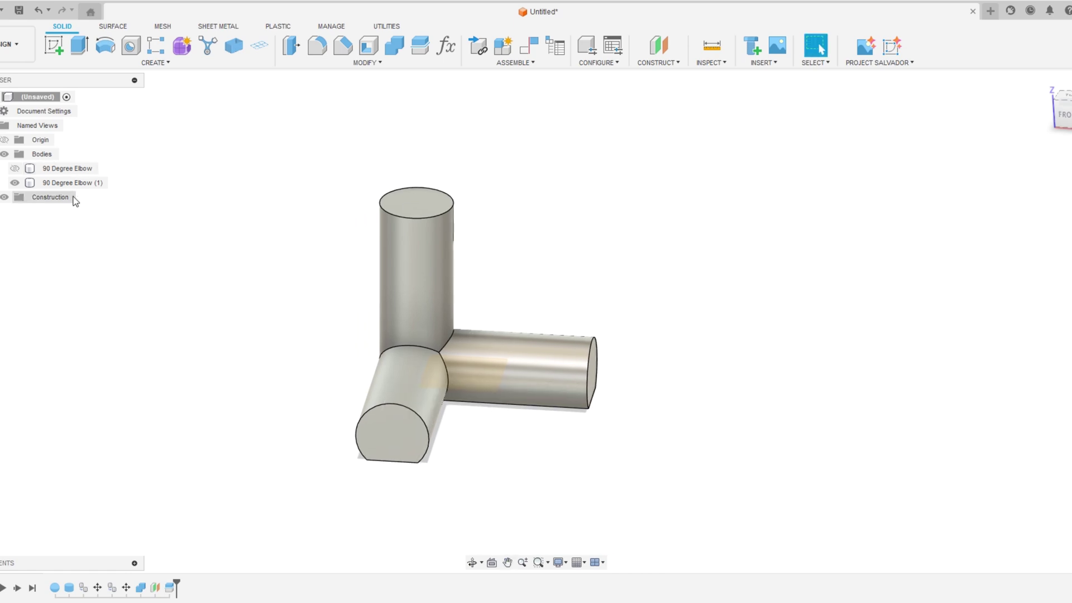
Remove the 90 Degree Elbow slice and inspect the remaining 90 Degree Elbow (1) body
right_click(44, 169)
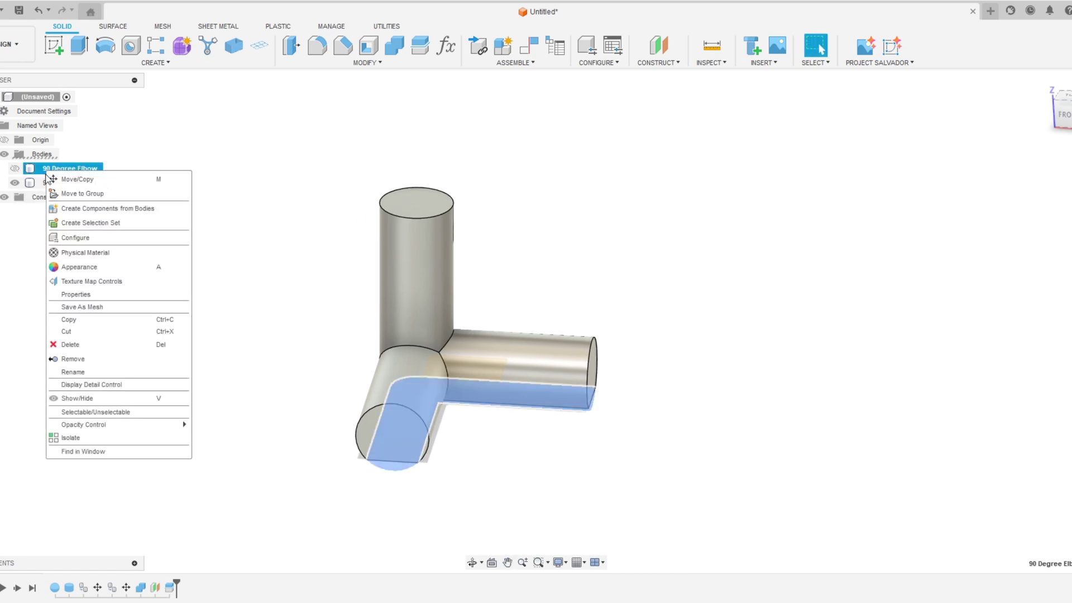
left_click(75, 358)
middle_click_drag(184, 393, 263, 400, "shift")
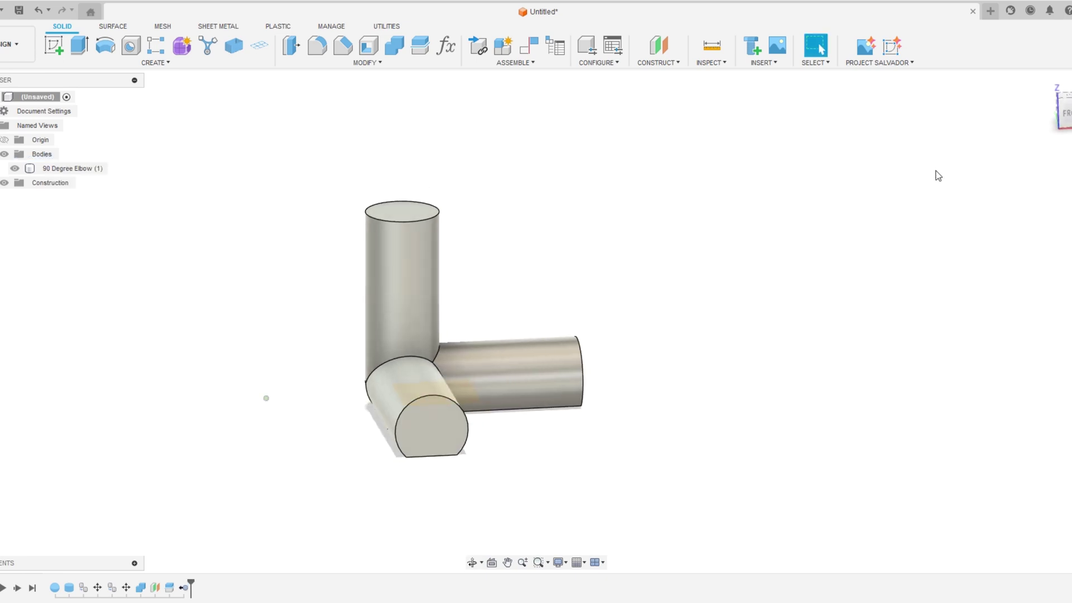
left_click(1067, 113)
middle_click_drag(691, 301, 809, 323)
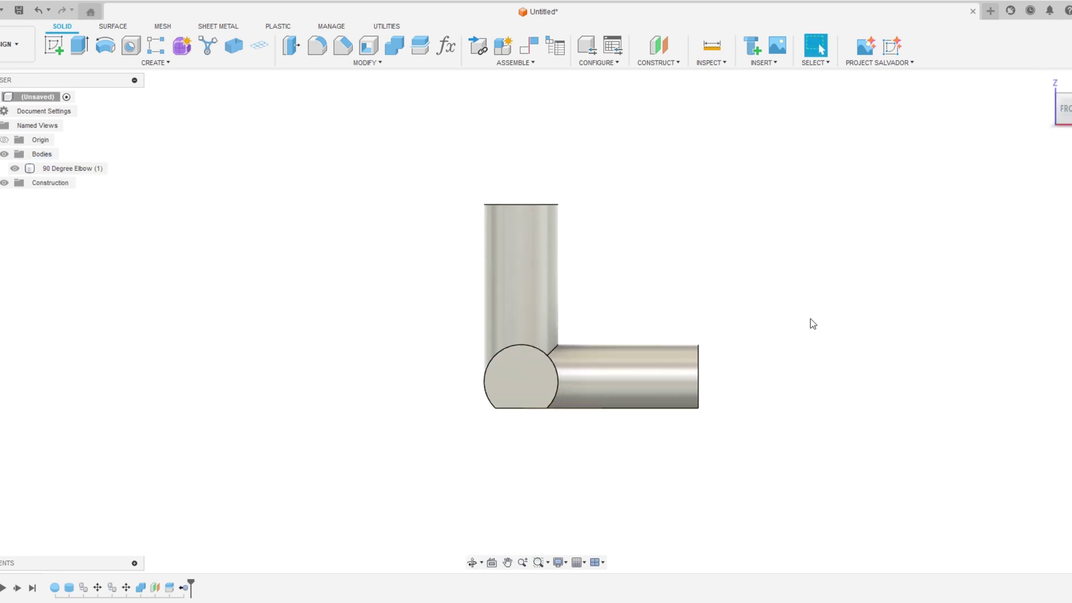
scroll(598, 378, "up", 5)
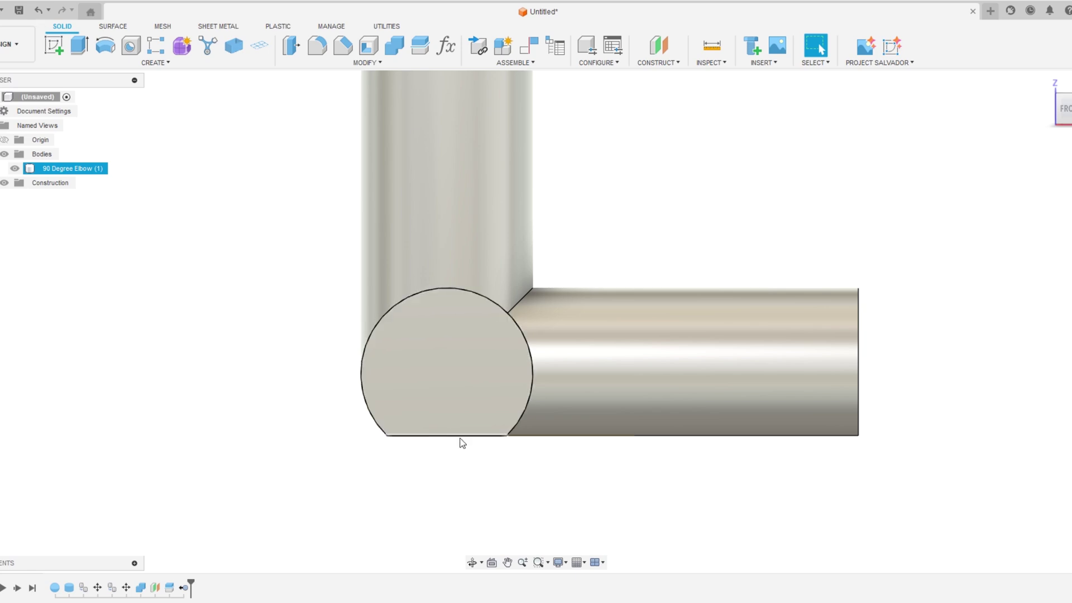
scroll(515, 430, "down", 5)
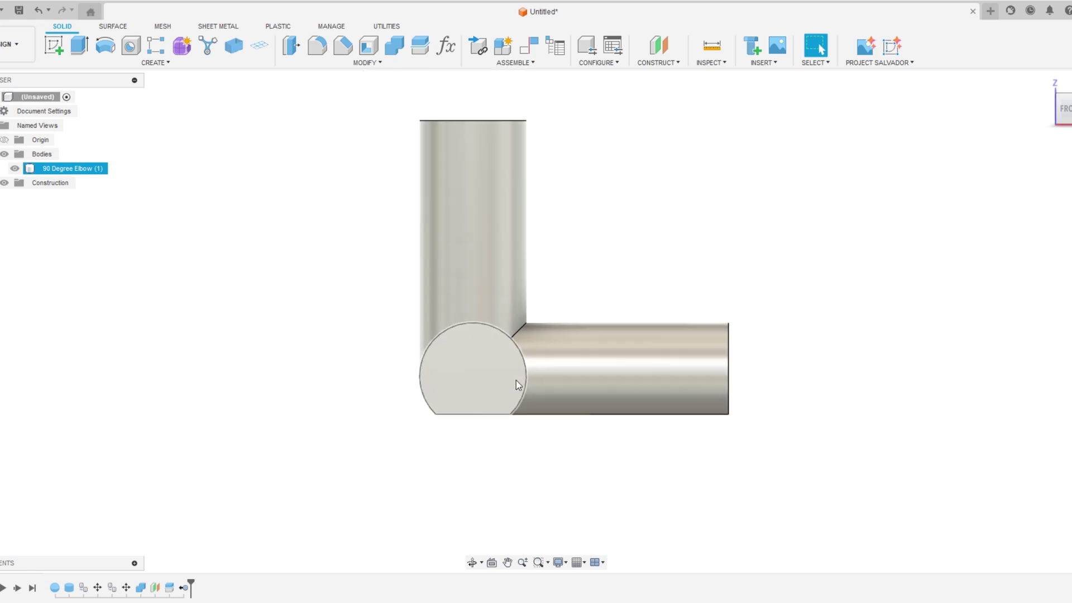
left_click(354, 406)
middle_click_drag(354, 407, 392, 386, "shift")
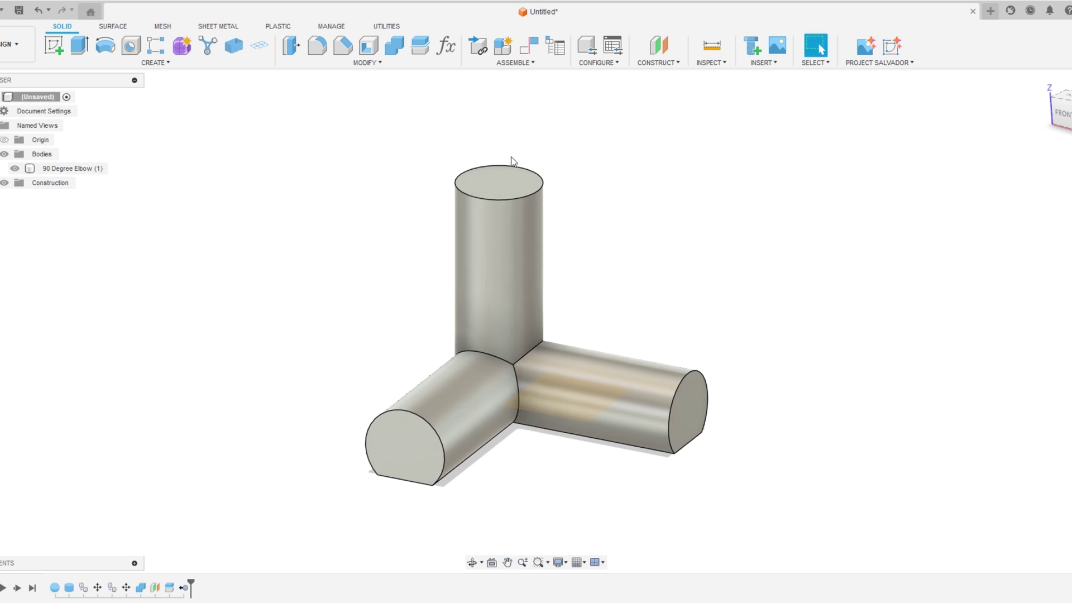
left_click(520, 202)
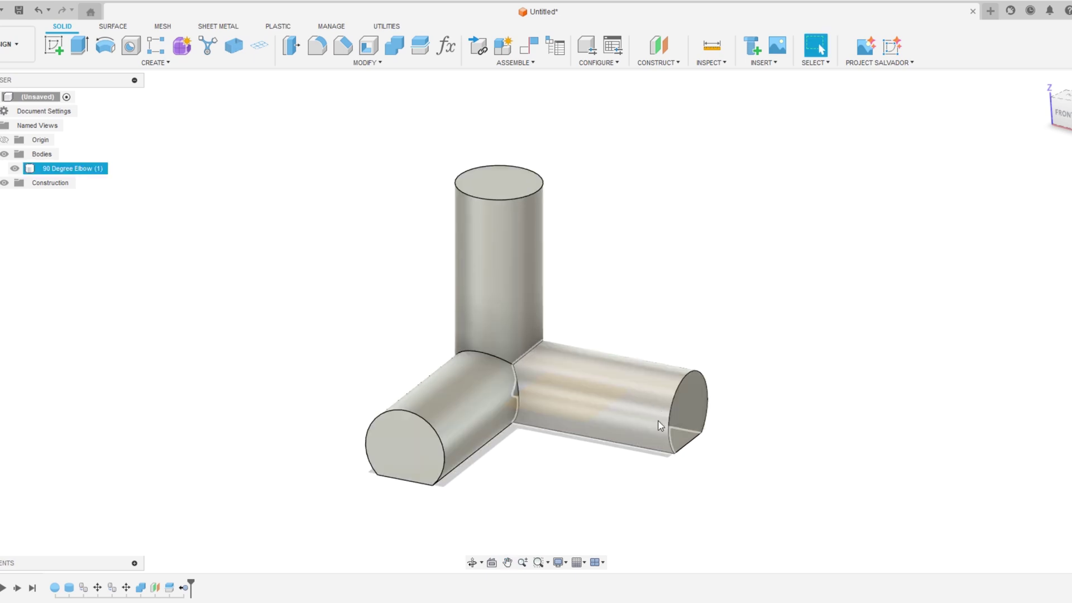
left_click(445, 329)
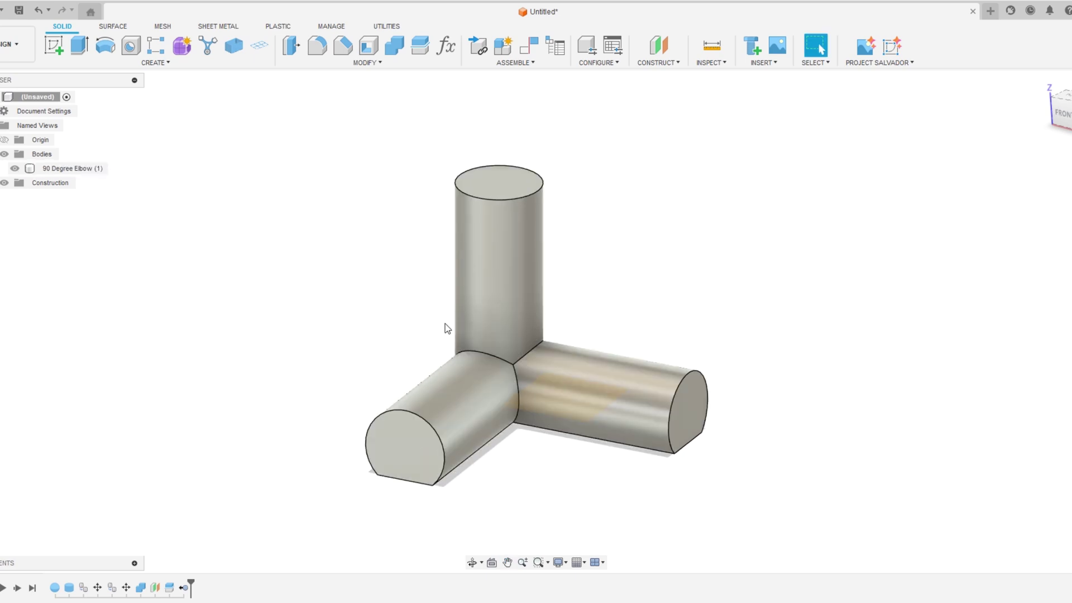
Chamfer the end faces of the vertical, lower-left and right elbow arms by 2 mm
left_click(340, 52)
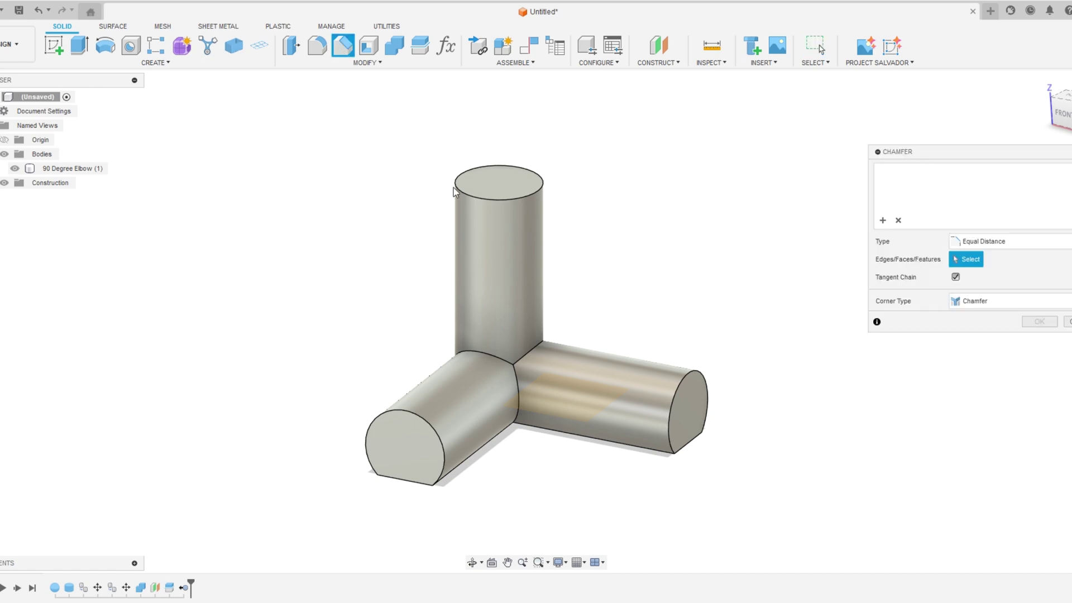
left_click(496, 184)
left_click(402, 439)
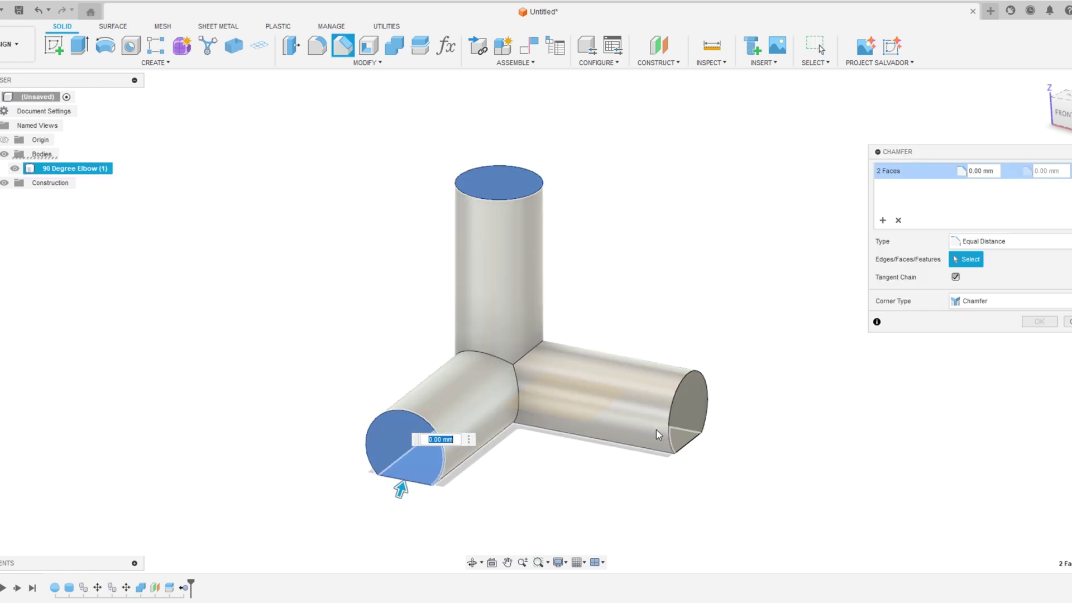
left_click(687, 407)
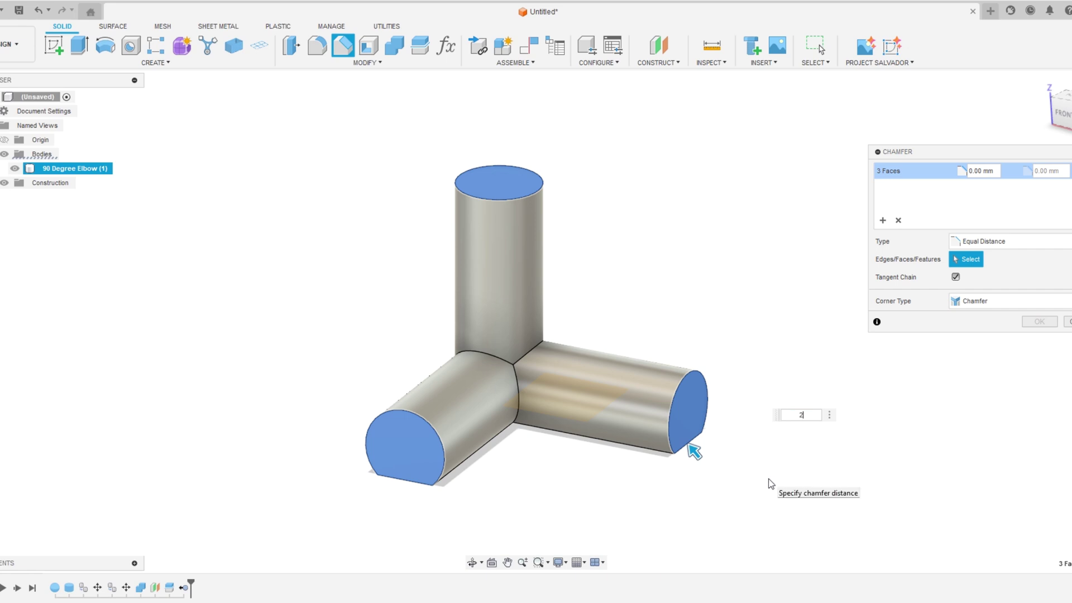
type("2")
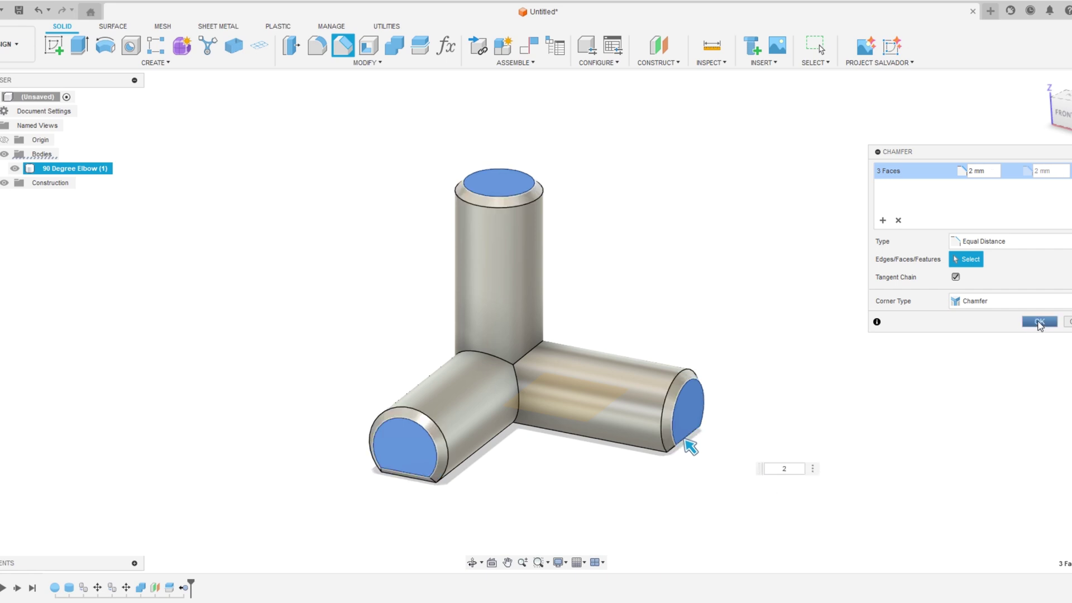
left_click(1039, 322)
middle_click_drag(810, 454, 797, 352, "shift")
middle_click_drag(485, 375, 266, 355, "shift")
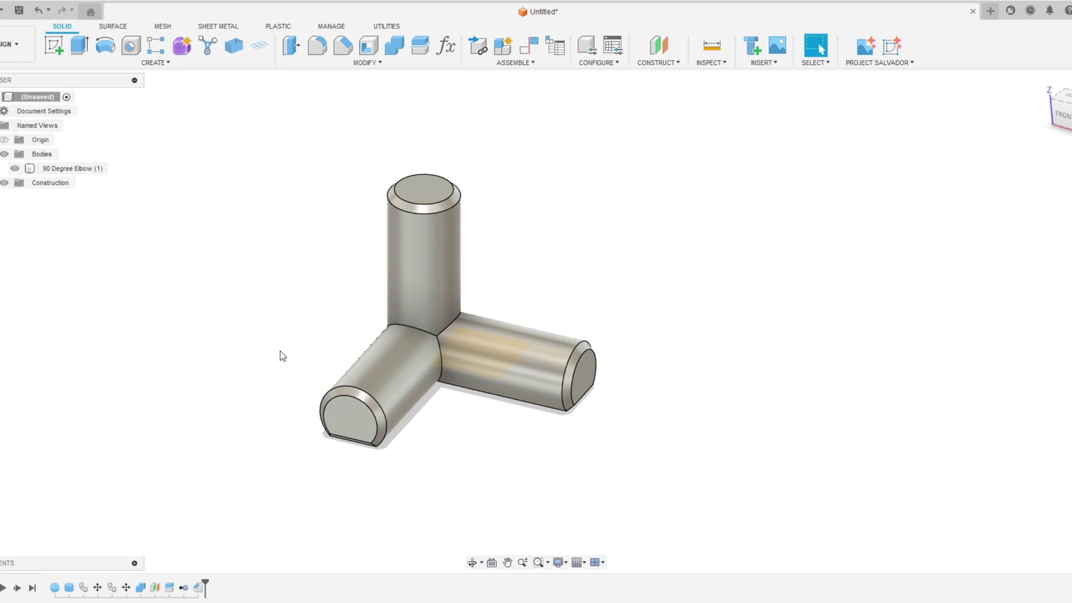
Hide the 90 Degree Elbow (1) body and Plane1 so nothing remains displayed
middle_click_drag(291, 360, 360, 357)
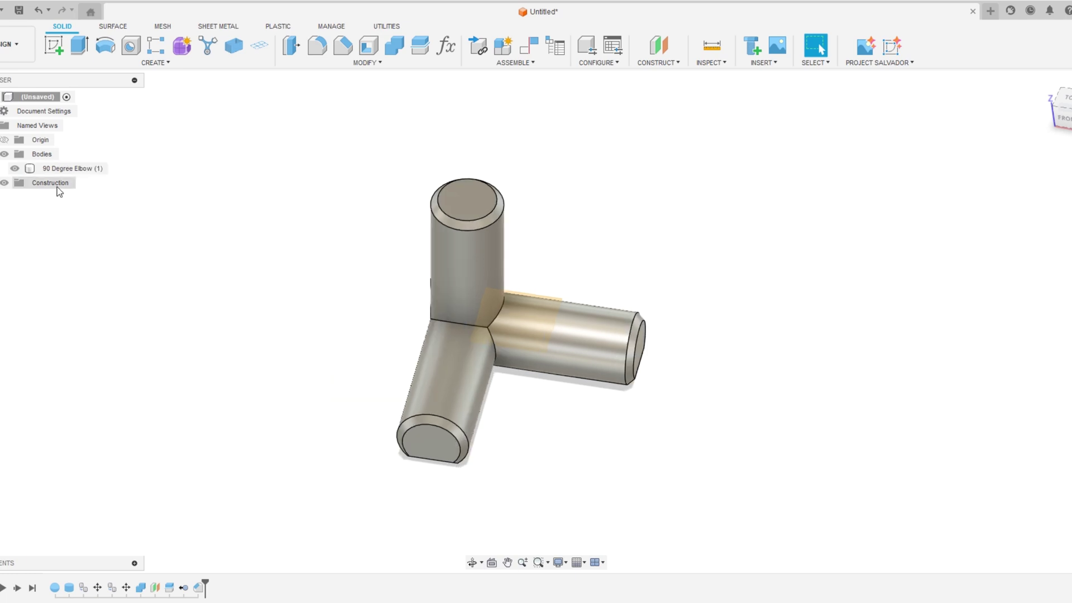
left_click(14, 168)
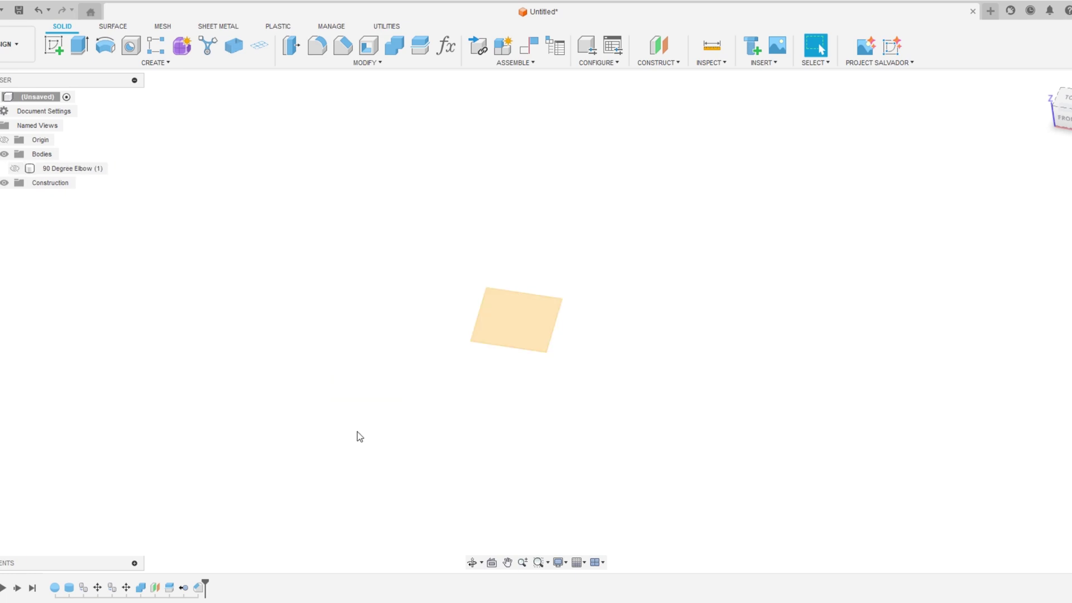
middle_click_drag(360, 437, 381, 411, "shift")
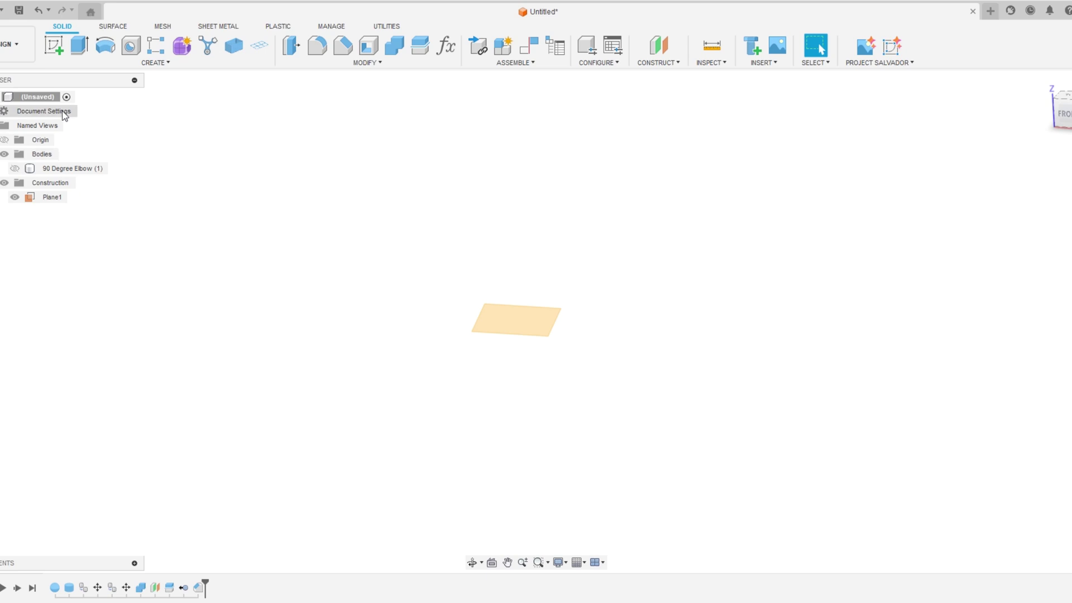
left_click(15, 198)
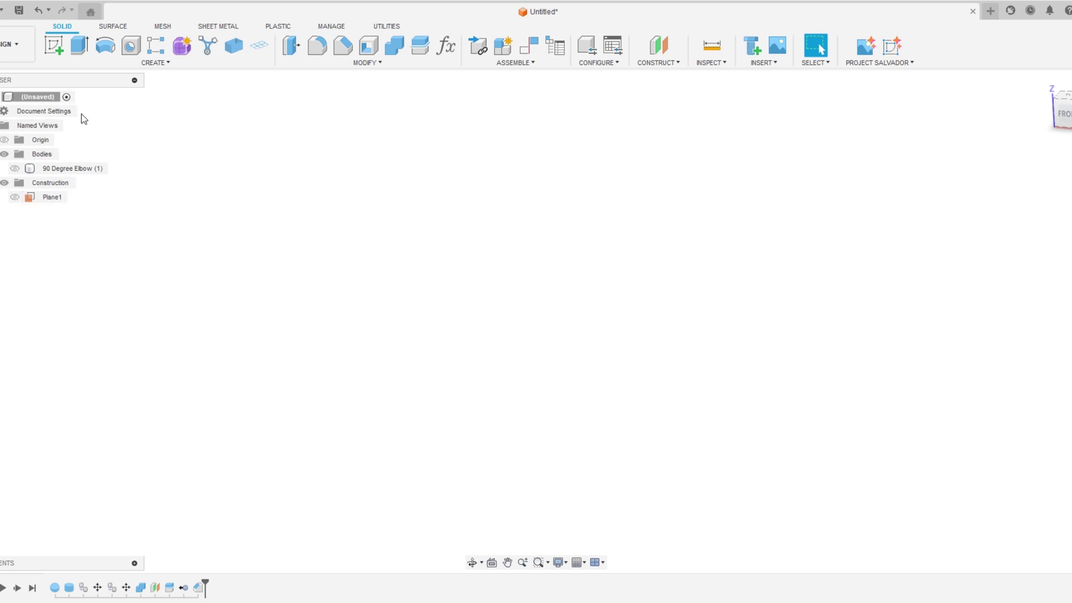
left_click(138, 64)
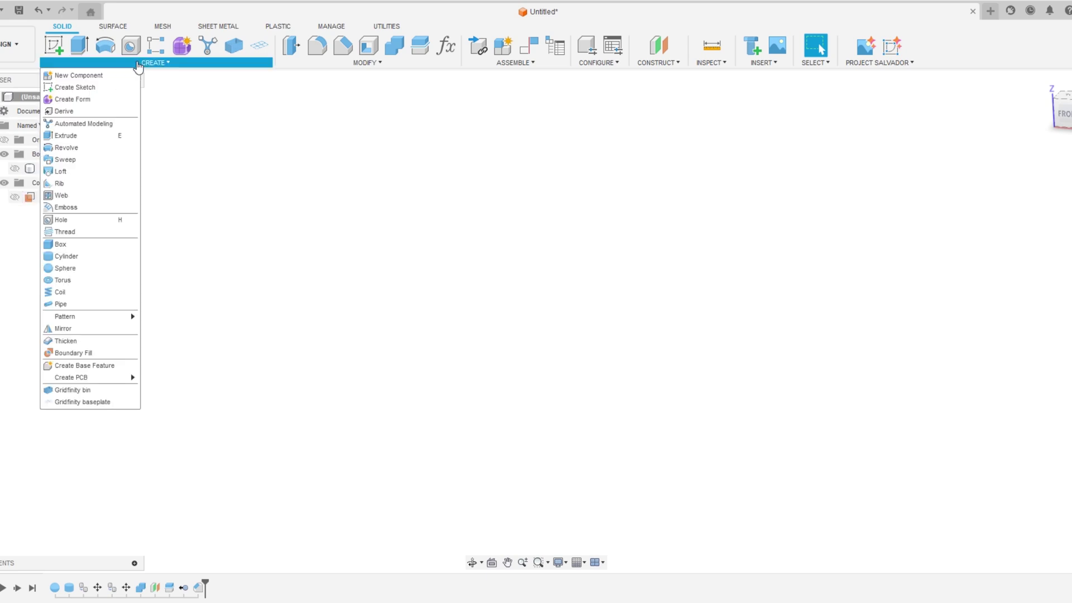
Add a 20.90 mm sphere centred at the origin on the ground plane, then hide it
left_click(66, 269)
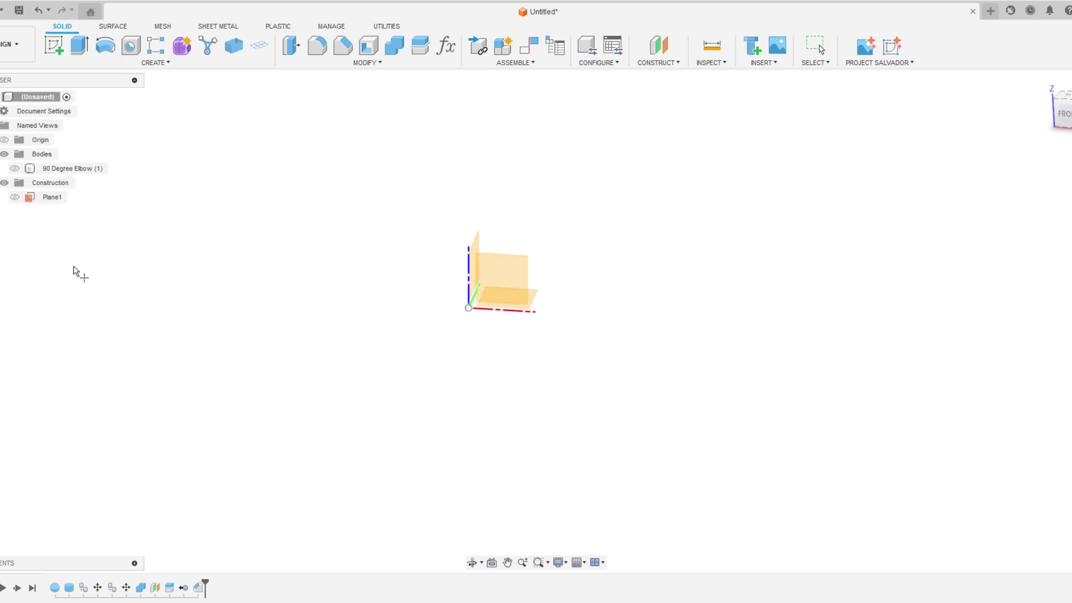
left_click(537, 301)
left_click(470, 307)
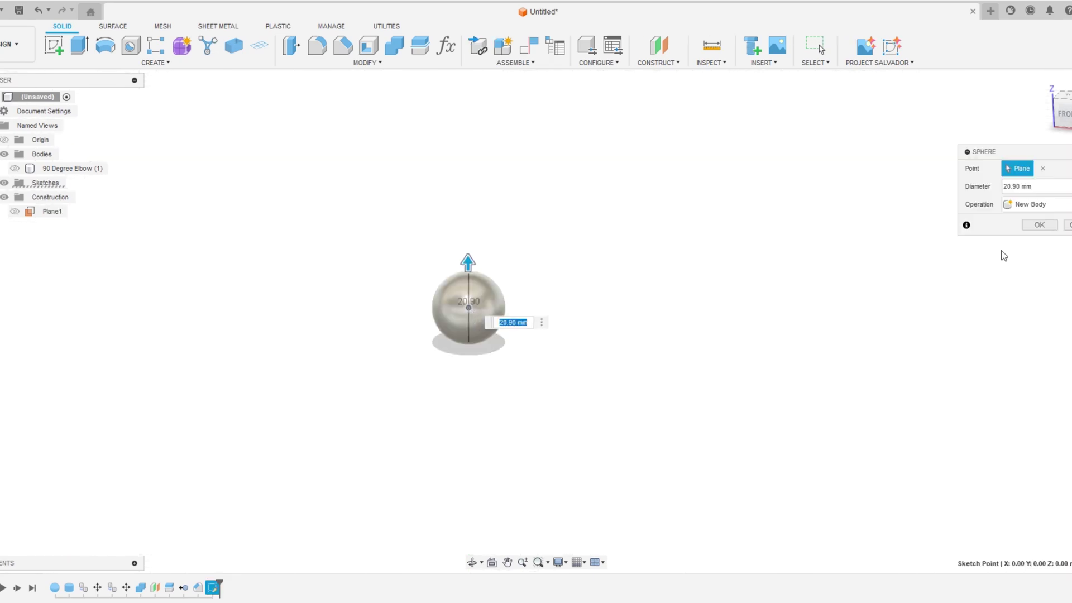
left_click(1038, 225)
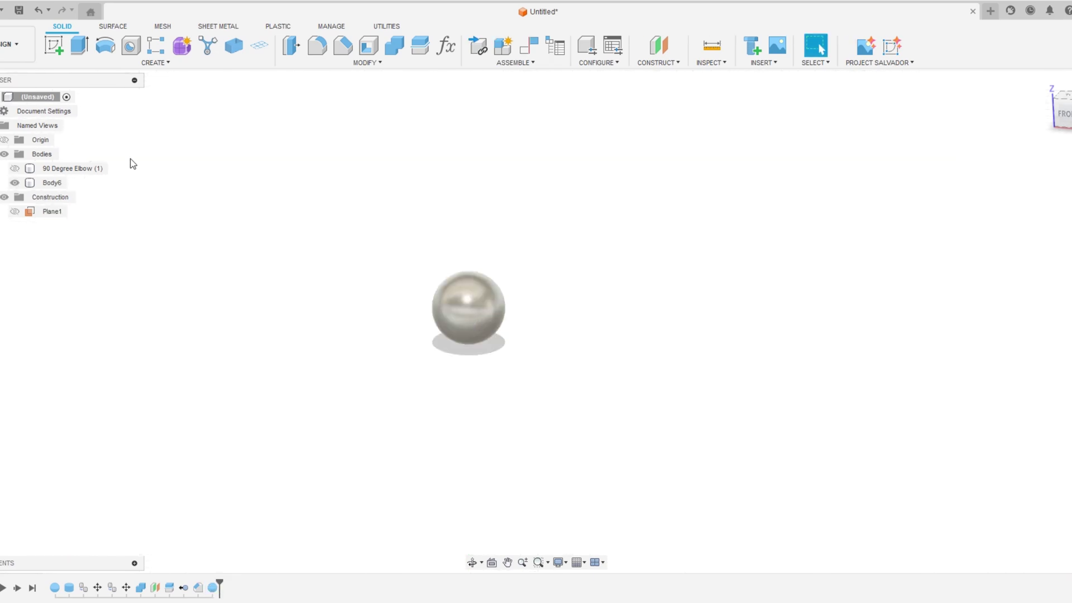
left_click(156, 64)
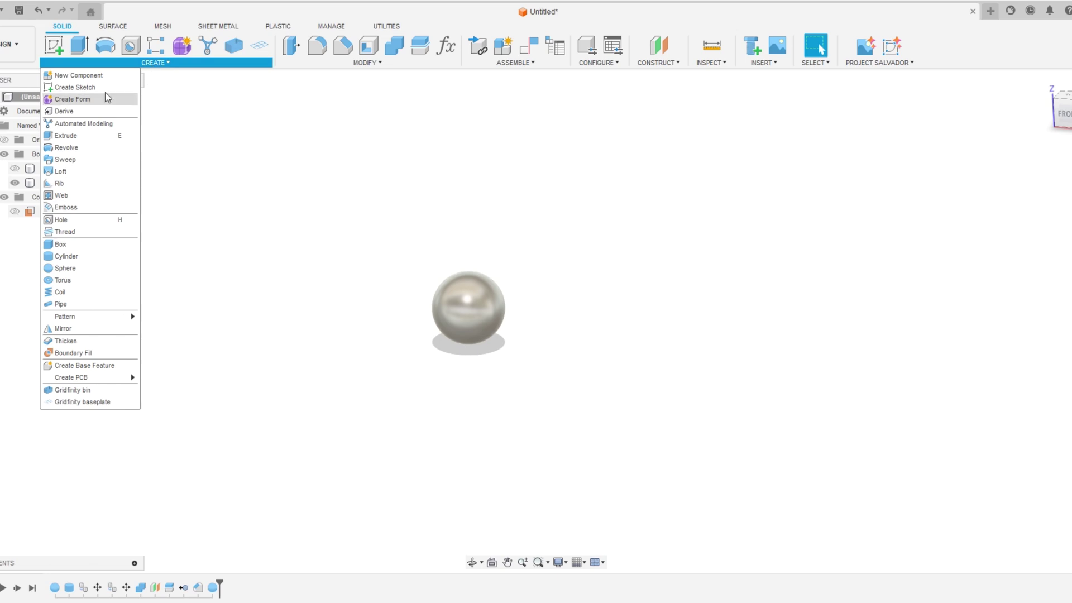
left_click(140, 18)
left_click(15, 183)
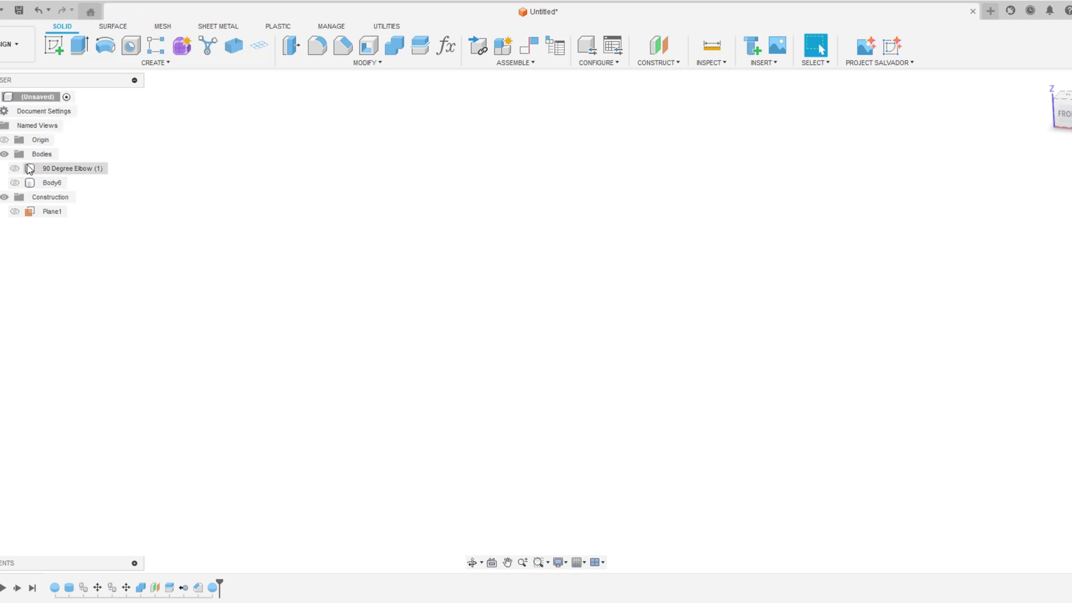
Build an upright cylinder, Body7, 20.9 mm in diameter and 50 mm tall, from the origin
left_click(155, 63)
left_click(98, 251)
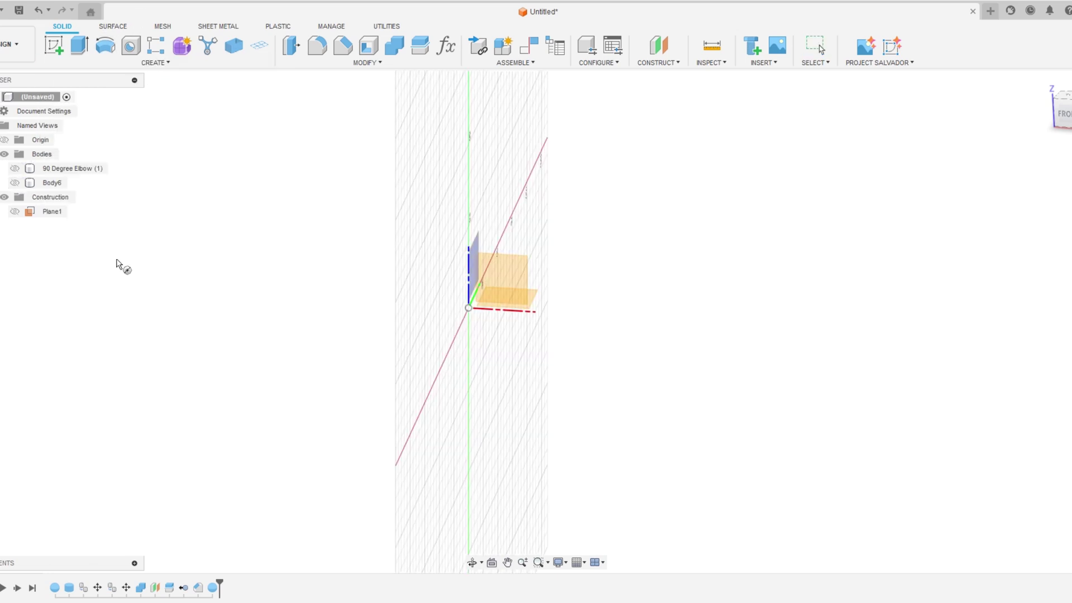
left_click(531, 297)
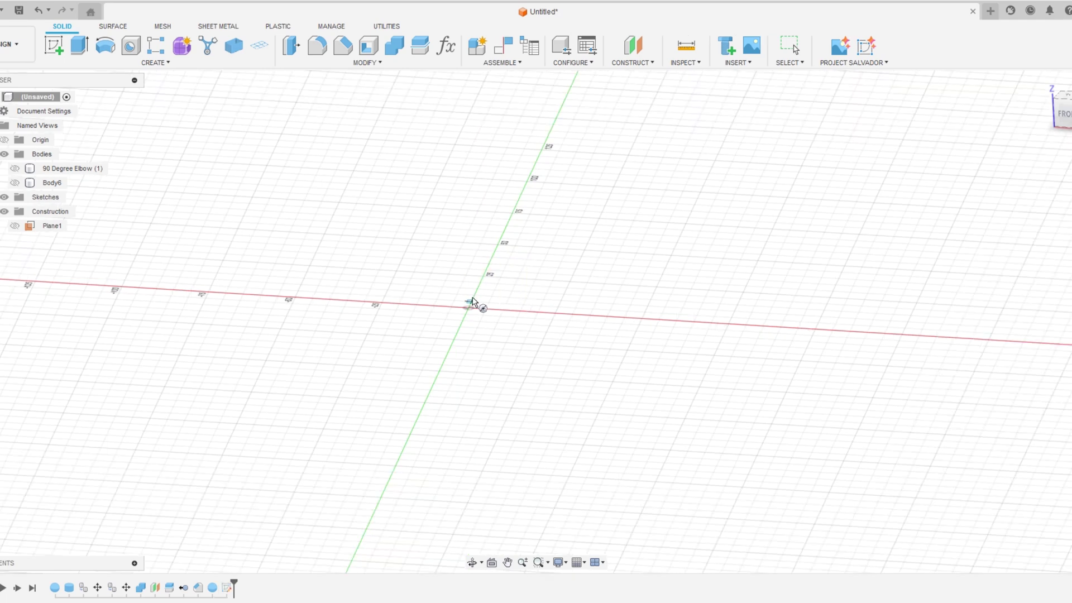
left_click(468, 307)
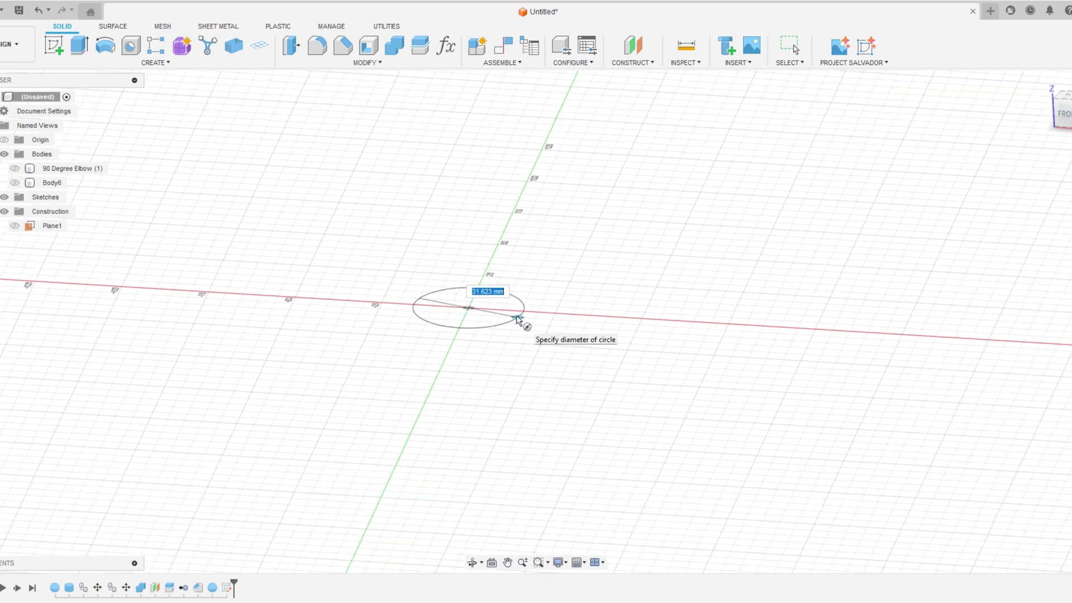
type("20.9")
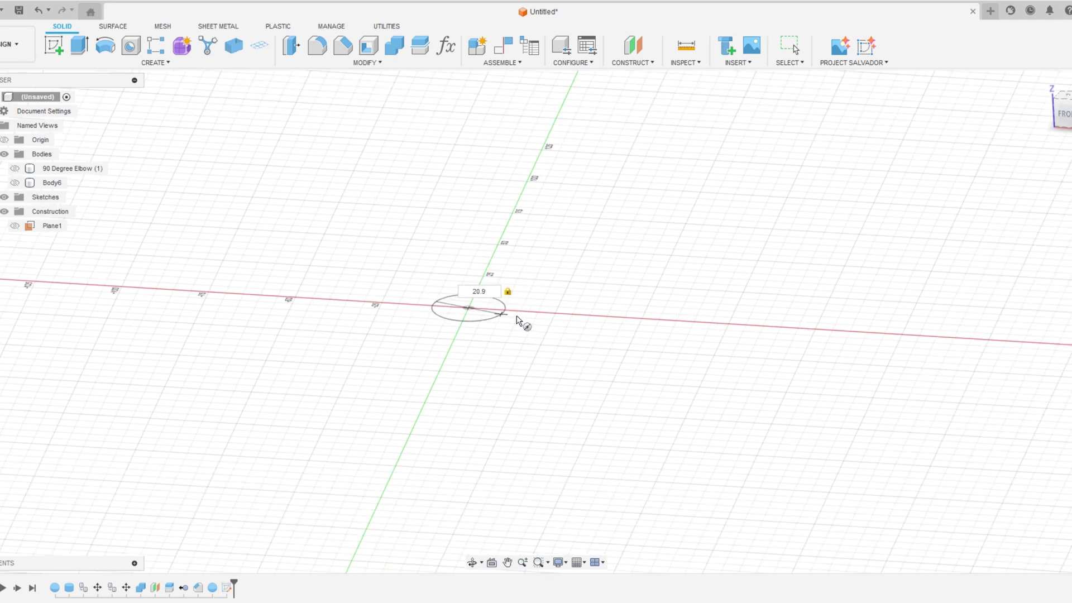
key("Return")
left_click_drag(468, 278, 470, 132)
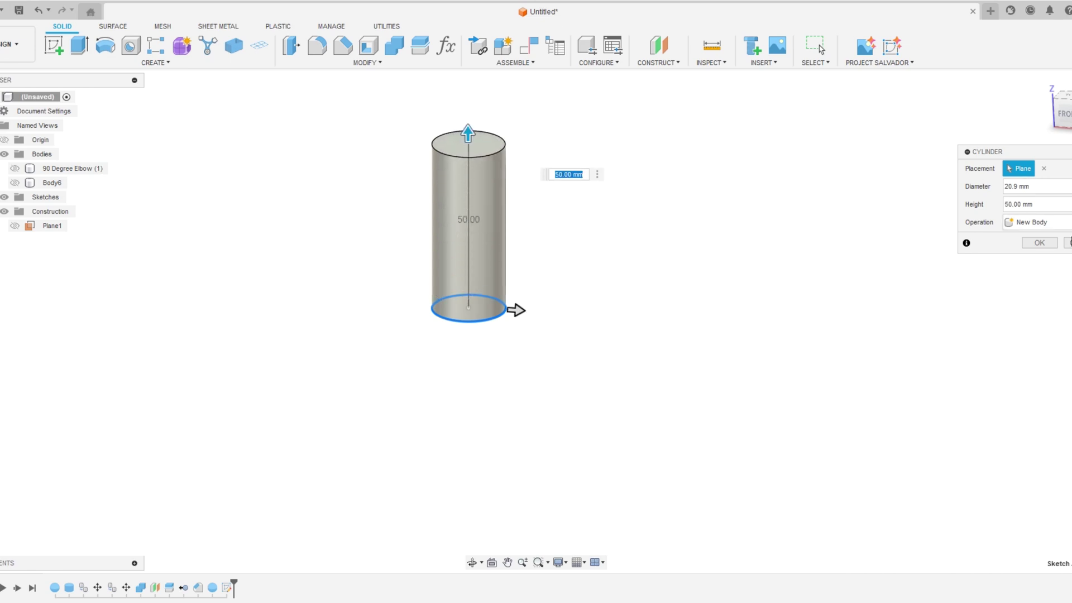
left_click(1040, 243)
middle_click_drag(706, 350, 713, 330, "shift")
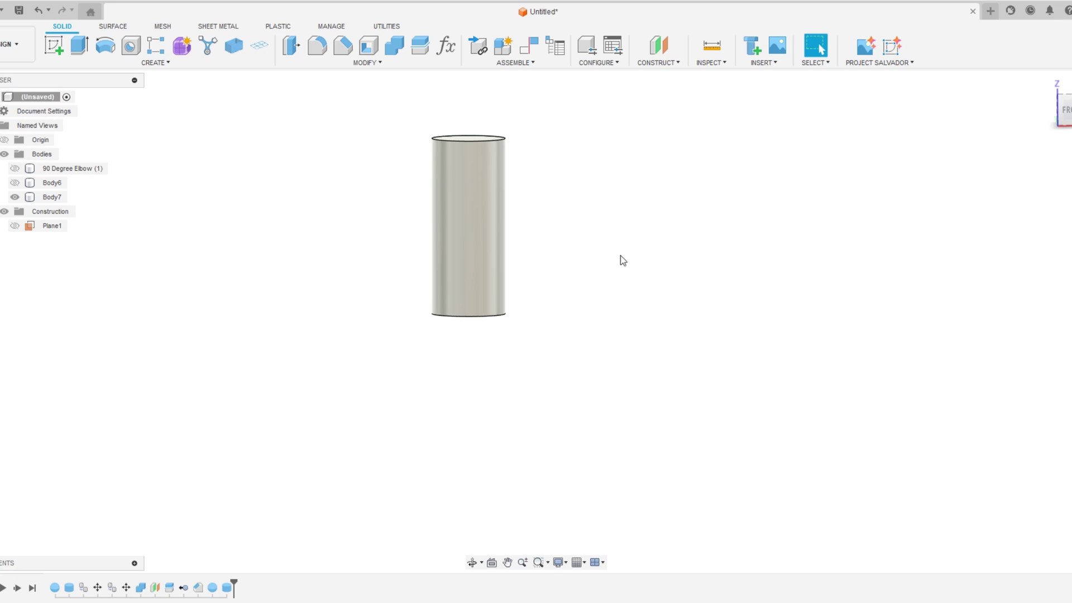
Copy the Body7 cylinder rotated 130° so a second arm, Body8, angles down from its base
middle_click_drag(613, 334, 608, 304, "shift")
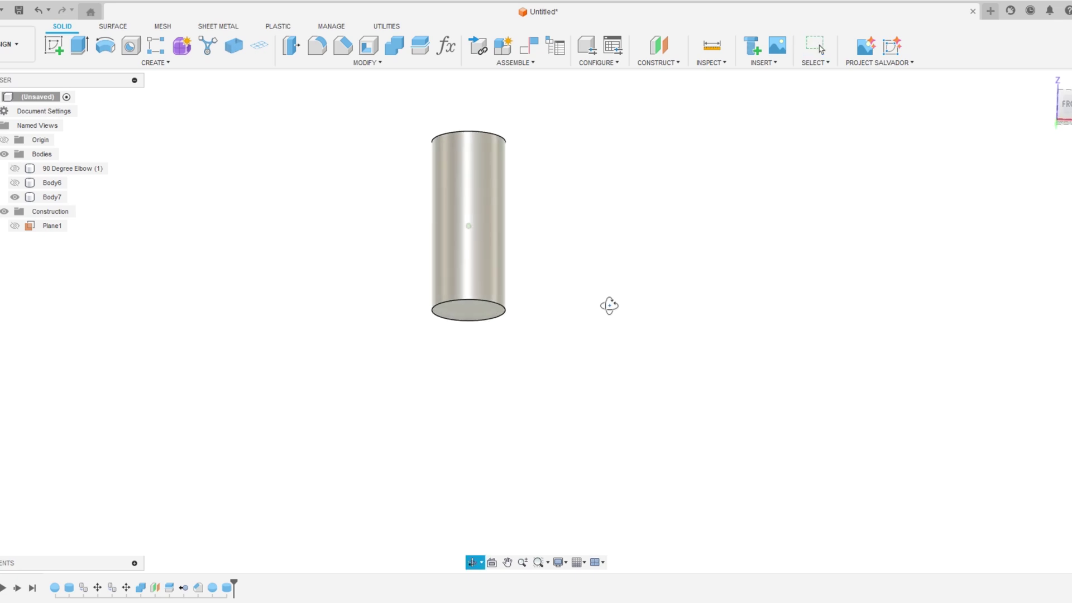
key("m")
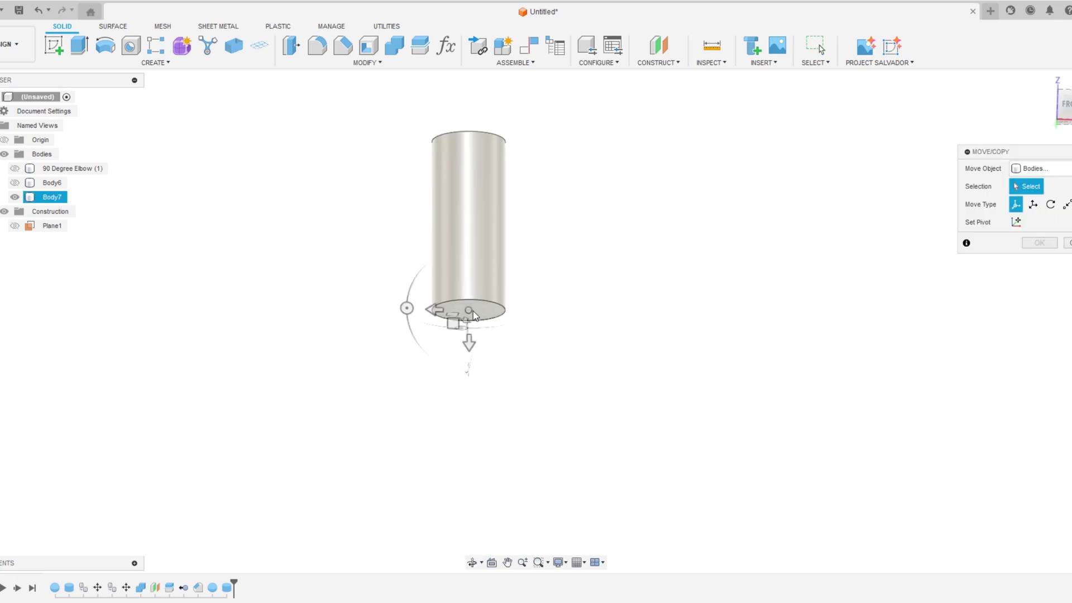
left_click(474, 310)
mouse_move(602, 374)
middle_mouse_down("shift")
mouse_move(589, 383)
mouse_move(592, 361)
mouse_move(615, 345)
mouse_move(592, 357)
mouse_move(595, 381)
middle_mouse_up("shift")
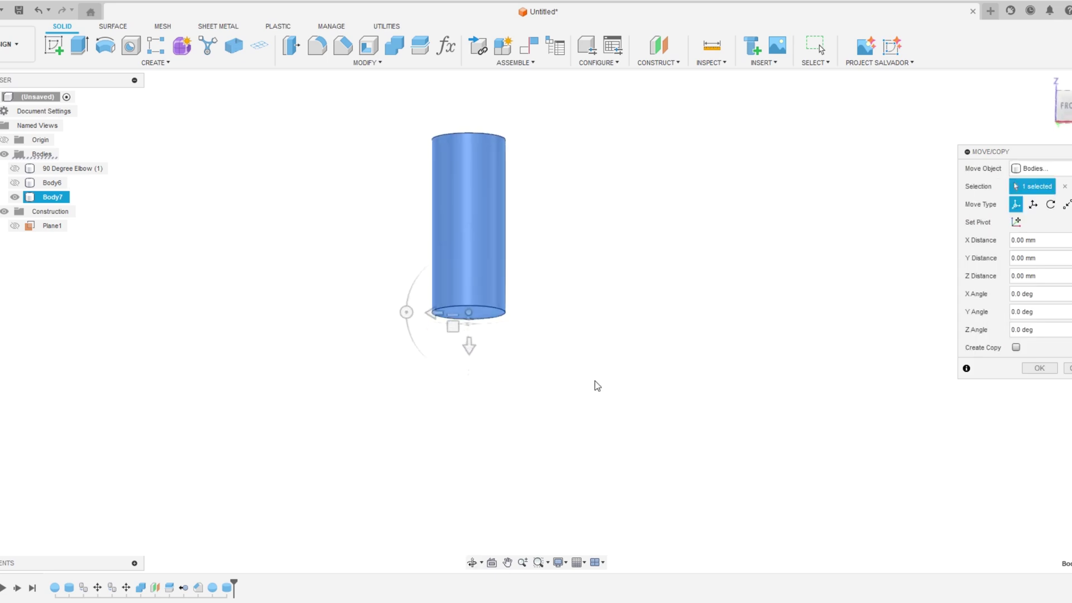
left_click(1016, 348)
left_click_drag(408, 311, 500, 289)
left_click(1039, 369)
middle_click_drag(655, 257, 653, 292, "shift")
left_click(531, 232)
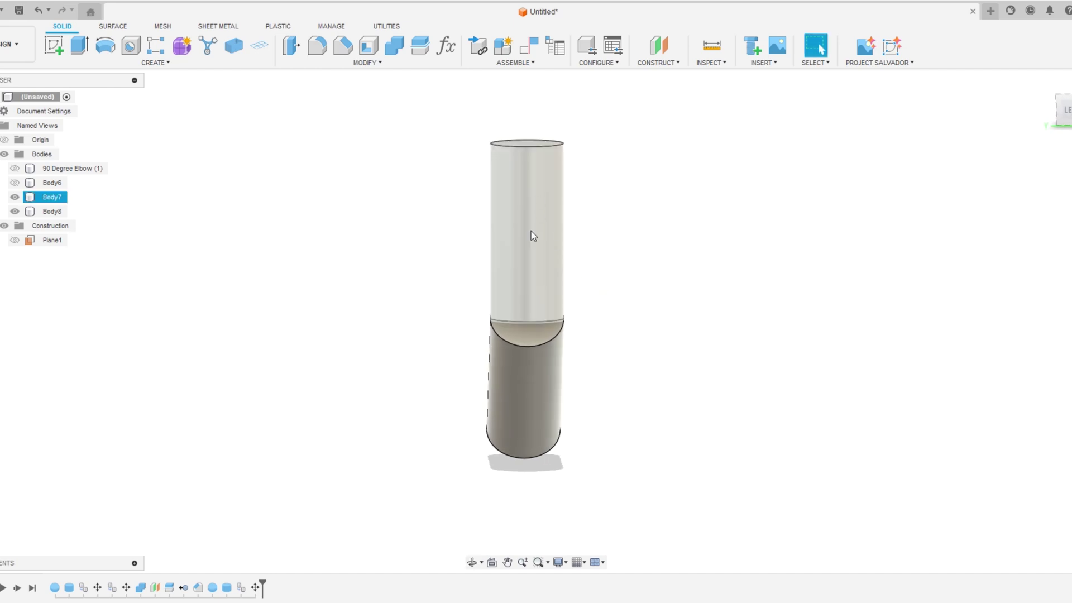
left_click(448, 318)
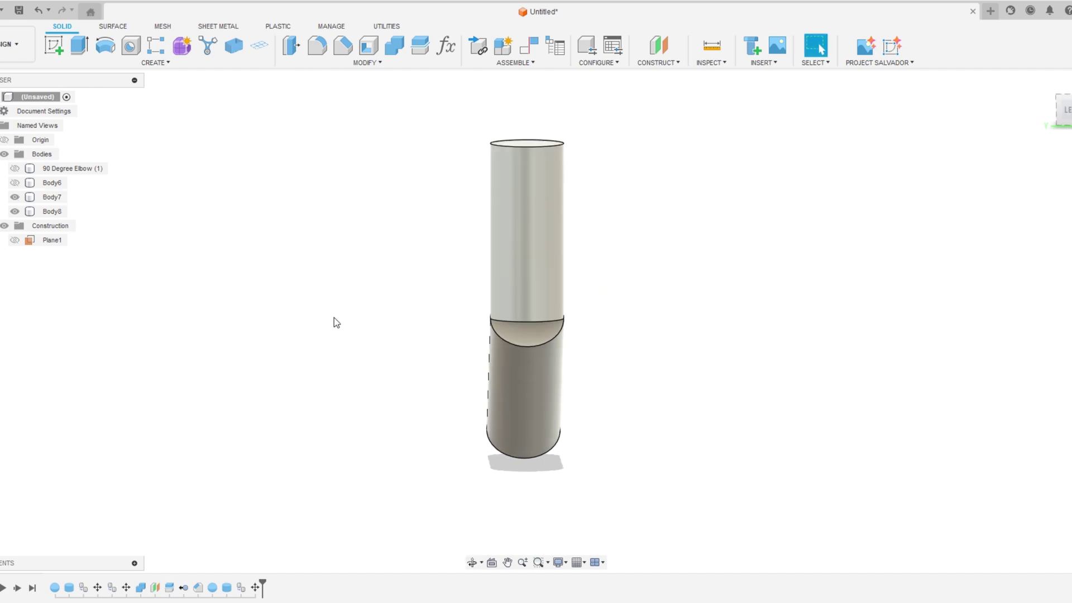
middle_click_drag(646, 333, 647, 306, "shift")
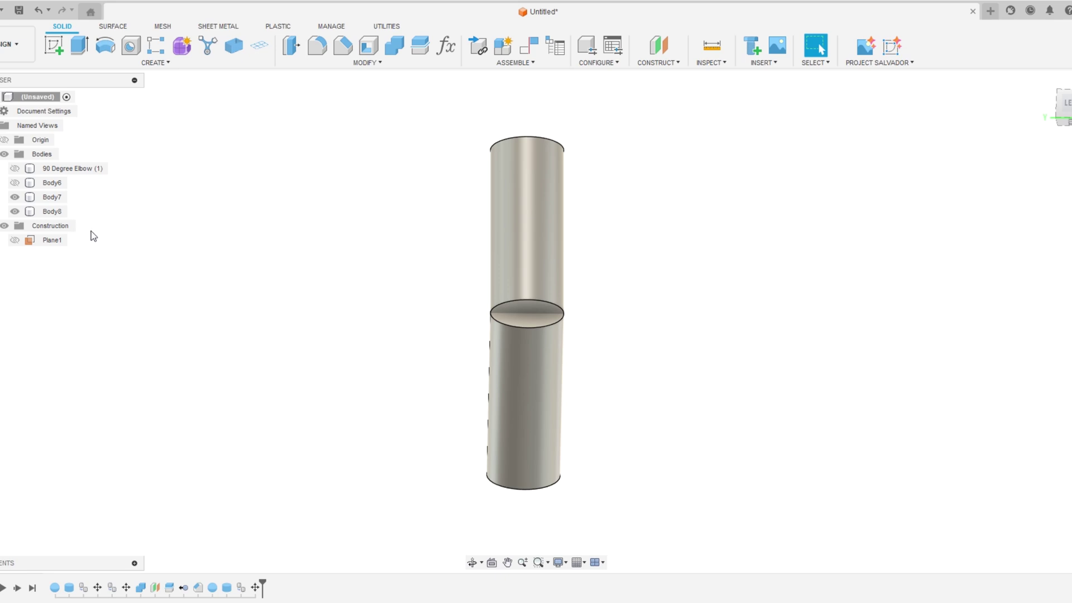
Hide Body8 and copy Body7 rotated 90° about X into a horizontal arm, Body9
left_click(23, 213)
left_click(15, 212)
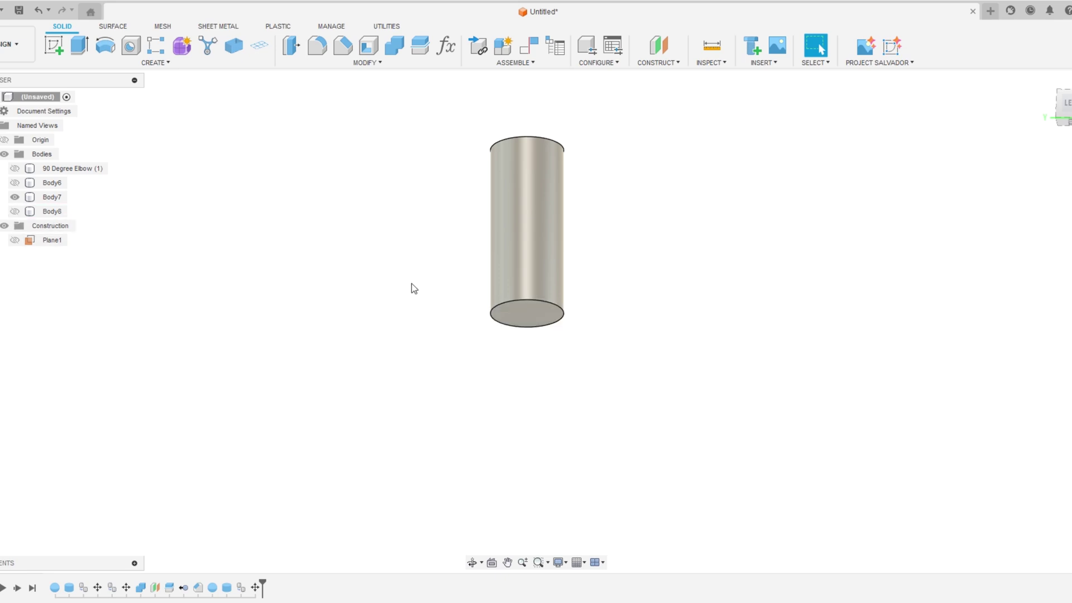
left_click(520, 268)
key("m")
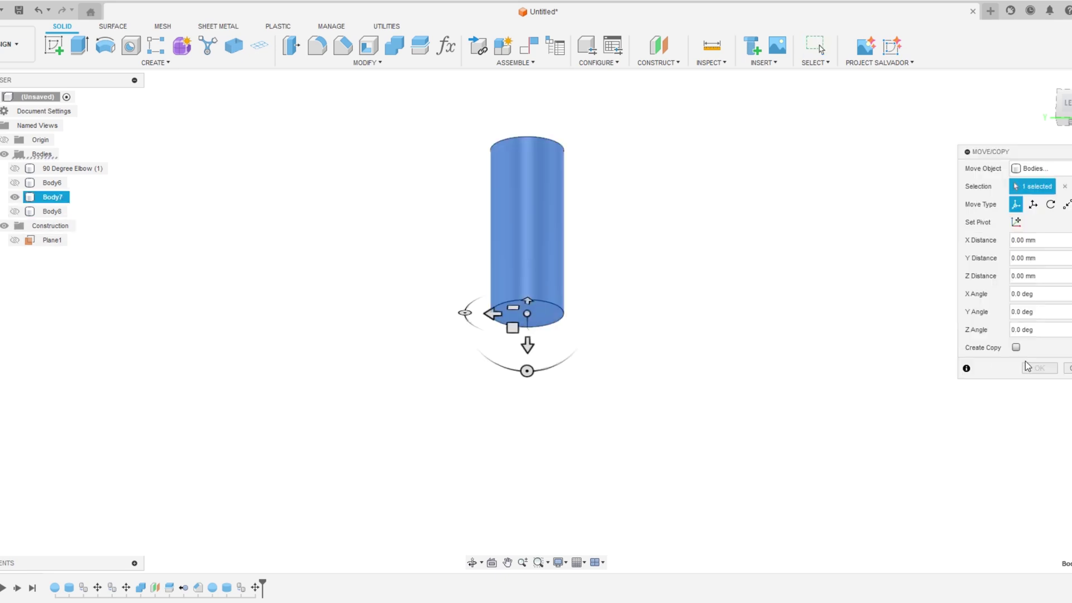
left_click(1016, 347)
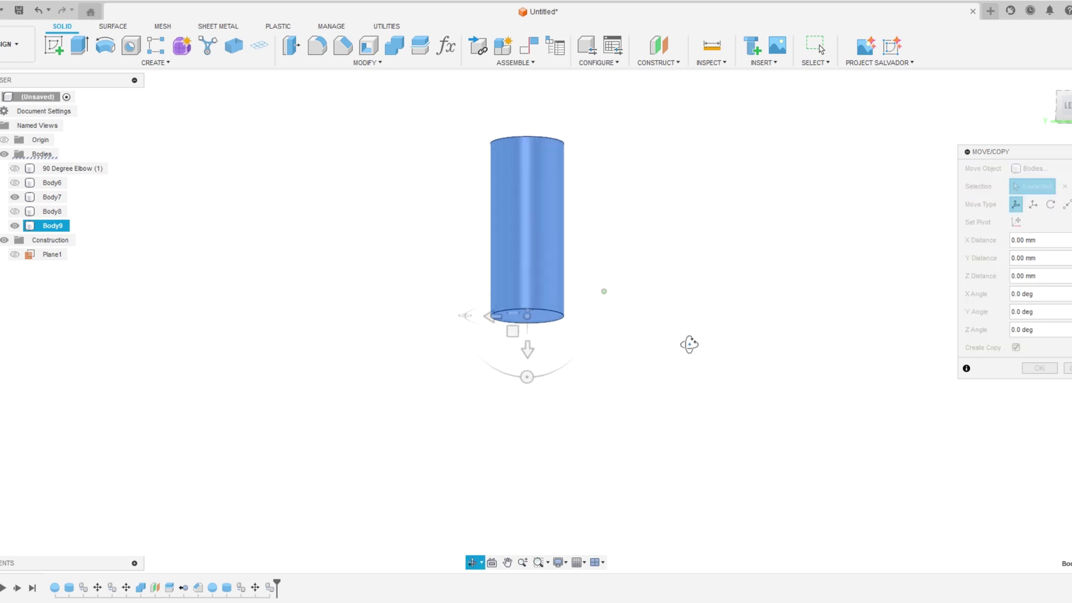
left_click_drag(528, 371, 616, 324)
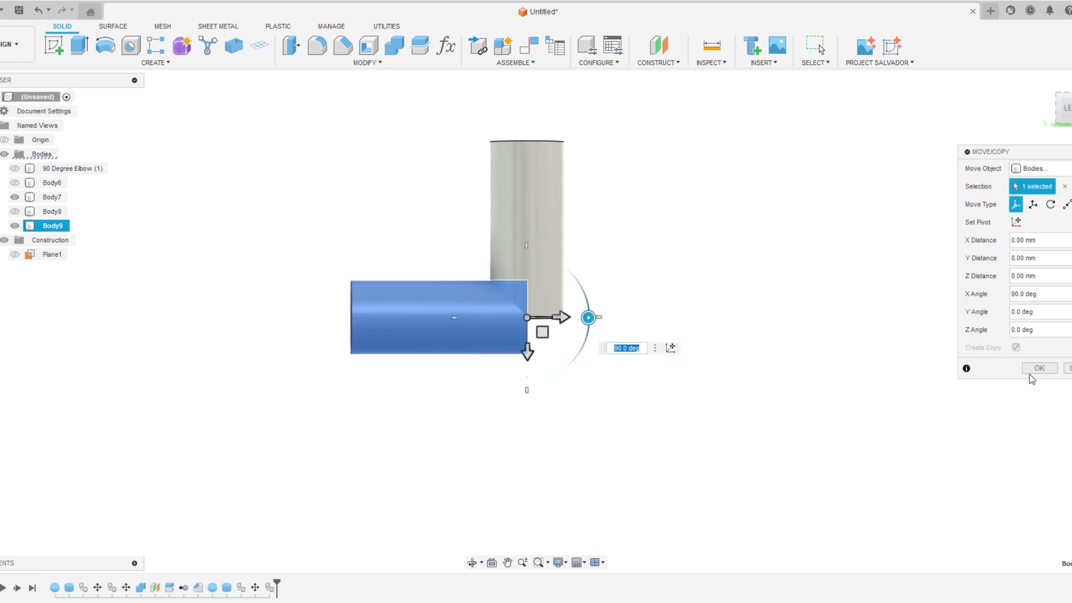
left_click(1039, 368)
Show Body9, Body8 and the sphere together around the joint
left_click(15, 225)
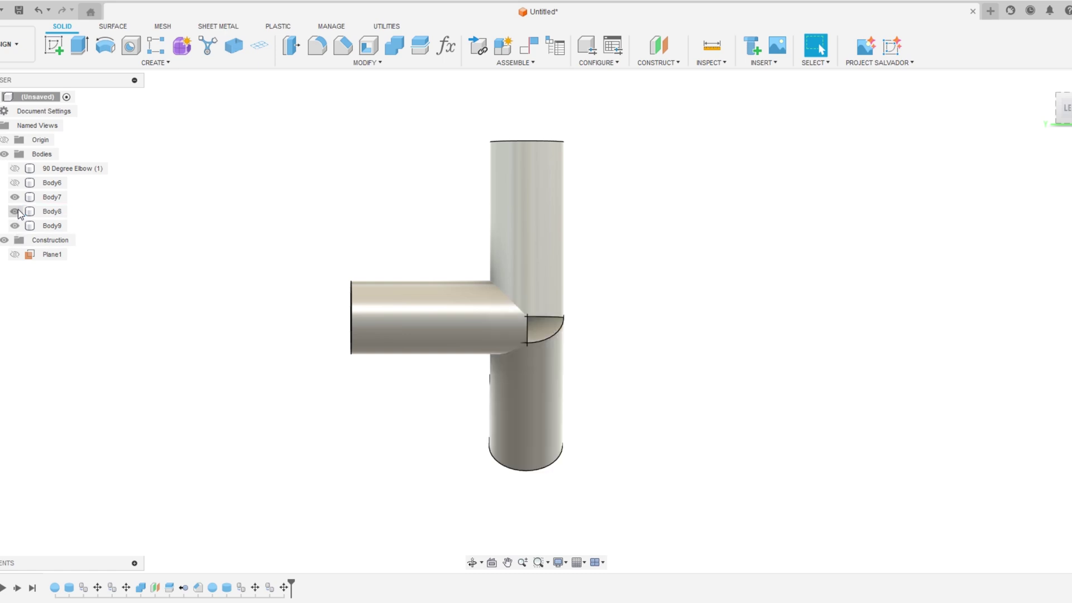
left_click(15, 211)
left_click(15, 182)
middle_click_drag(149, 318, 186, 333, "shift")
key("Escape")
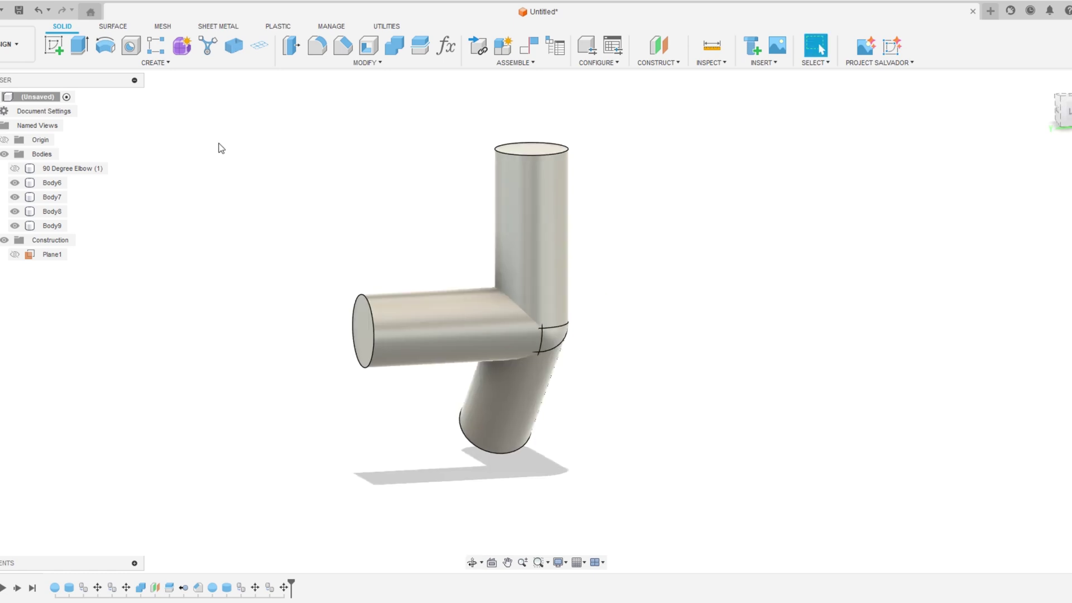
Join the sphere and all three cylinder arms into a single body, Body6
left_click(361, 63)
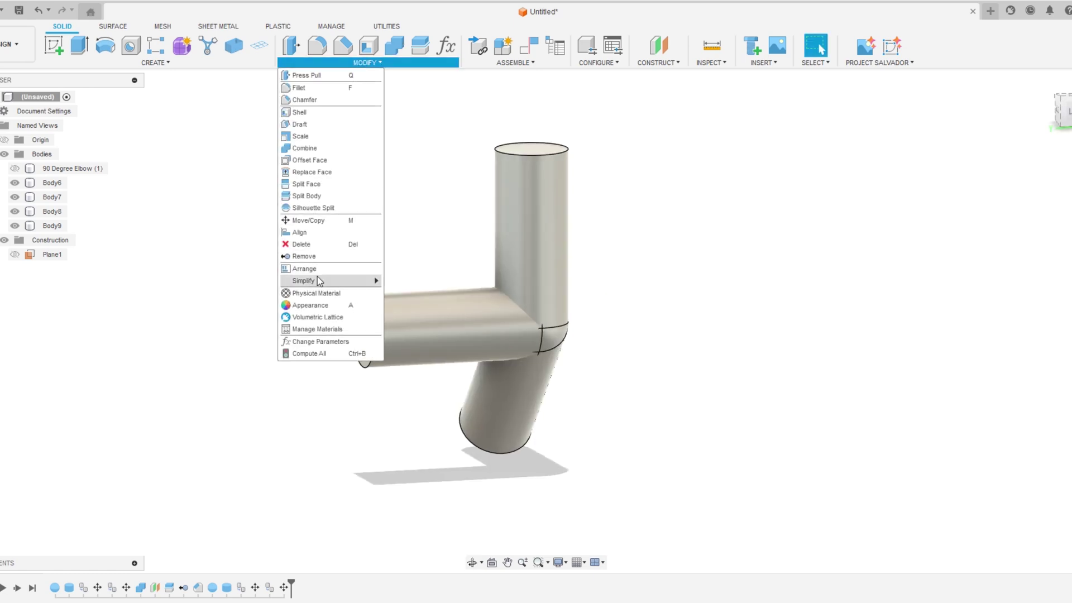
left_click(304, 148)
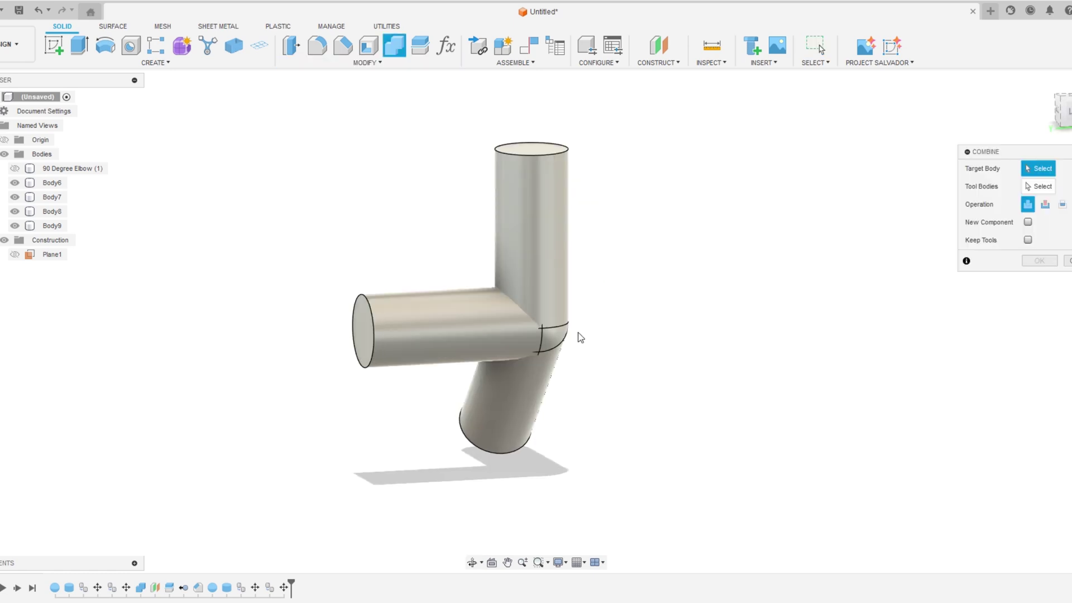
left_click(549, 333)
left_click(525, 242)
left_click(467, 316)
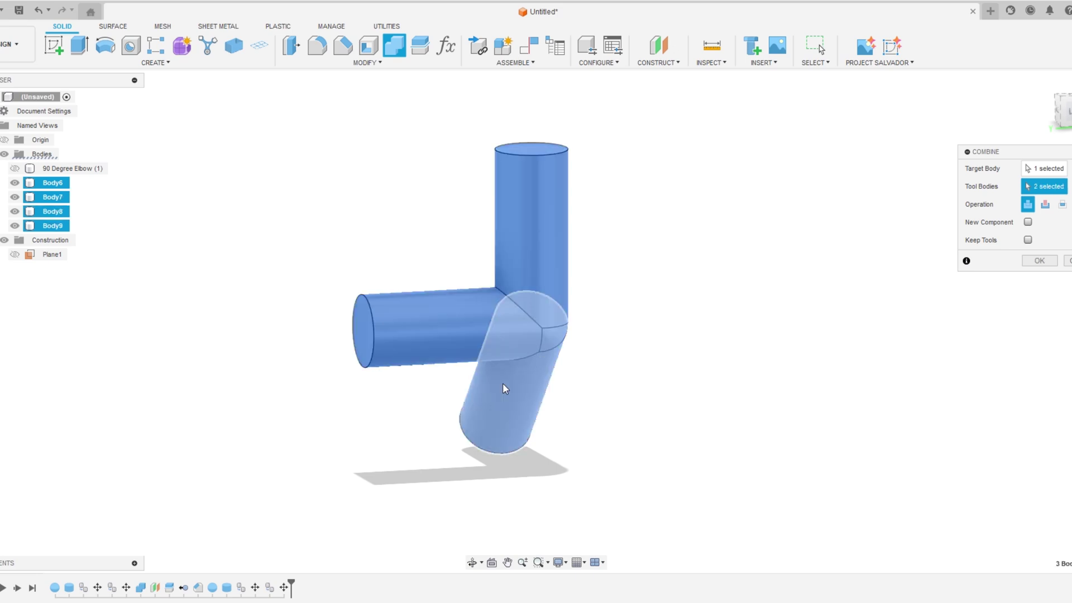
left_click(503, 383)
left_click(1039, 261)
left_click(551, 364)
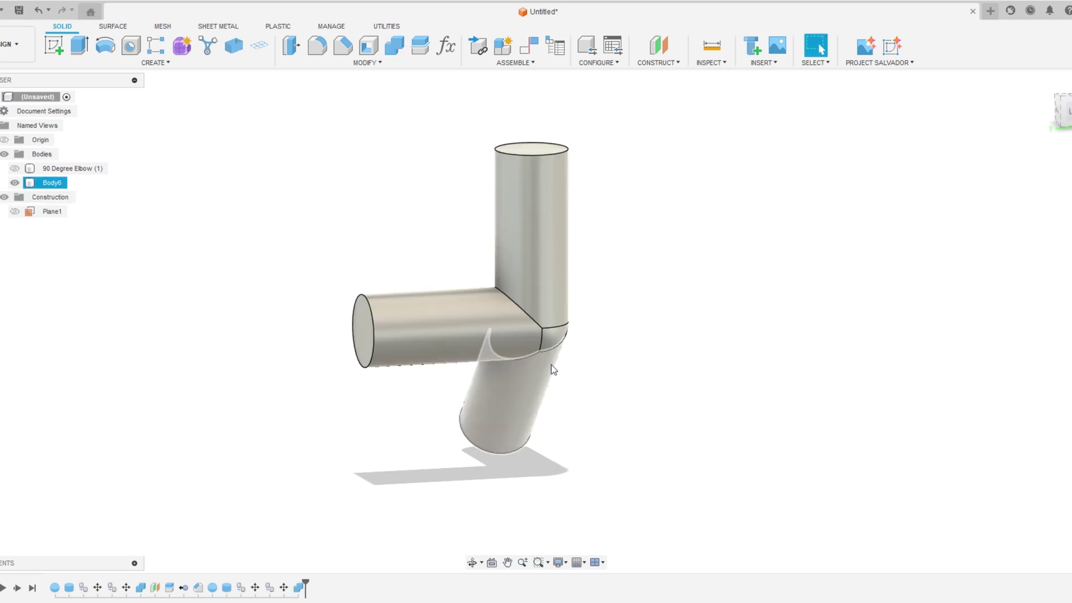
middle_click_drag(551, 365, 637, 357, "shift")
key("Escape")
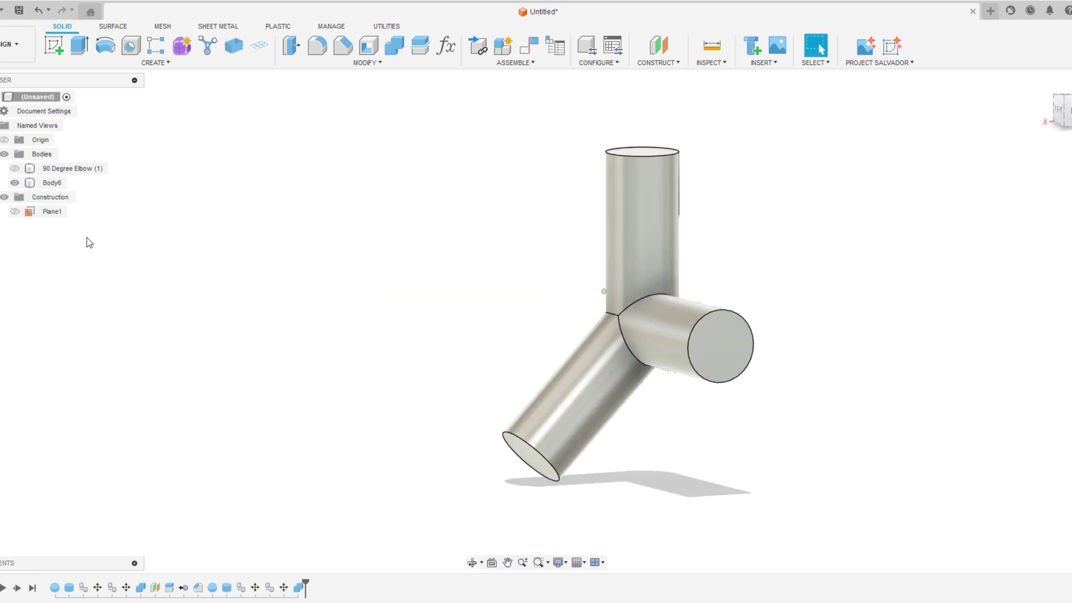
Check Plane1 against the joint, then hide it and begin a new offset construction plane
left_click(15, 212)
middle_click_drag(360, 314, 404, 311, "shift")
key("Escape")
left_click(725, 360)
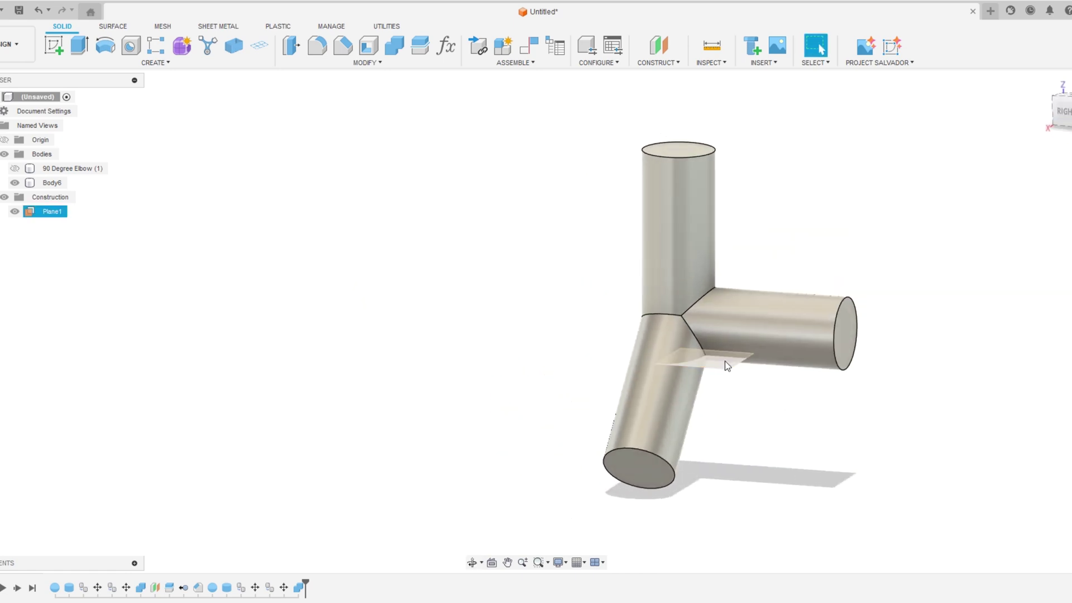
key("Escape")
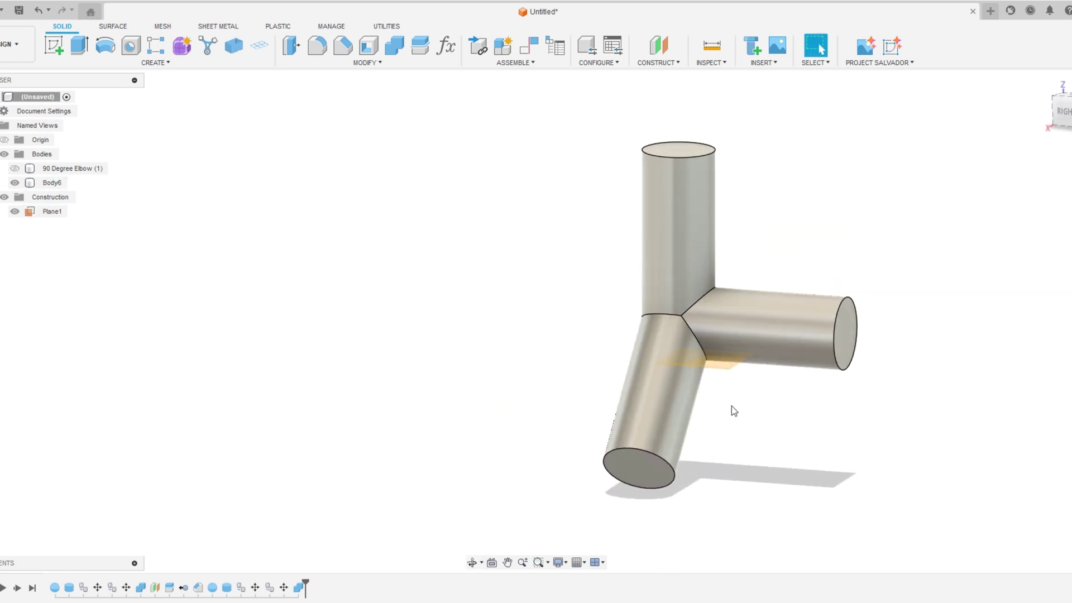
middle_click_drag(731, 406, 757, 418, "shift")
left_click(16, 215)
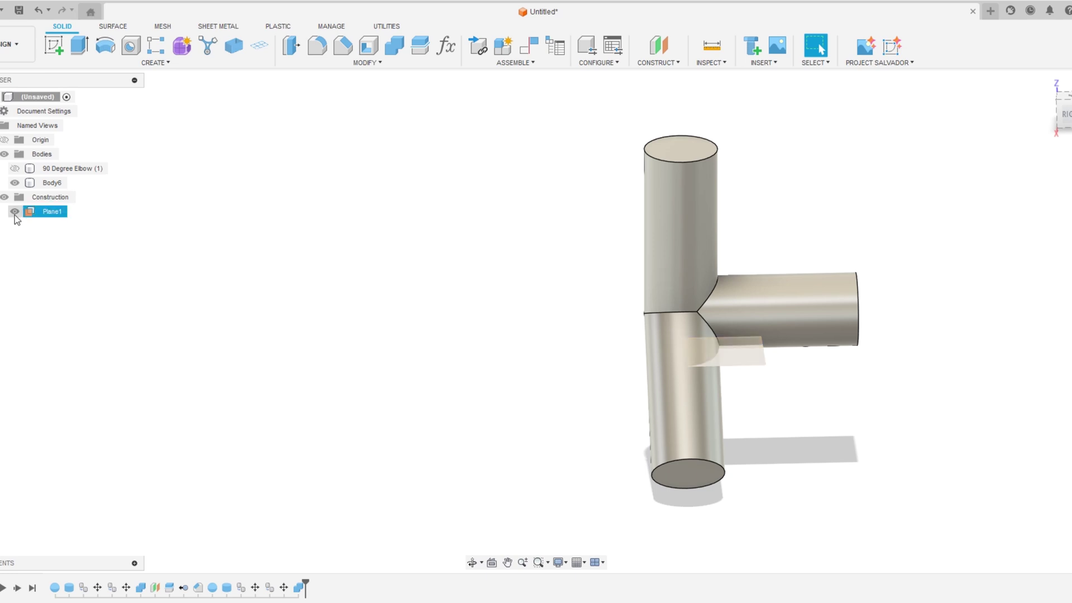
left_click(15, 215)
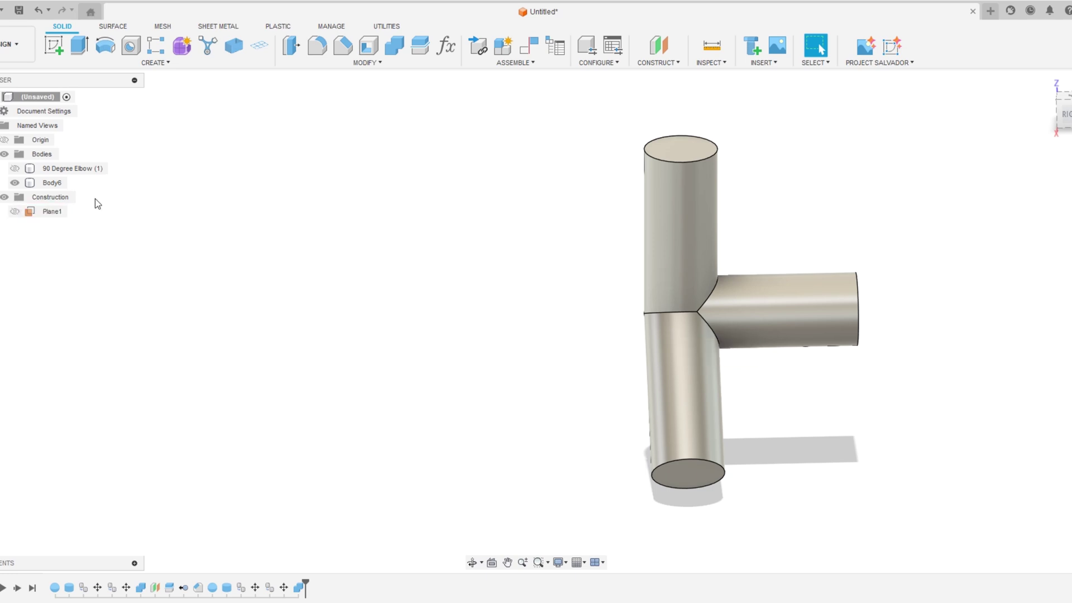
left_click(660, 49)
Create Plane2 offset -7.5 mm from the chosen plane
middle_click_drag(531, 304, 478, 322, "shift")
left_click(642, 320)
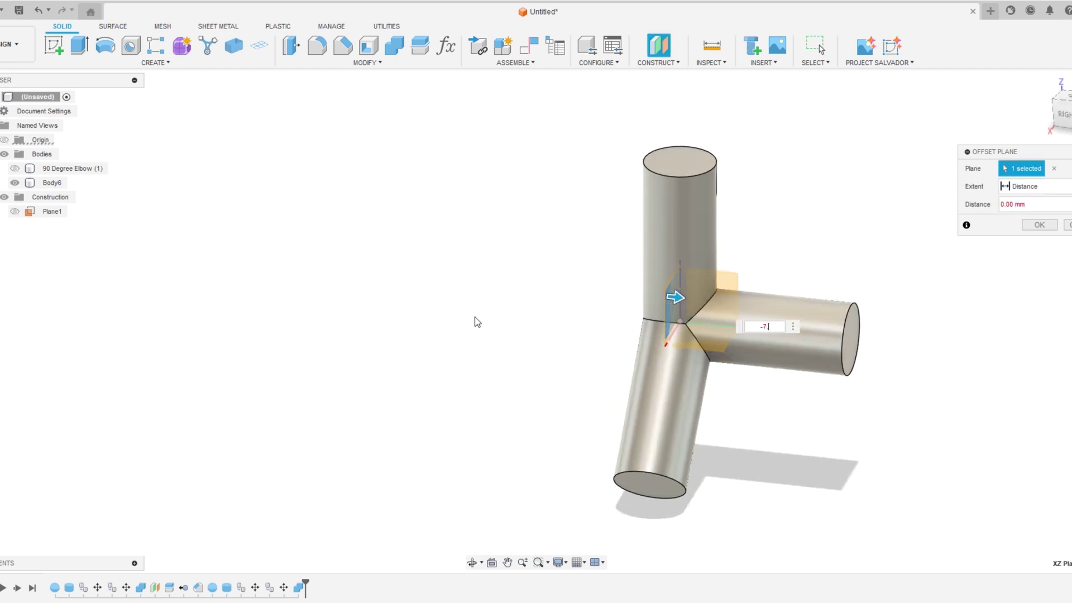
key("Return")
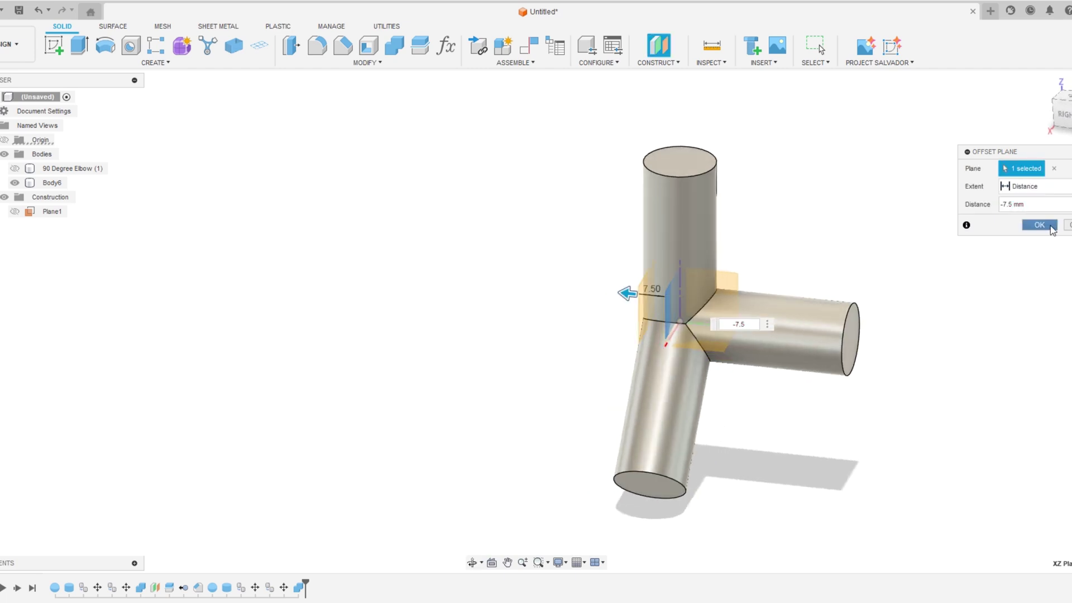
left_click(1053, 226)
Split the Body6 tee along Plane2, producing a second body, Body10
left_click(368, 62)
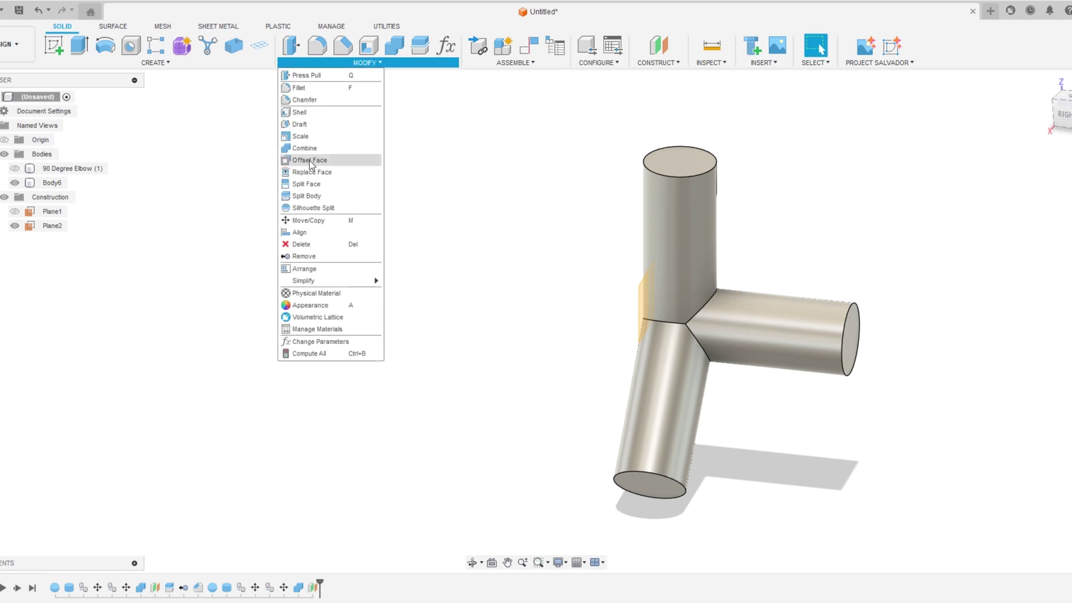
left_click(315, 200)
left_click(679, 249)
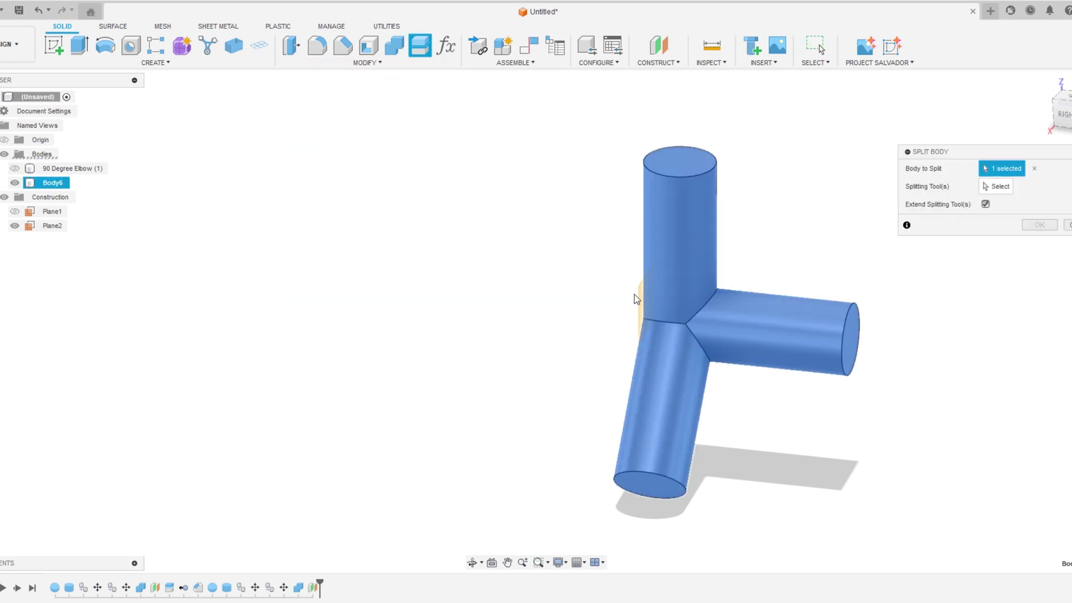
middle_click_drag(642, 304, 573, 321, "shift")
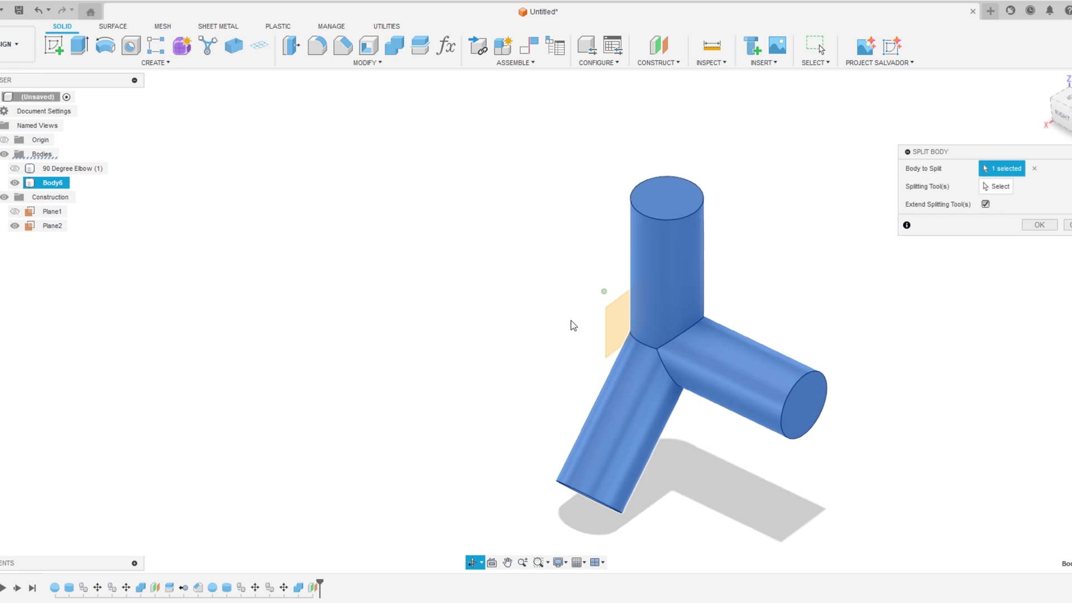
left_click(999, 187)
left_click(620, 320)
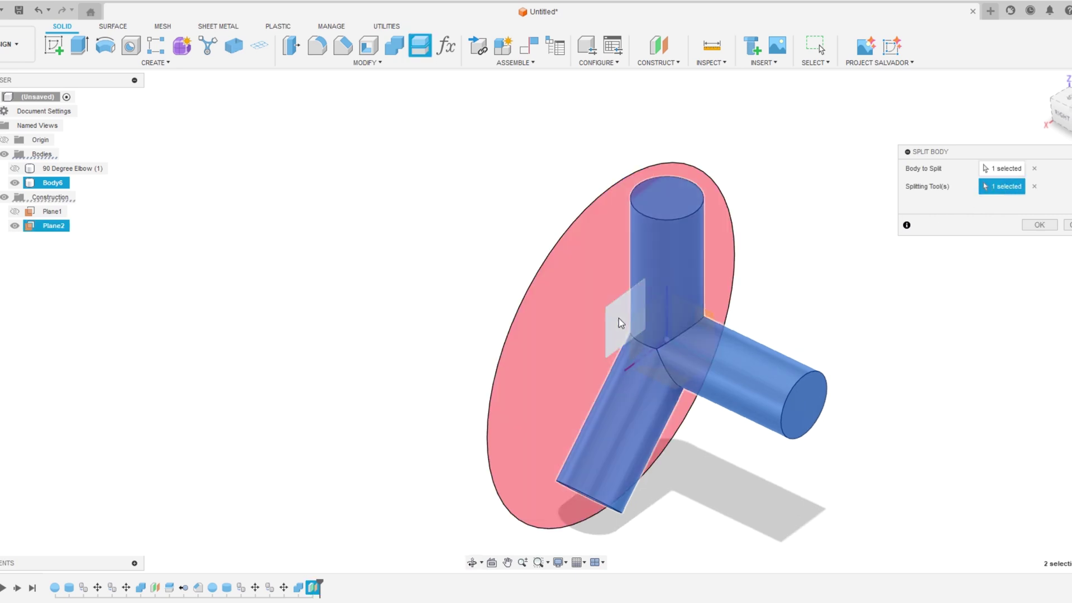
left_click(1039, 224)
middle_click_drag(459, 358, 509, 358, "shift")
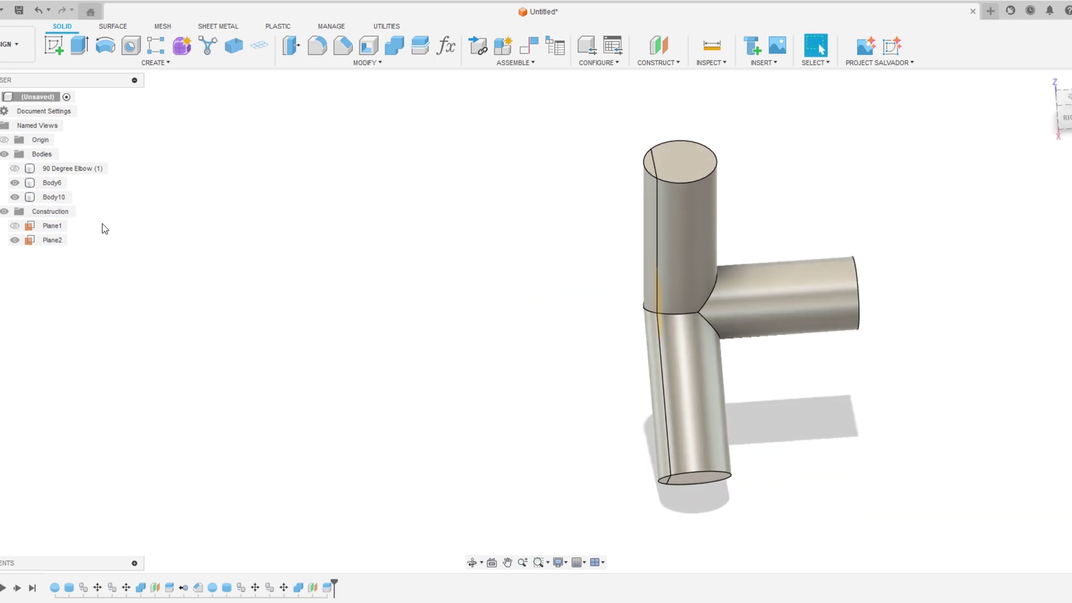
Remove the thin Body6 sliver left over from the split
right_click(34, 185)
left_click(65, 374)
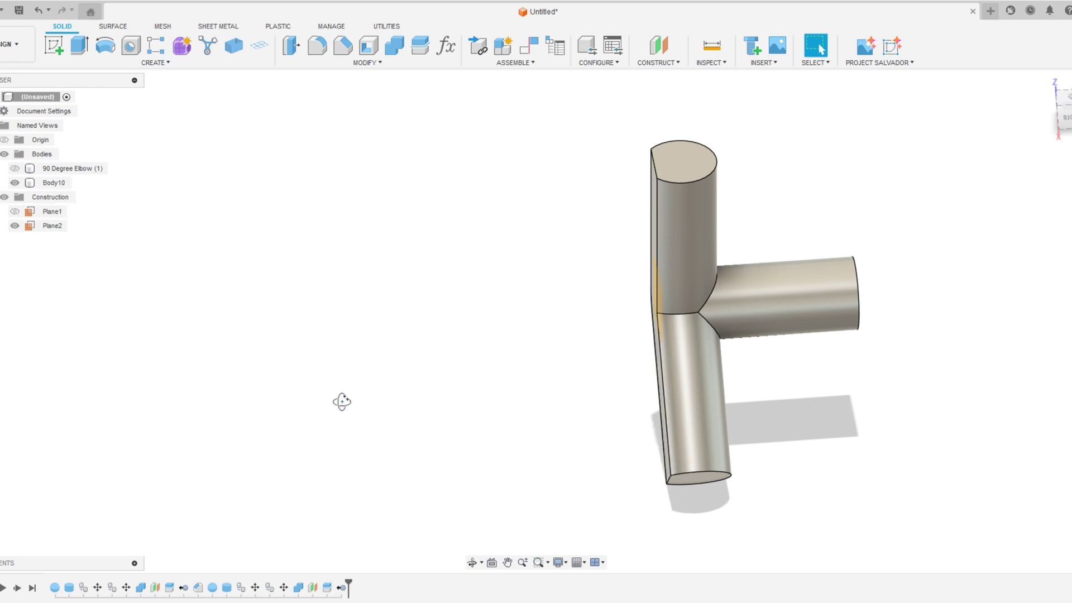
middle_click_drag(341, 402, 391, 409, "shift")
left_click(14, 168)
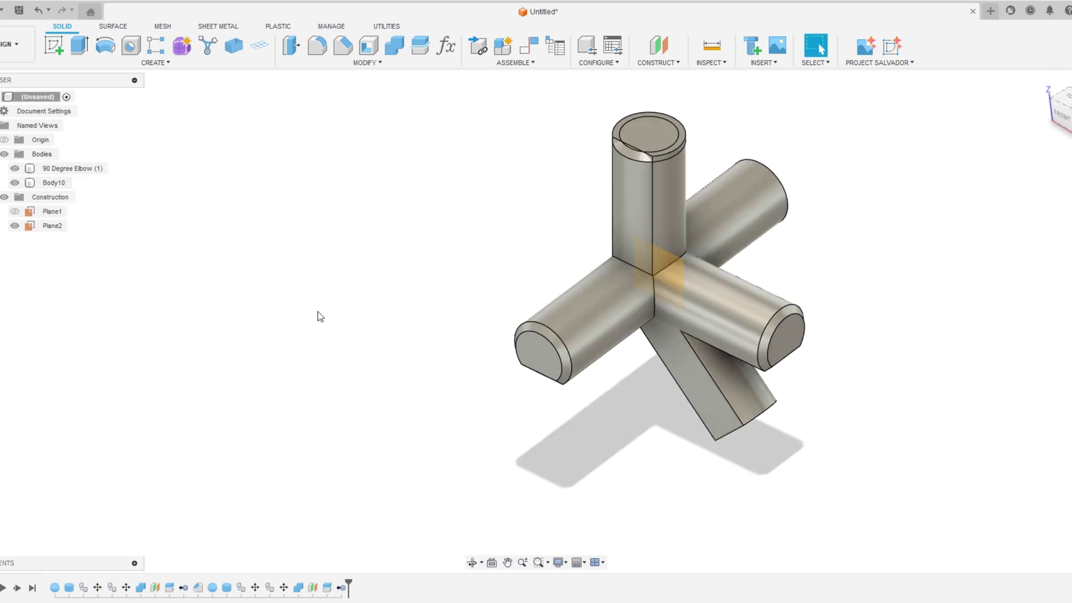
middle_click_drag(233, 282, 263, 318, "shift")
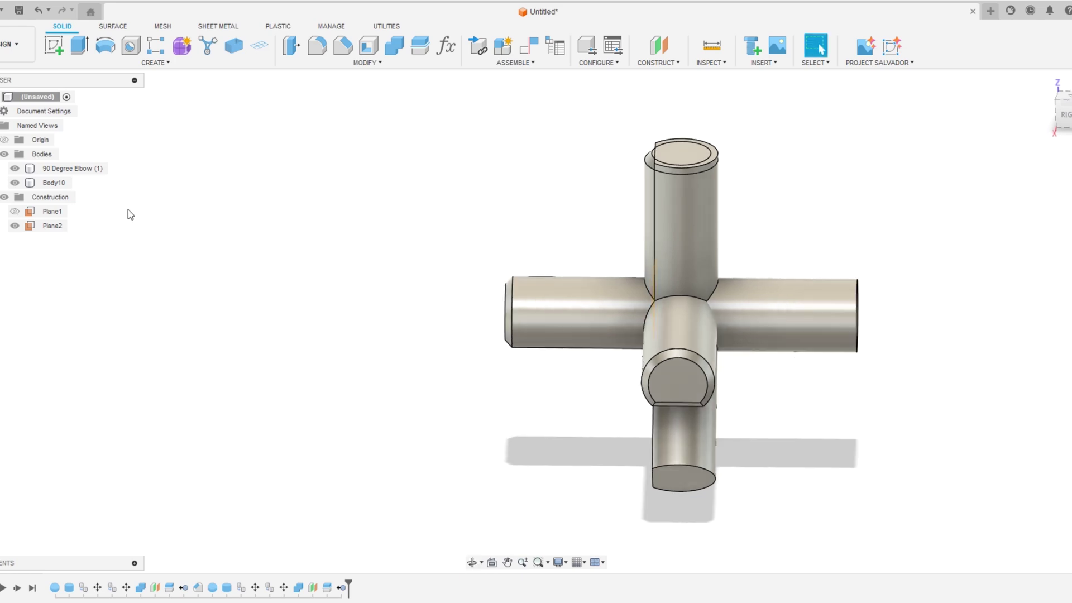
left_click(15, 168)
scroll(231, 320, "down", 1)
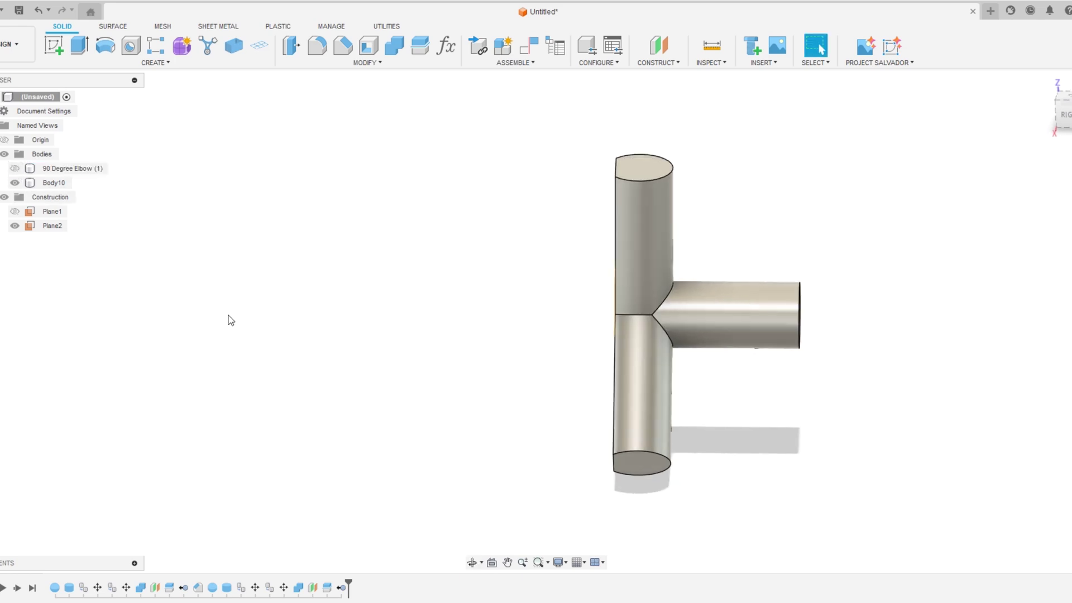
Move Body10 100 mm sideways, rotate it 90° about X, and show the first elbow again
key("m")
left_click(620, 317)
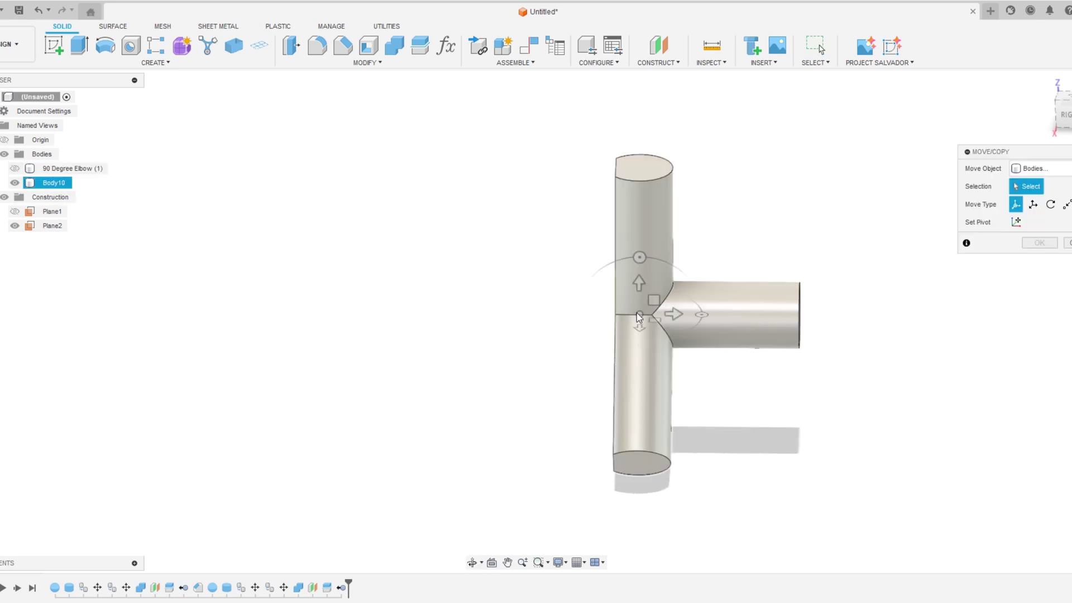
left_click(640, 317)
left_click_drag(674, 314, 594, 338)
scroll(593, 338, "down", 2)
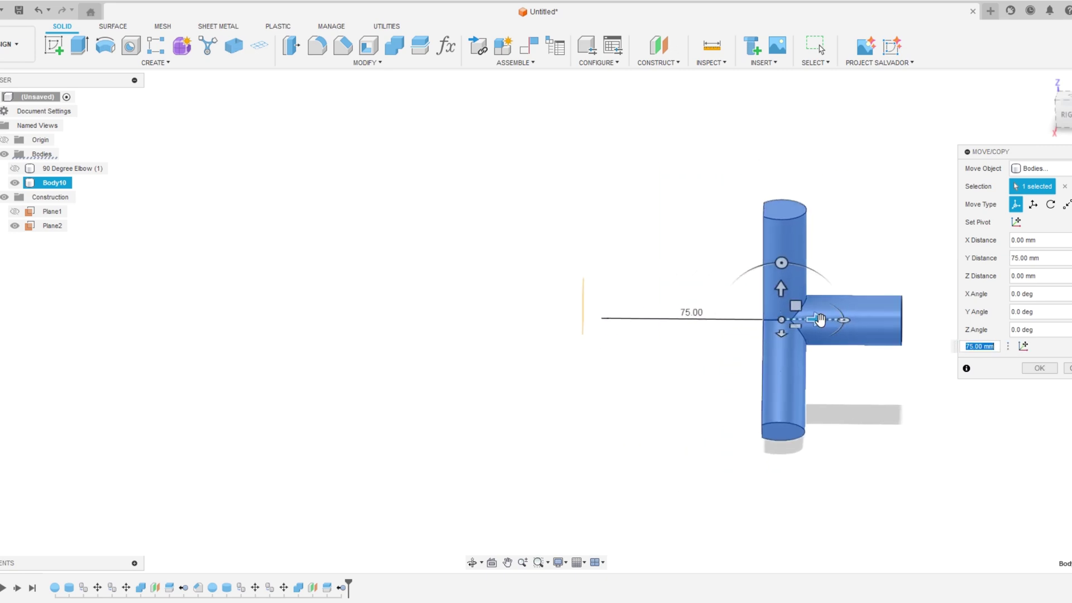
left_click_drag(819, 319, 884, 319)
left_click_drag(841, 264, 774, 327)
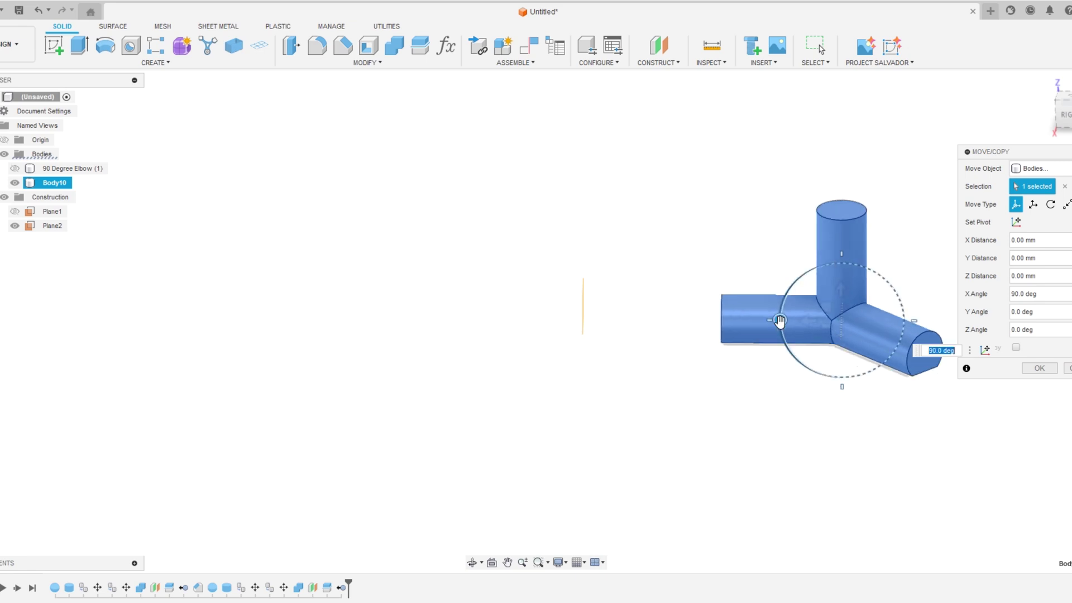
left_click(1039, 368)
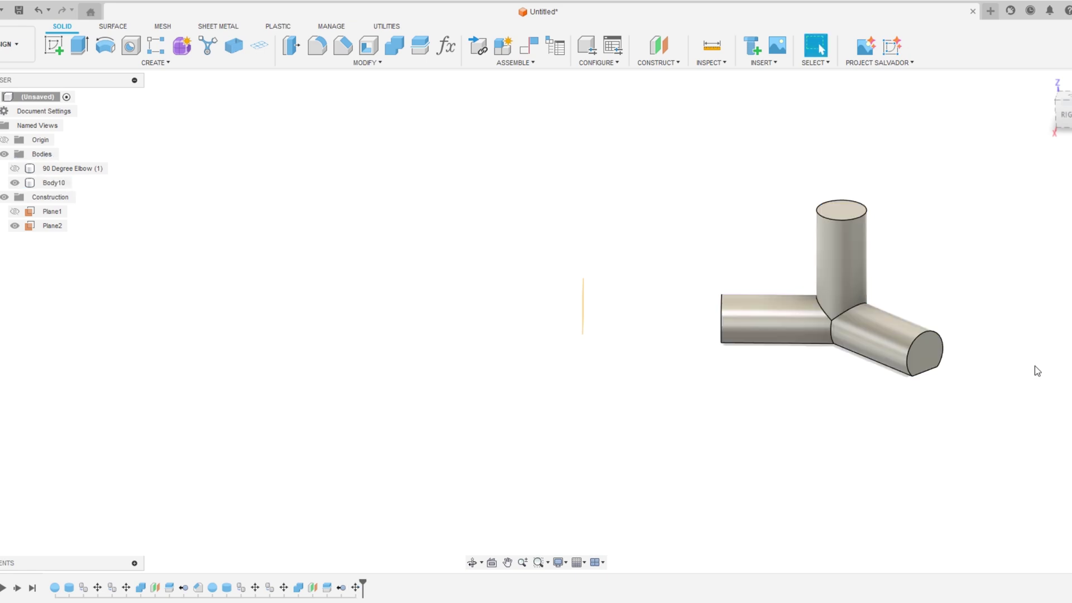
left_click(15, 169)
Give Body10's first, left and top open pipe ends a 2 mm chamfer
middle_click_drag(727, 460, 783, 410, "shift")
scroll(918, 348, "up", 3)
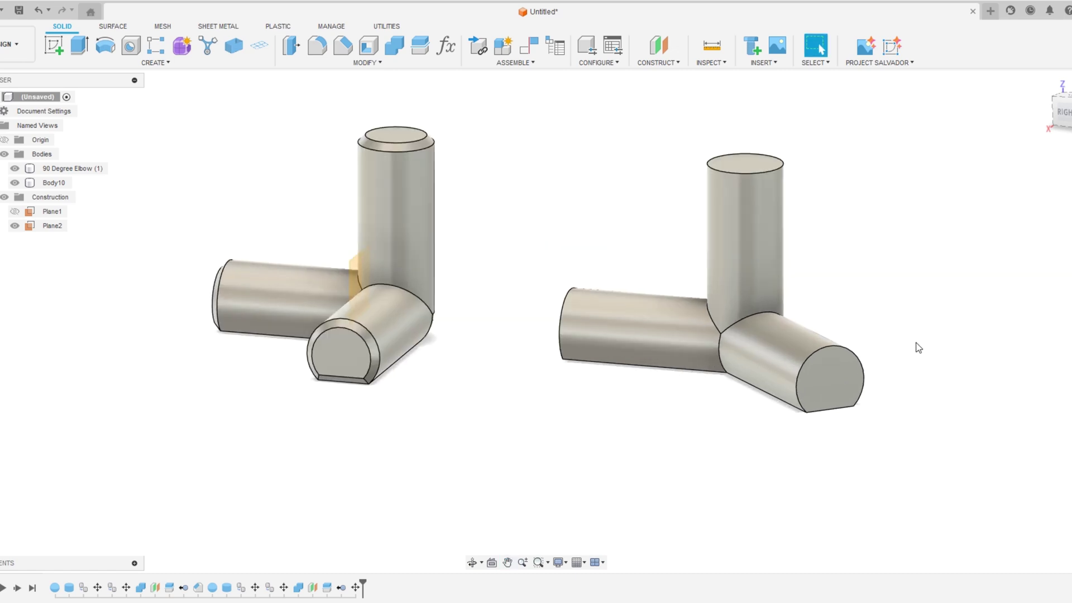
left_click(342, 47)
left_click(827, 381)
middle_click_drag(698, 400, 574, 262, "shift")
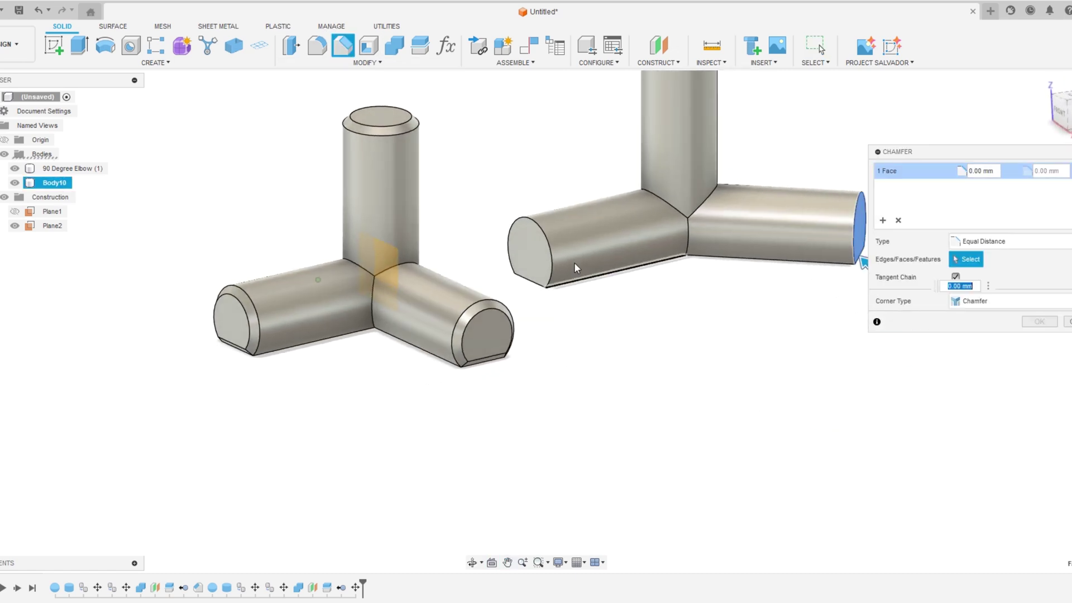
left_click(522, 240)
middle_click_drag(629, 317, 564, 434)
left_click(616, 172)
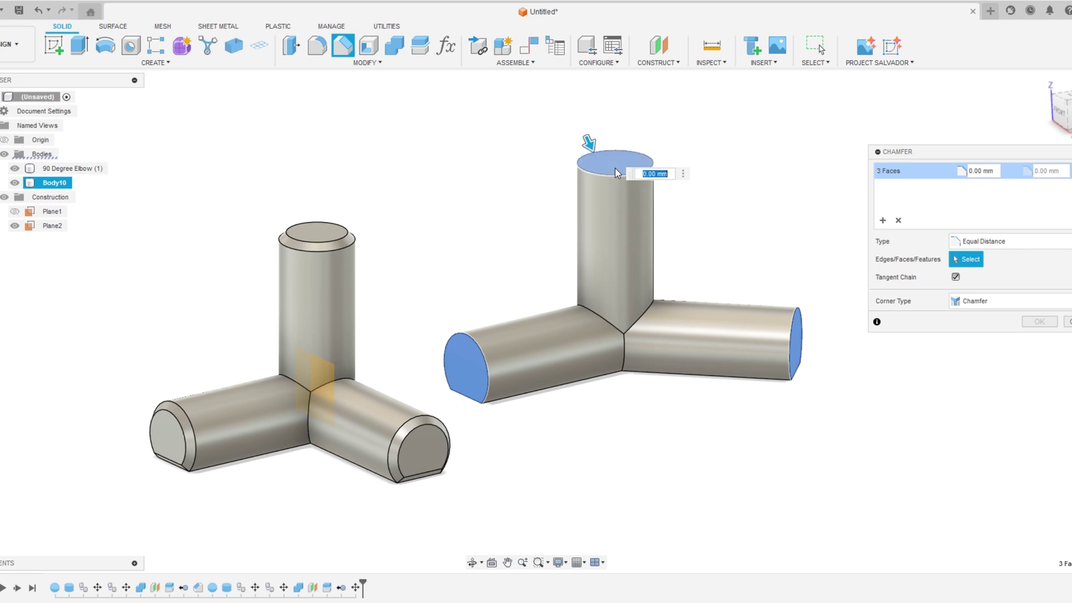
type("2")
left_click(1040, 322)
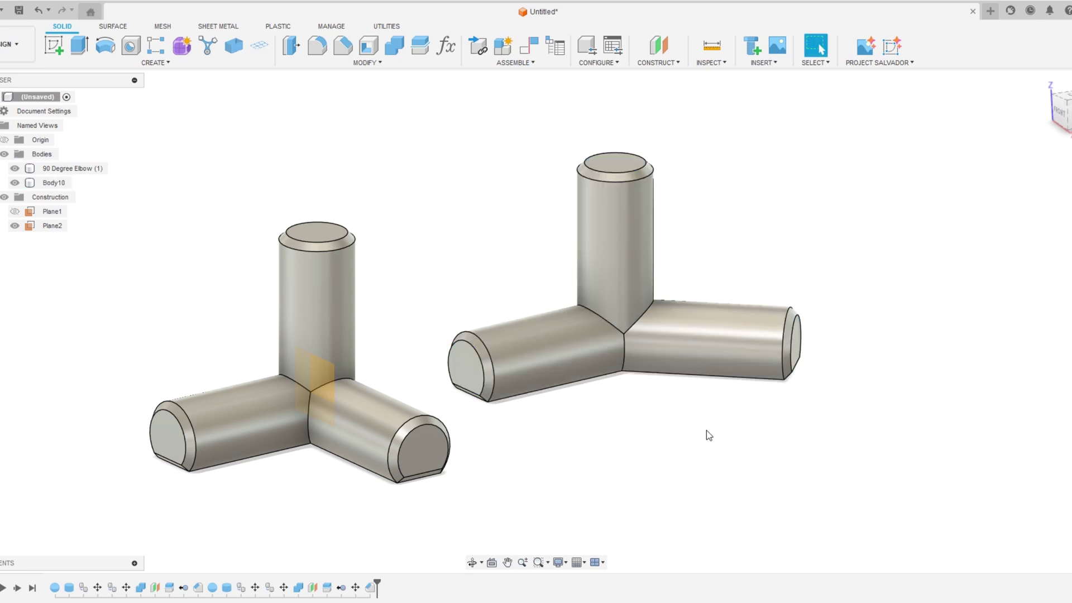
scroll(712, 433, "down", 3)
middle_click_drag(713, 455, 678, 491, "shift")
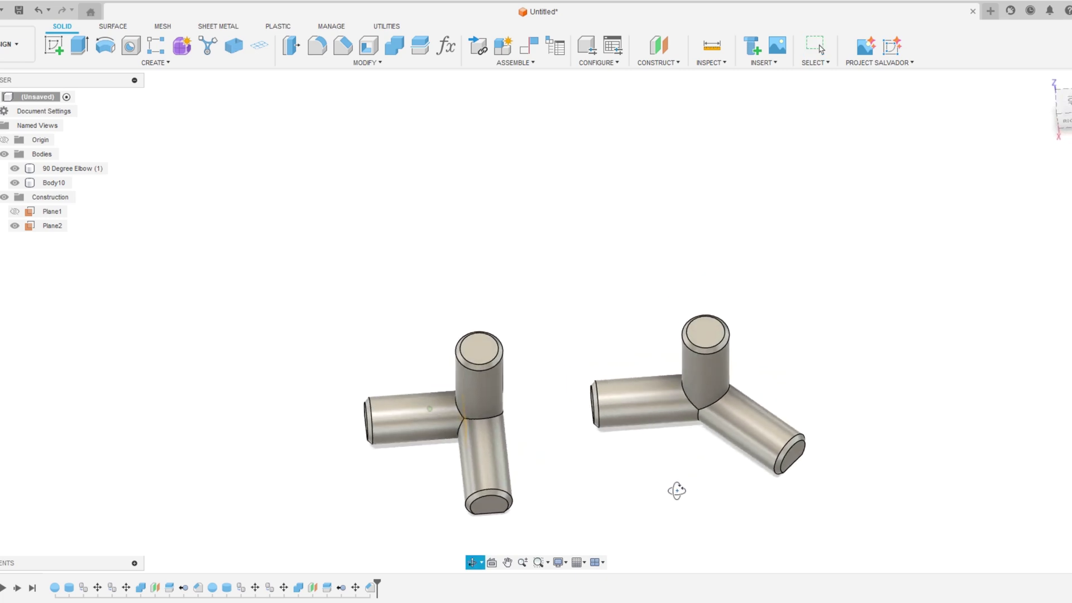
middle_click_drag(603, 469, 581, 428)
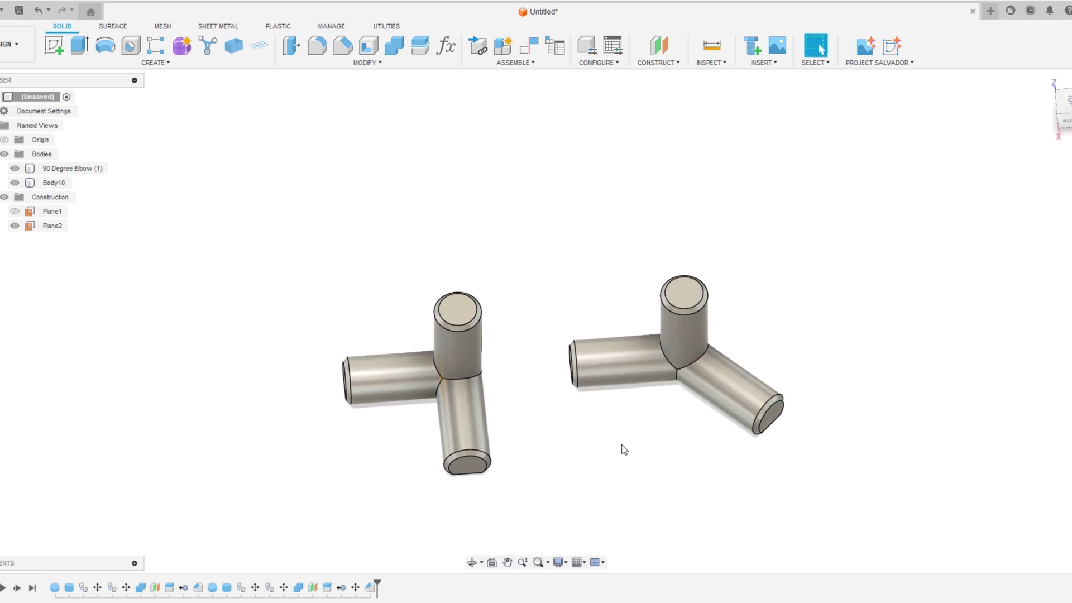
middle_click_drag(627, 471, 421, 420, "shift")
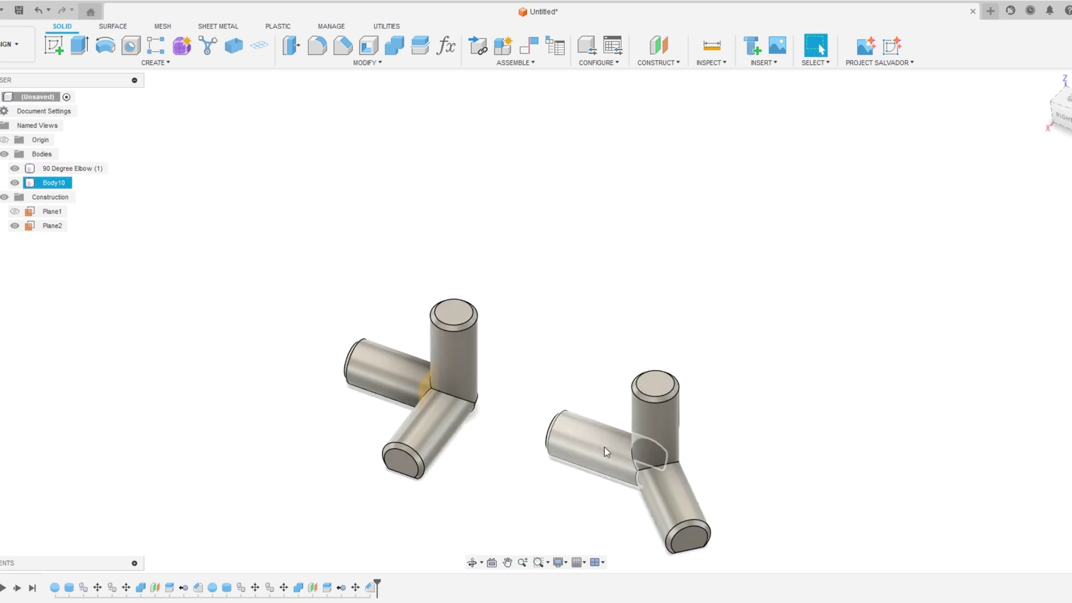
scroll(662, 325, "down", 2)
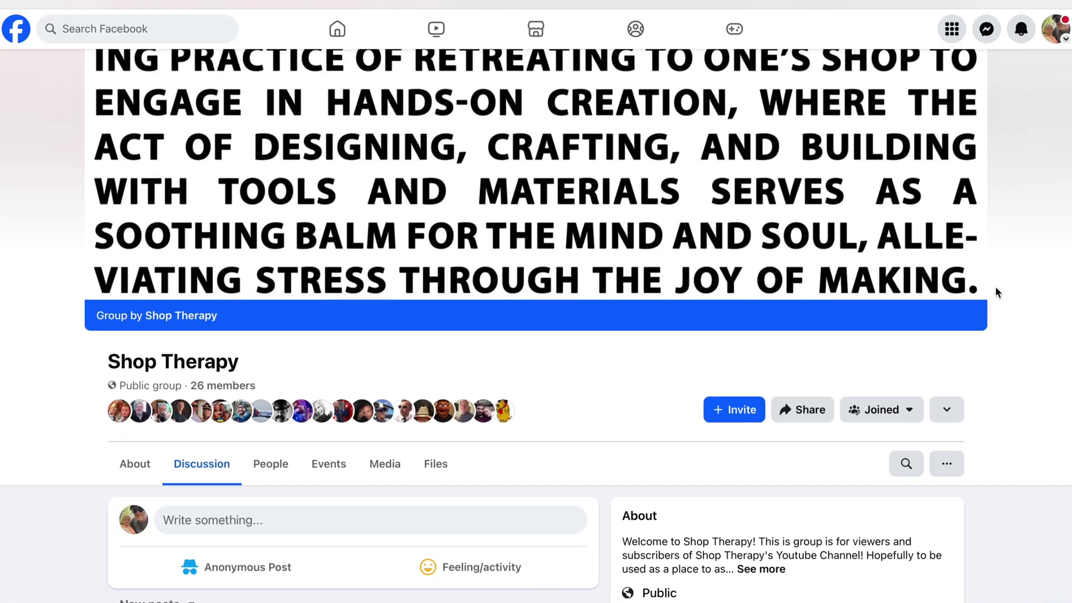
Scroll the Shop Therapy Discussion feed past the putty knife post to the DeWALT Battery Holder Part 3 announcement
scroll(996, 290, "down", 1)
scroll(997, 292, "down", 3)
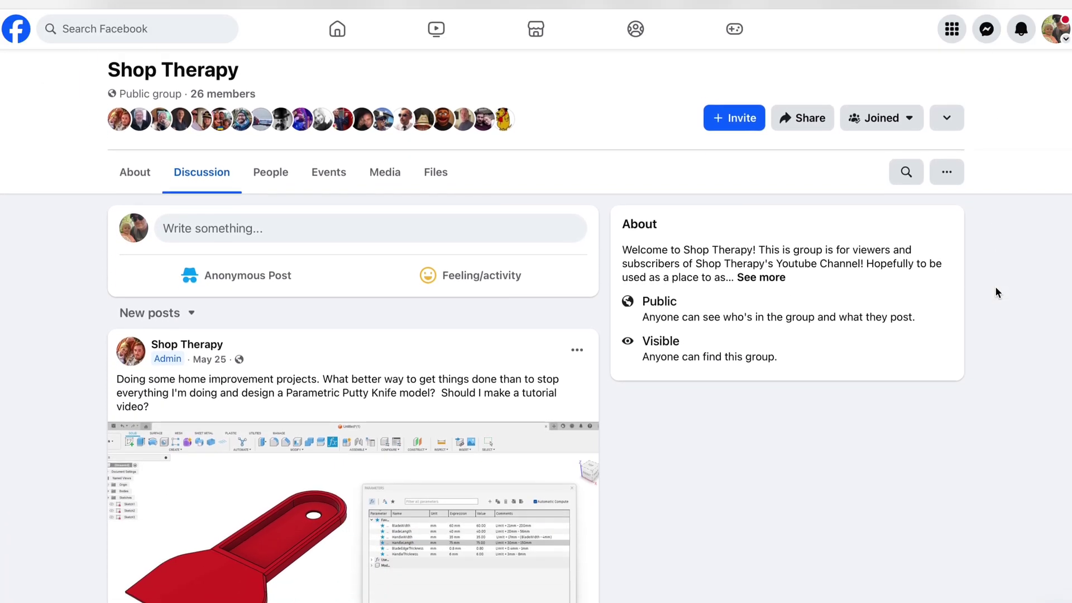
scroll(997, 290, "down", 6)
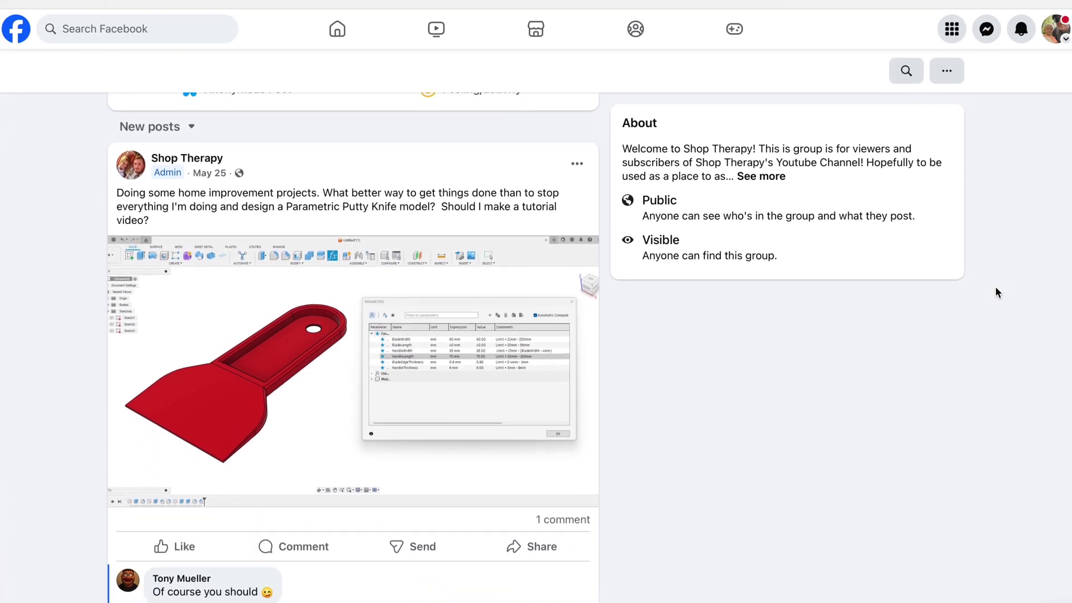
scroll(997, 292, "down", 8)
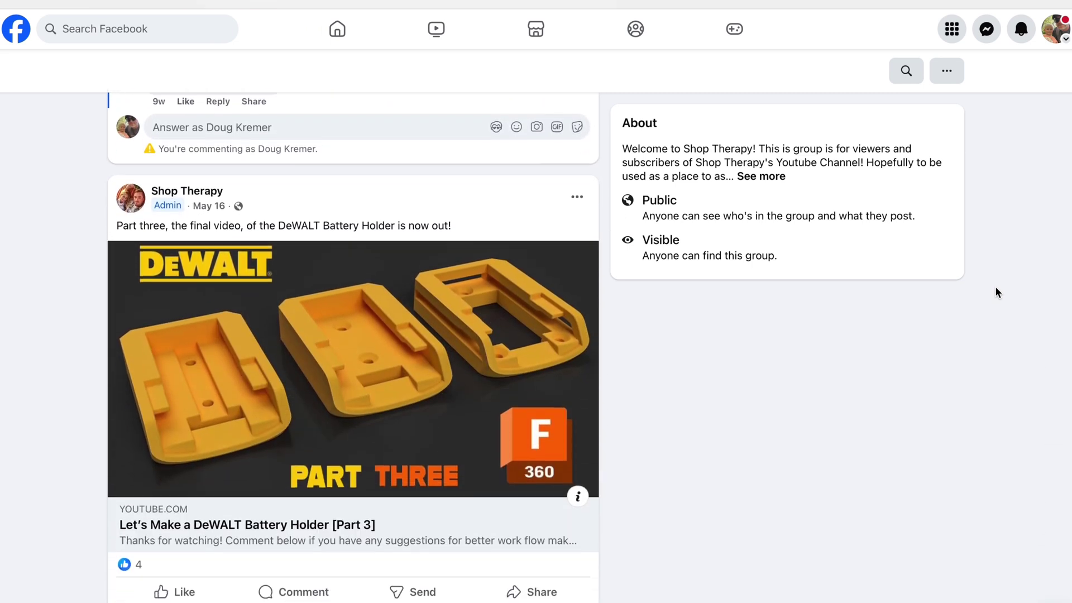
scroll(997, 293, "down", 5)
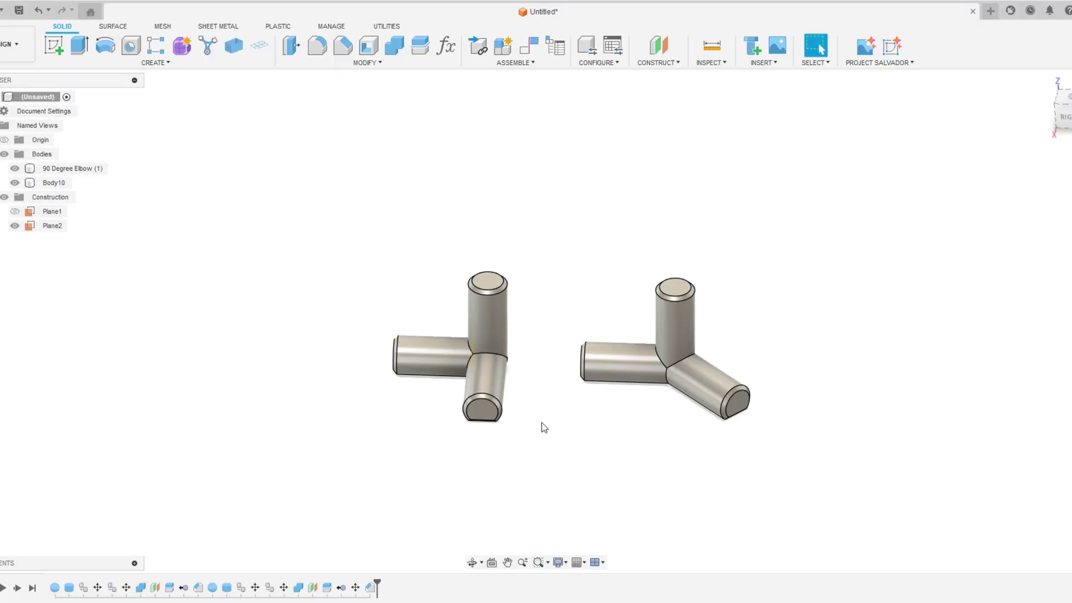
middle_click_drag(551, 449, 580, 440, "shift")
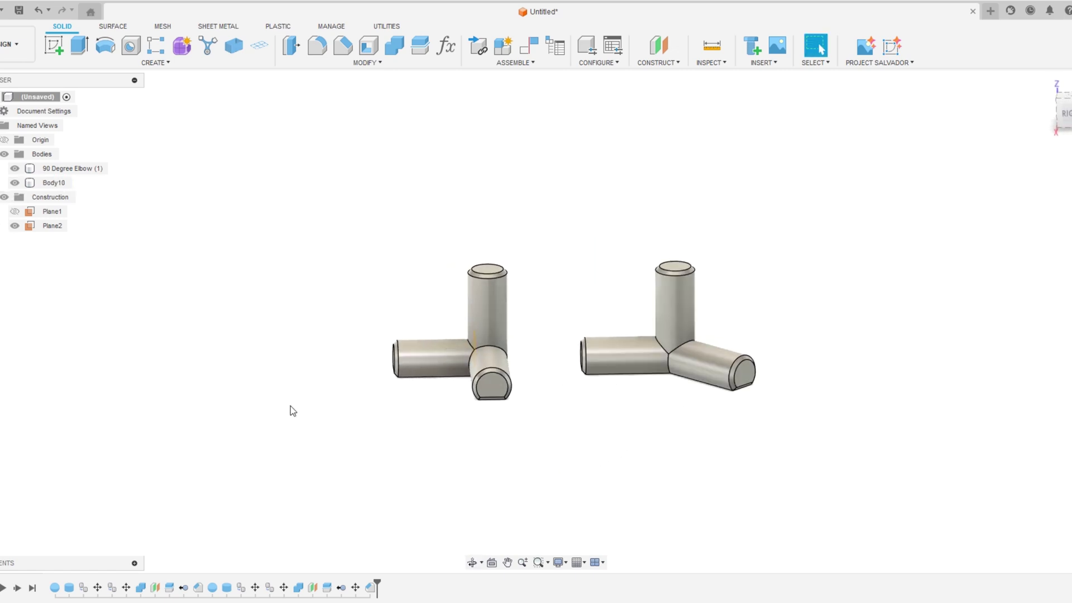
middle_click_drag(403, 414, 459, 432, "shift")
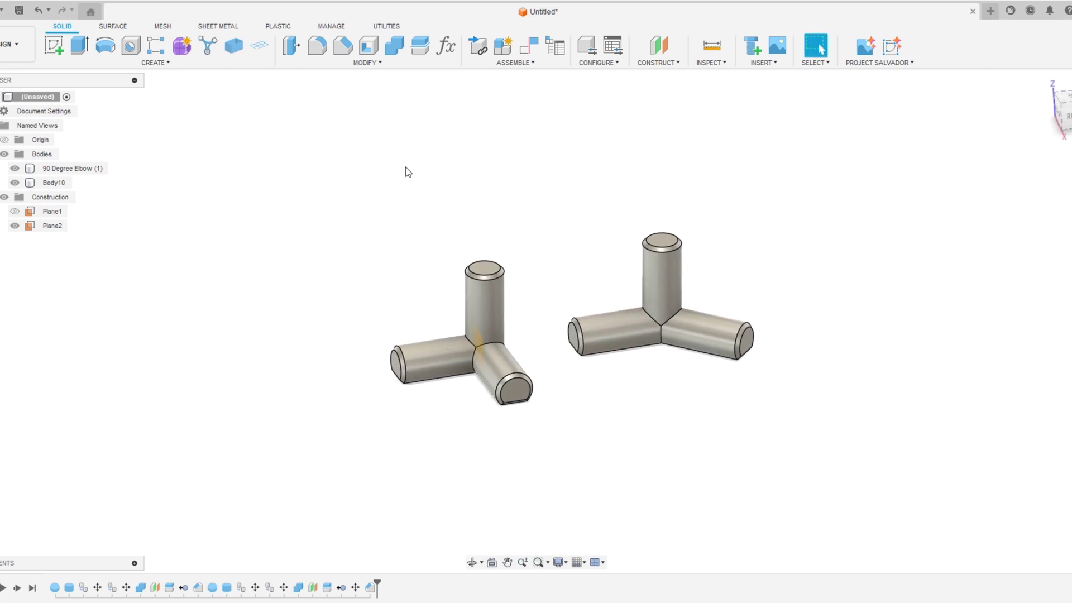